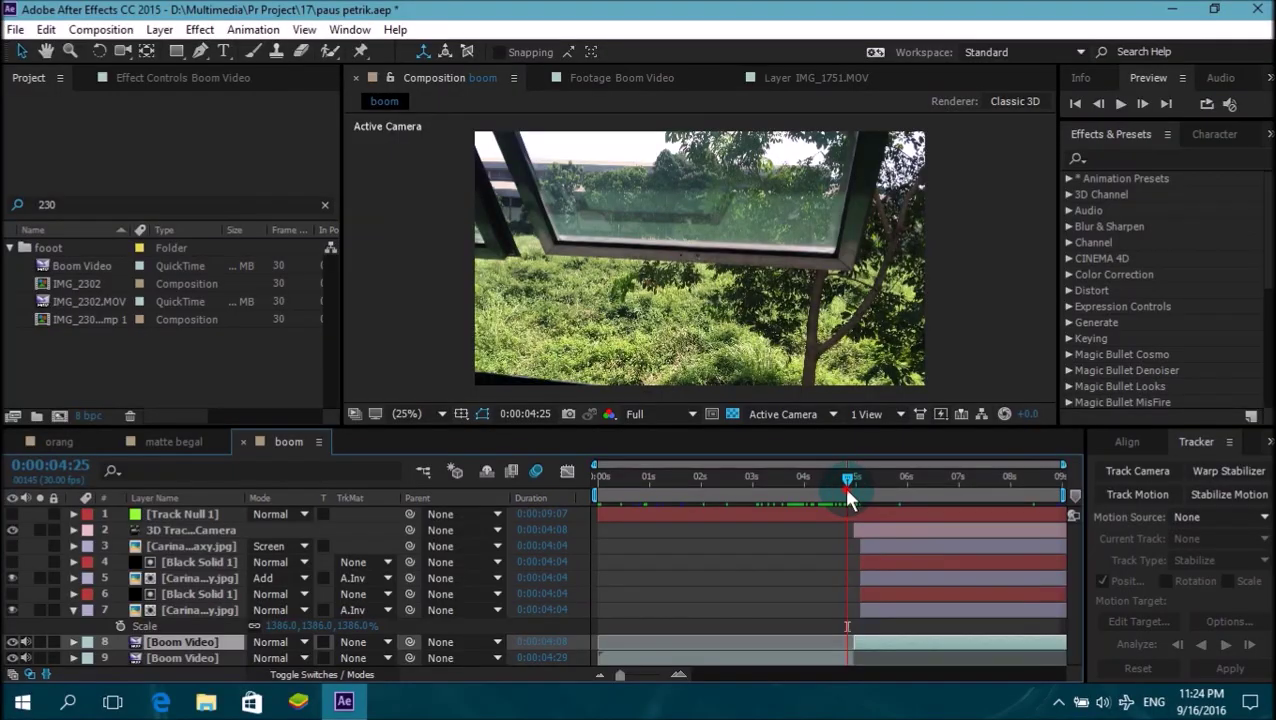
# - Inspect the Boom Video footage near 0:00:10:20, enlarged to 50%, checking the classroom desks and wall
pyautogui.moveTo(843, 486); pyautogui.dragTo(1027, 490)
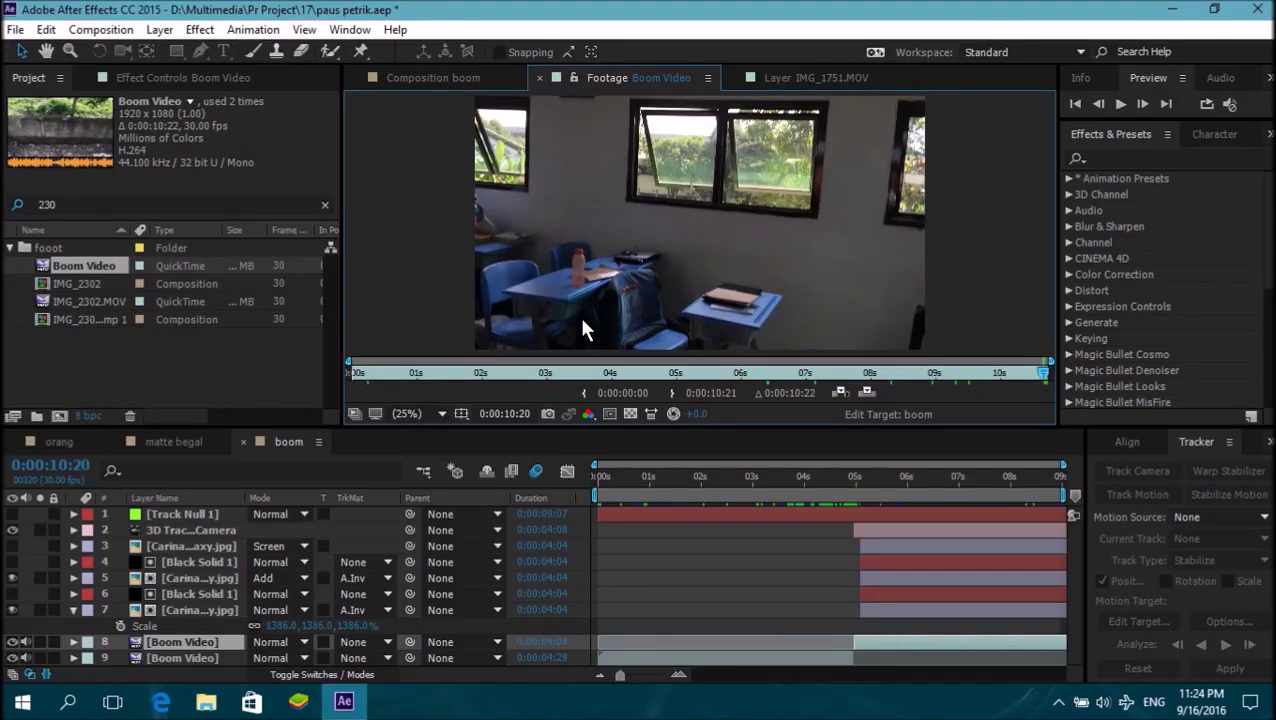
pyautogui.press('.')
pyautogui.press('.')
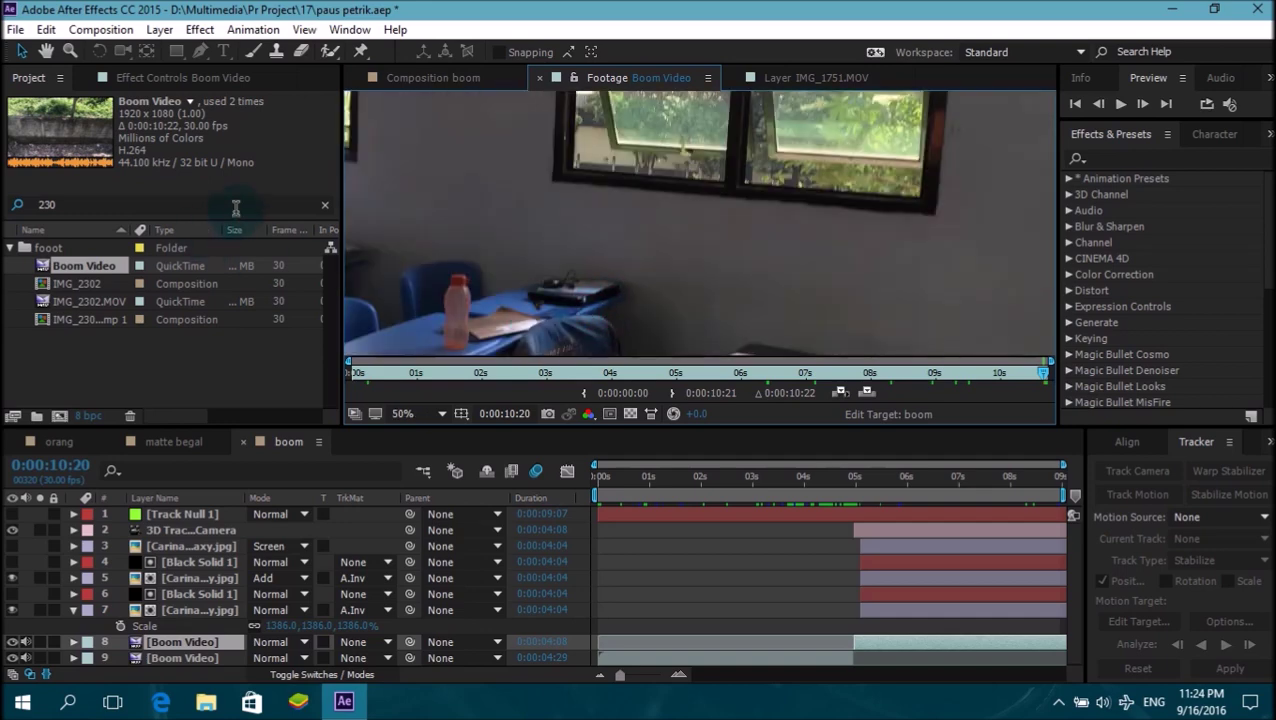
pyautogui.scroll(-4, 480, 240)
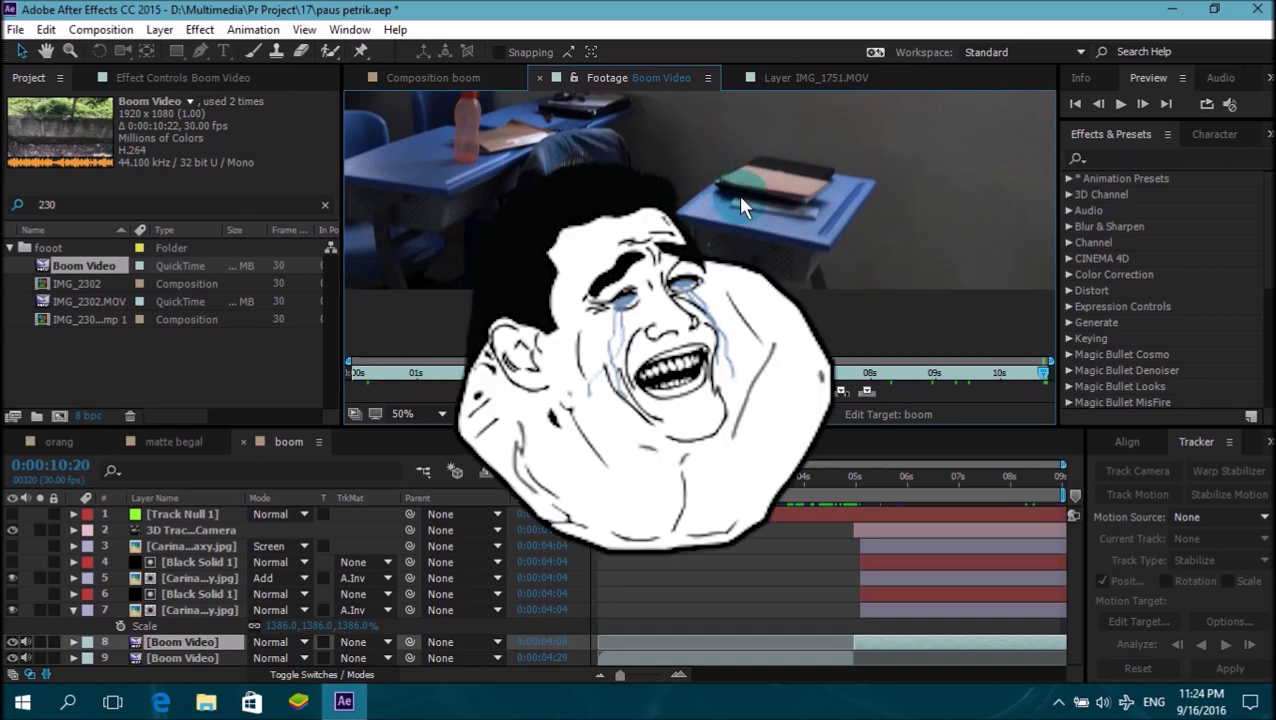
pyautogui.moveTo(861, 215); pyautogui.dragTo(831, 299)
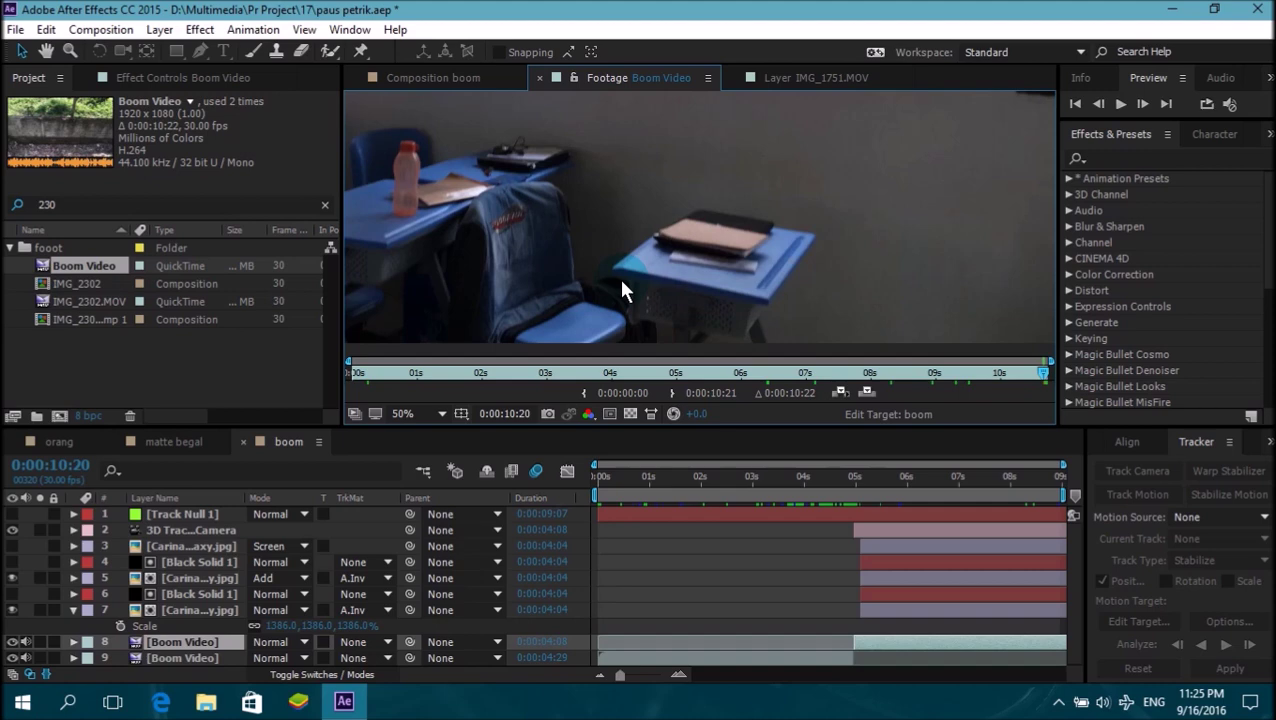
# - Create a new composition from the Boom Video footage and split its layer at 0:00:05:07
pyautogui.click(65, 332)
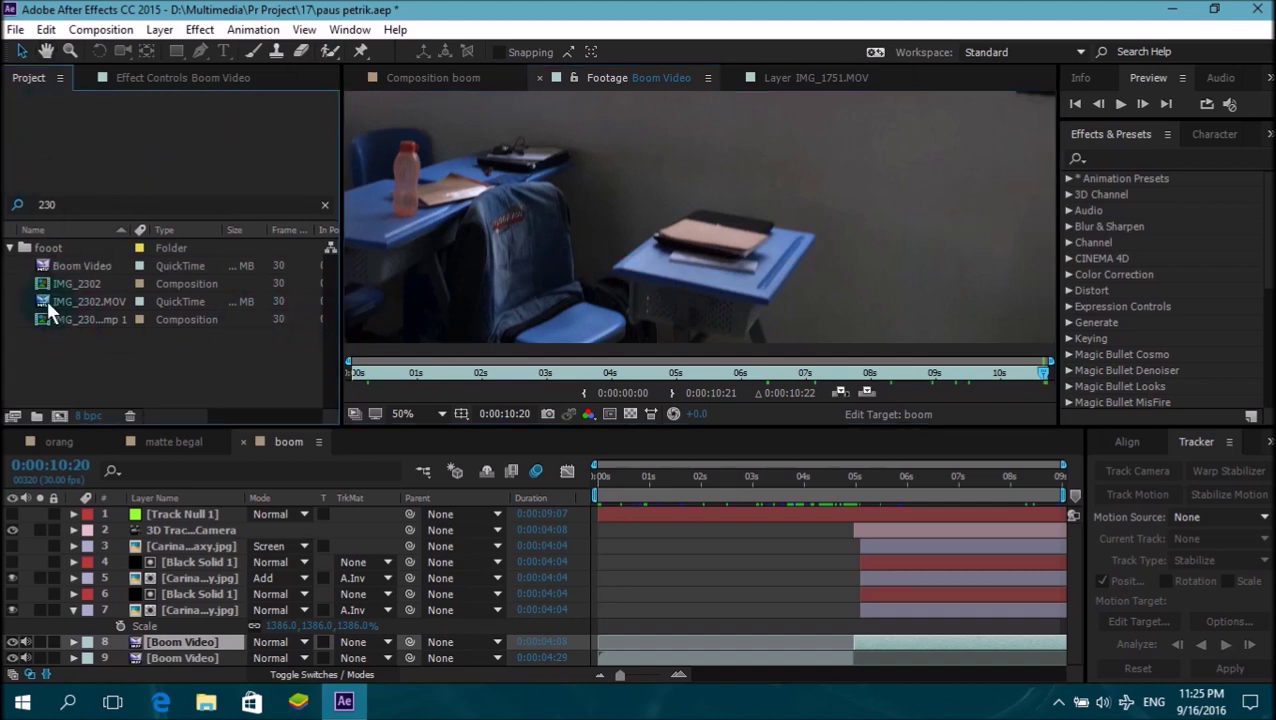
pyautogui.moveTo(69, 268); pyautogui.dragTo(58, 417)
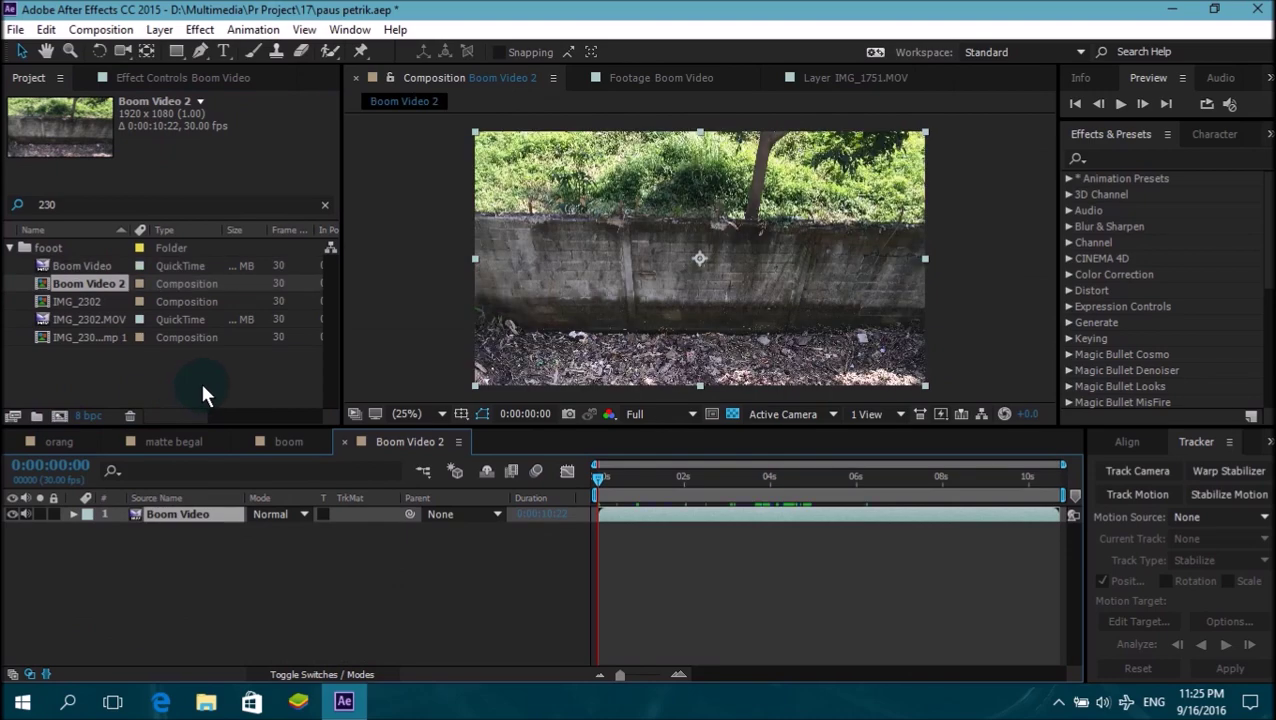
pyautogui.click(774, 488)
pyautogui.moveTo(774, 490); pyautogui.dragTo(826, 500)
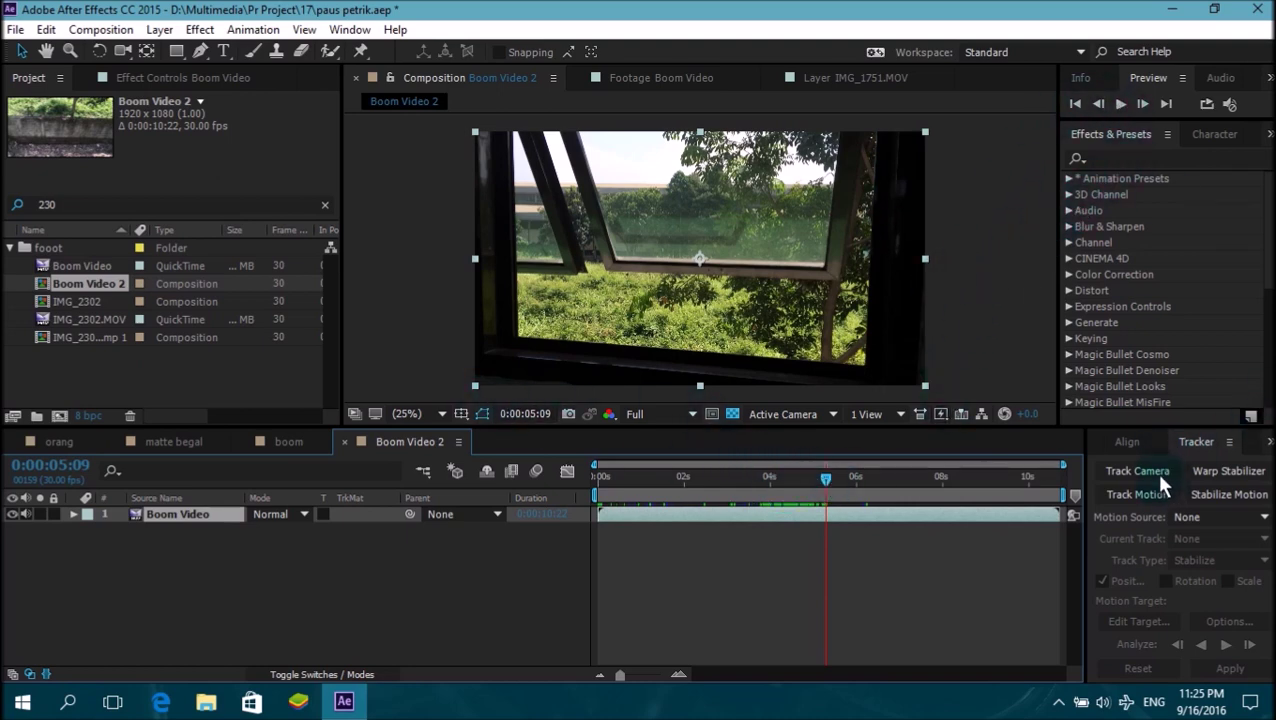
pyautogui.click(821, 480)
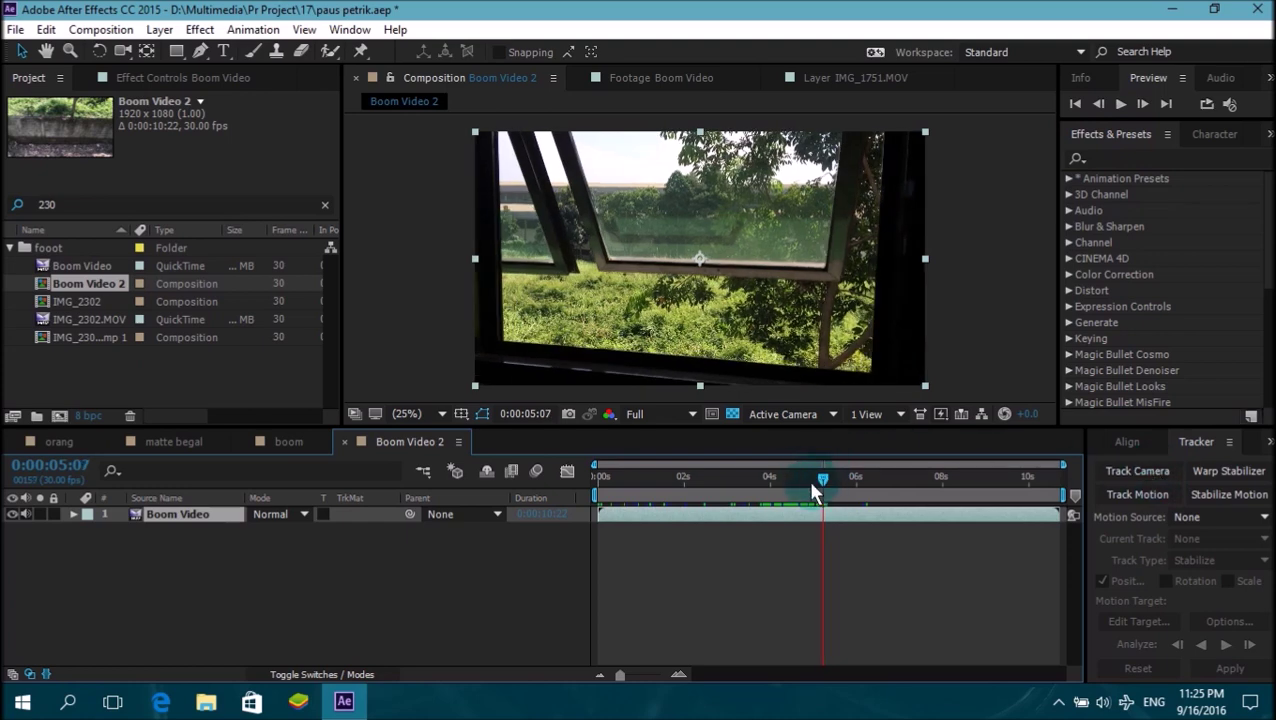
pyautogui.click(46, 29)
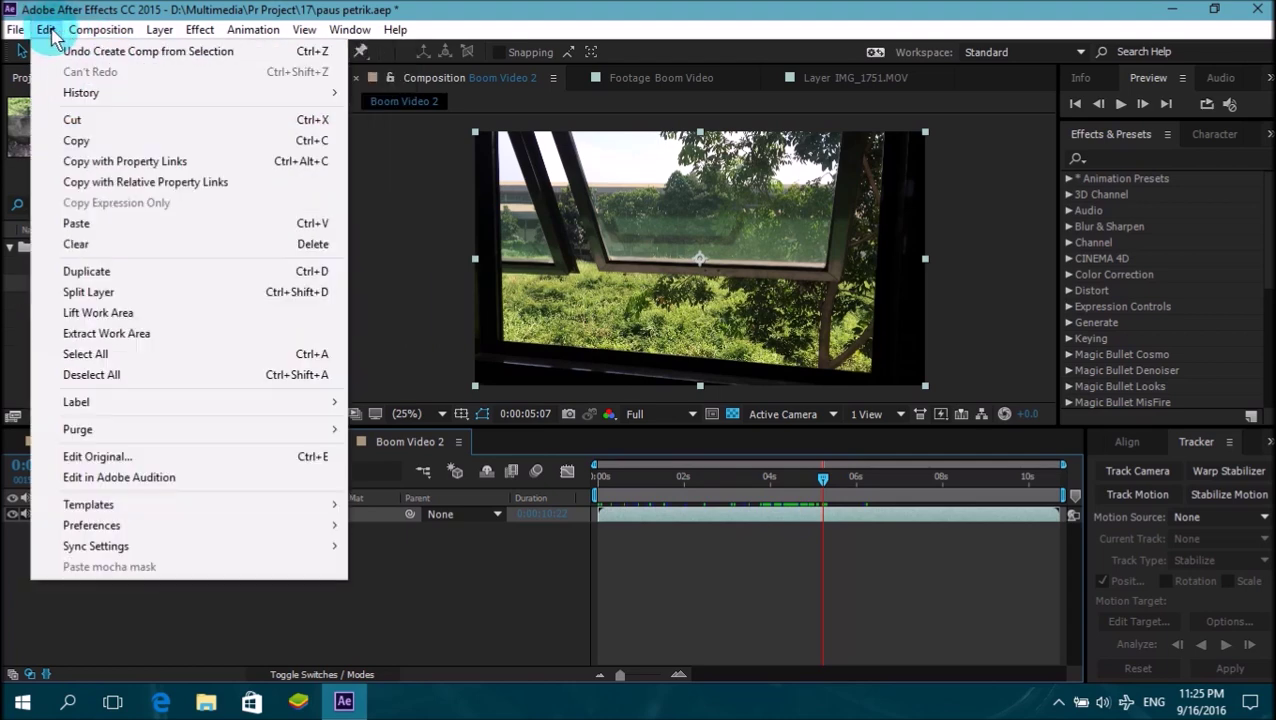
pyautogui.click(92, 292)
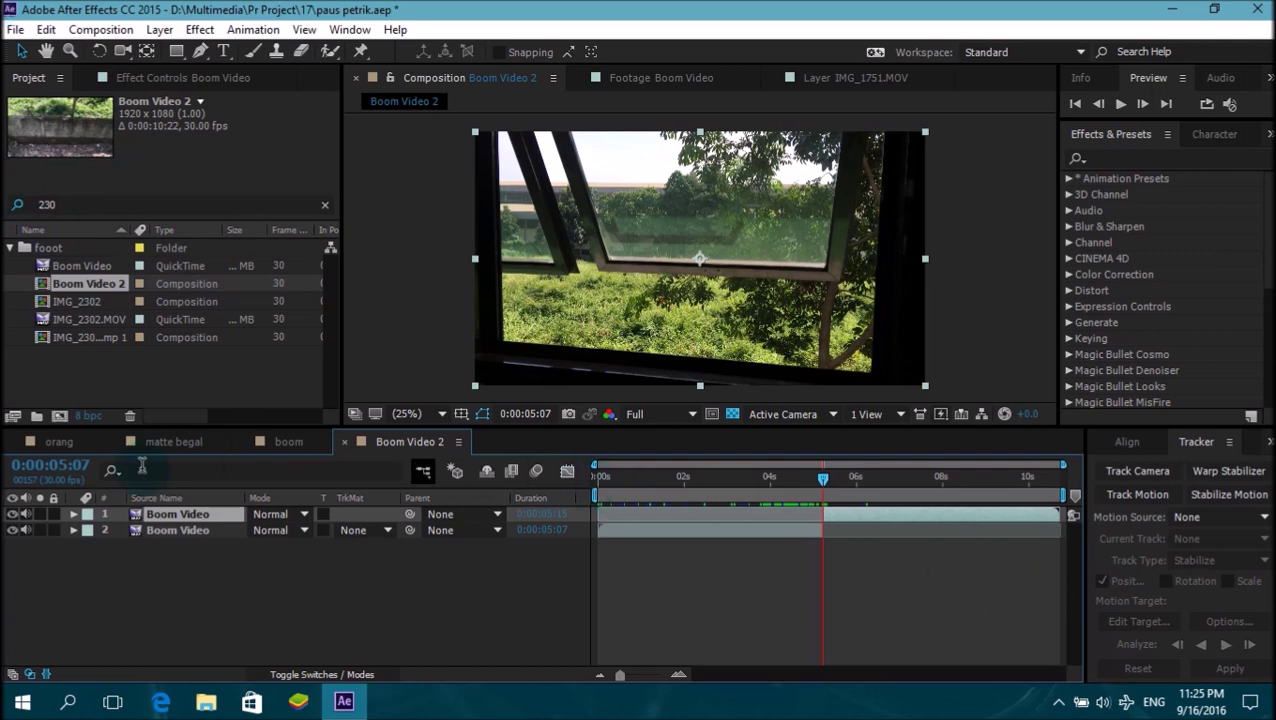
# - Rename the layer after the split as track and run 3D camera tracking on it
pyautogui.press('Return')
pyautogui.write('track')
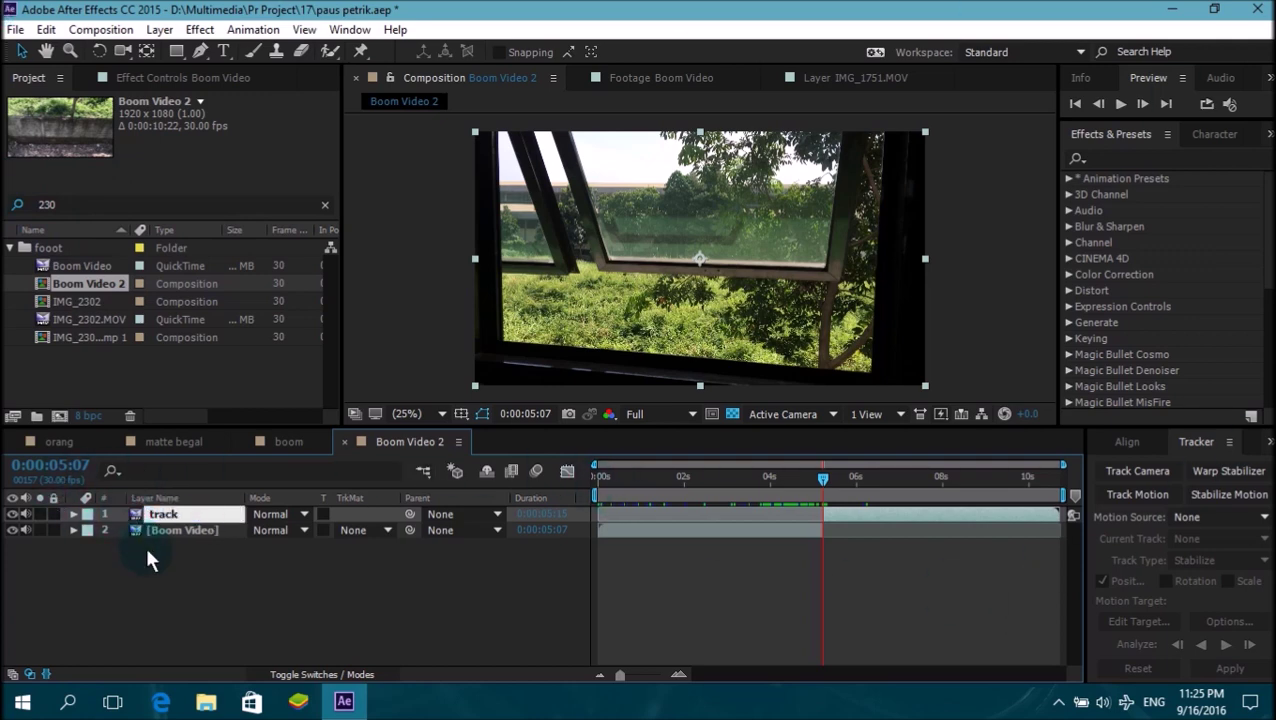
pyautogui.click(150, 578)
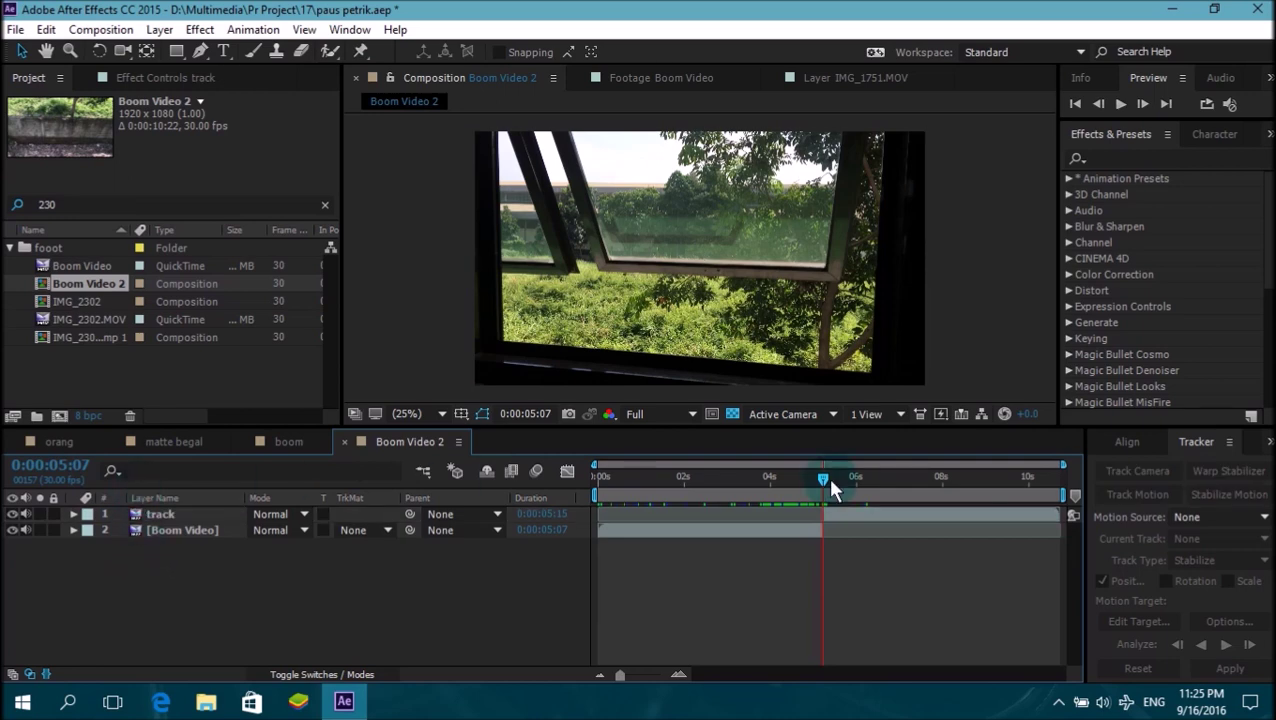
pyautogui.click(860, 518)
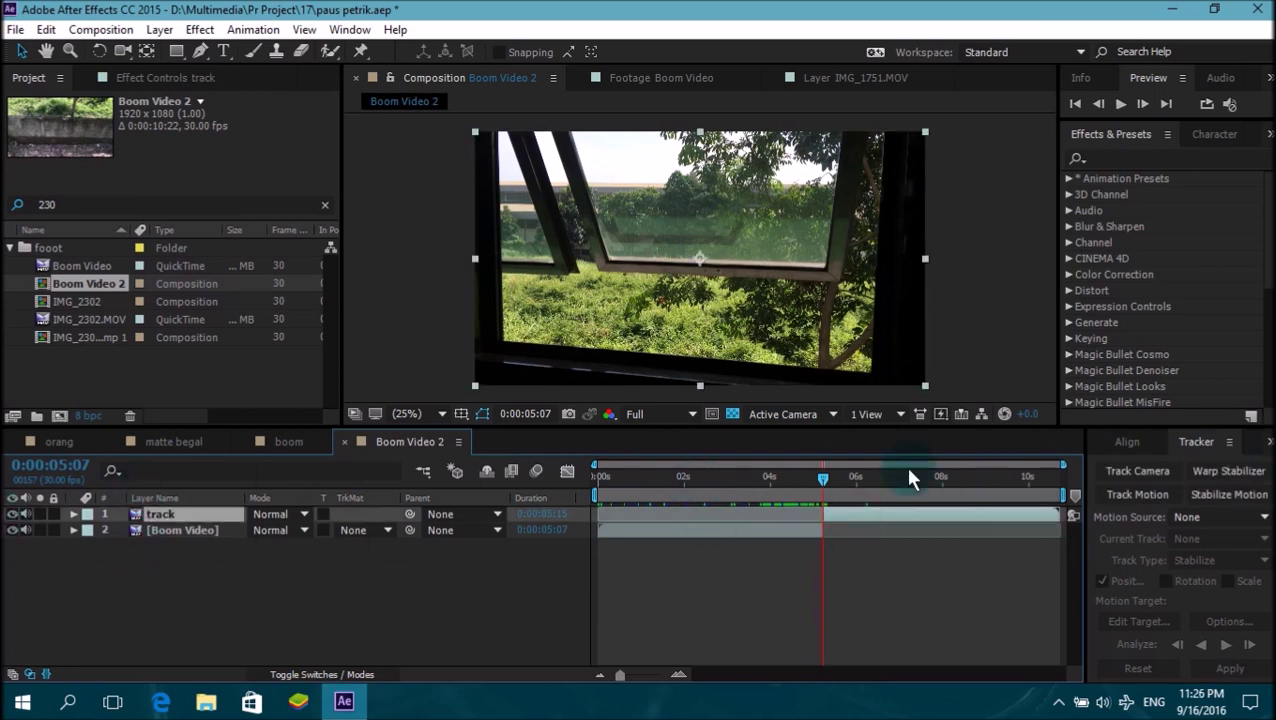
pyautogui.click(1146, 473)
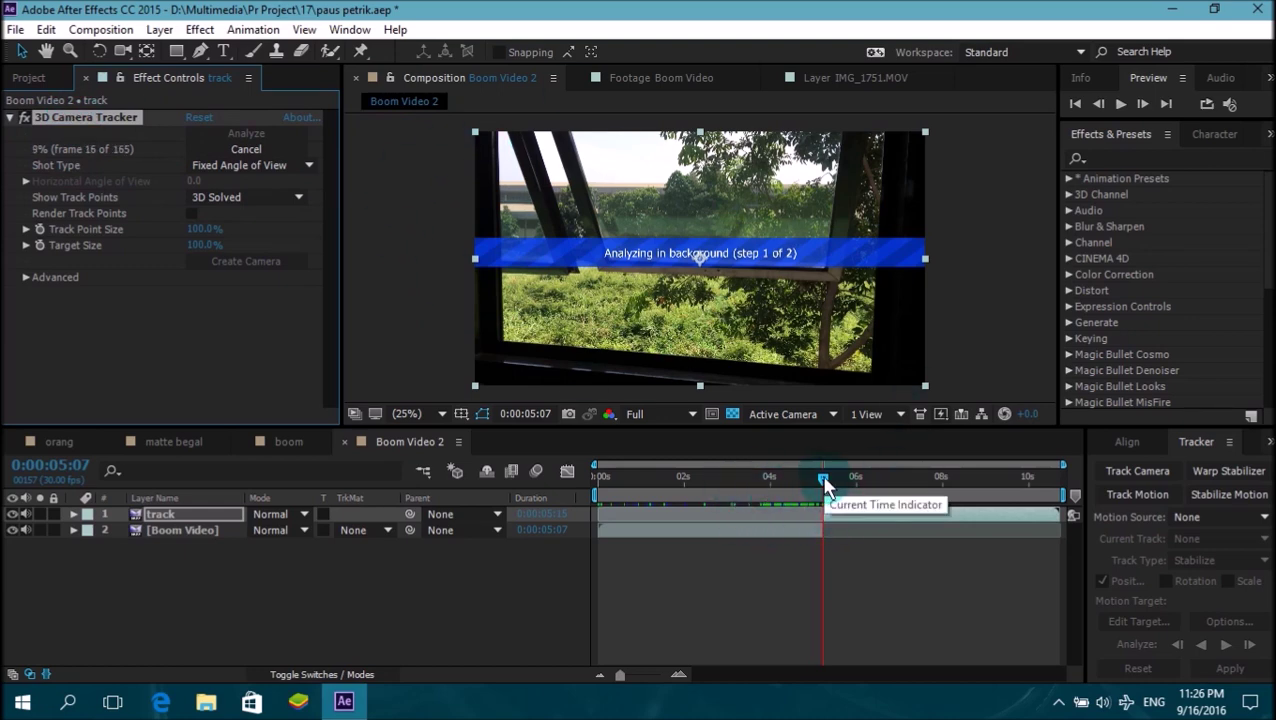
# - Examine the footage around the split point and through the rest of the track layer during the camera analysis
pyautogui.moveTo(820, 474); pyautogui.dragTo(829, 476)
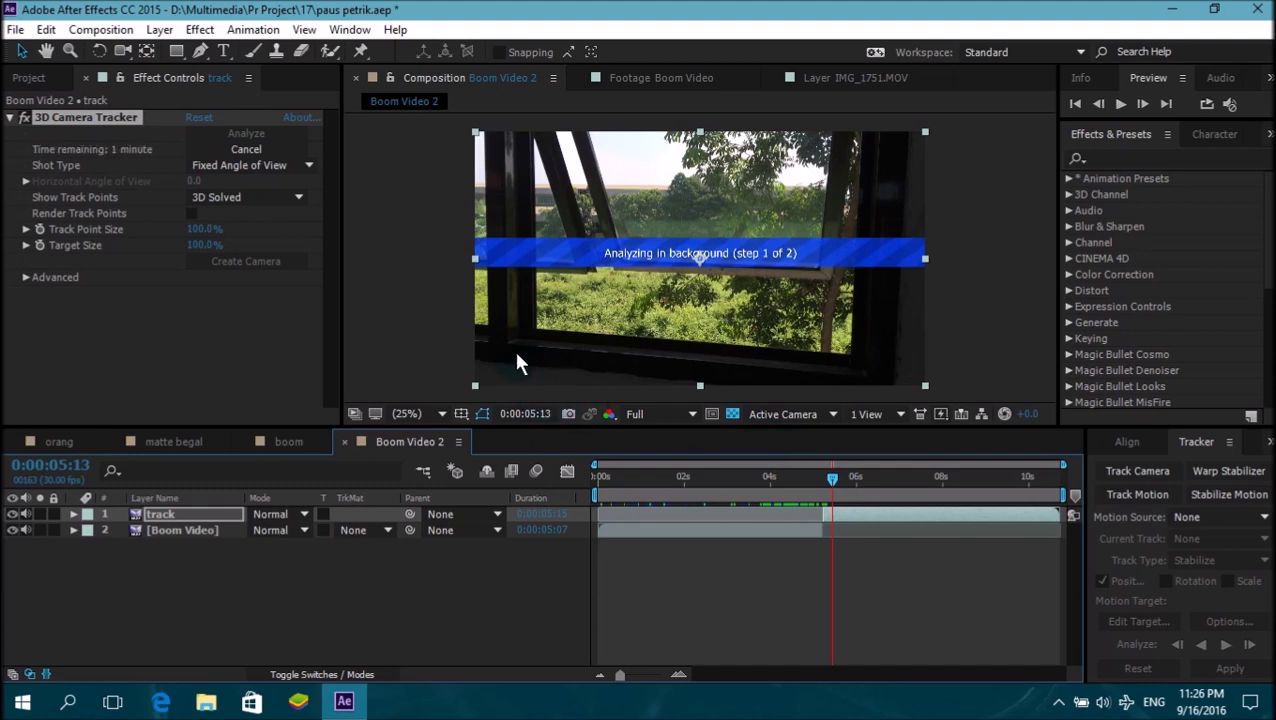
pyautogui.moveTo(825, 485); pyautogui.dragTo(818, 478)
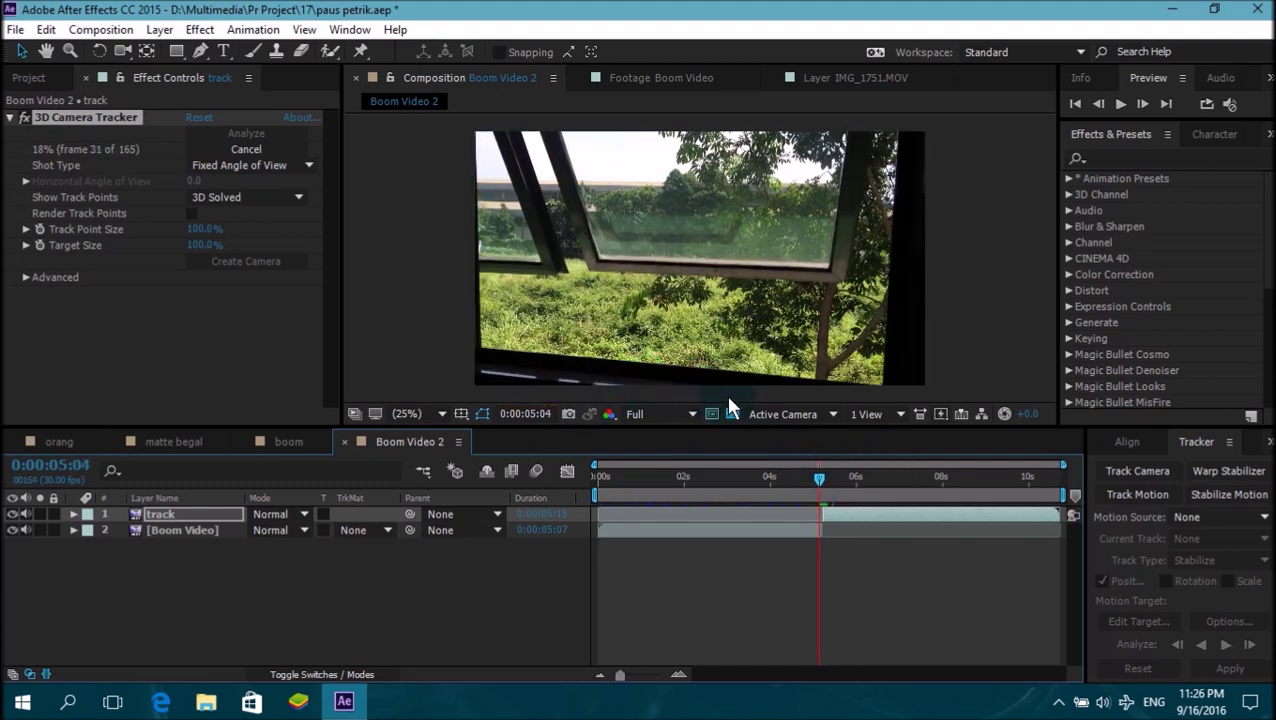
pyautogui.click(842, 476)
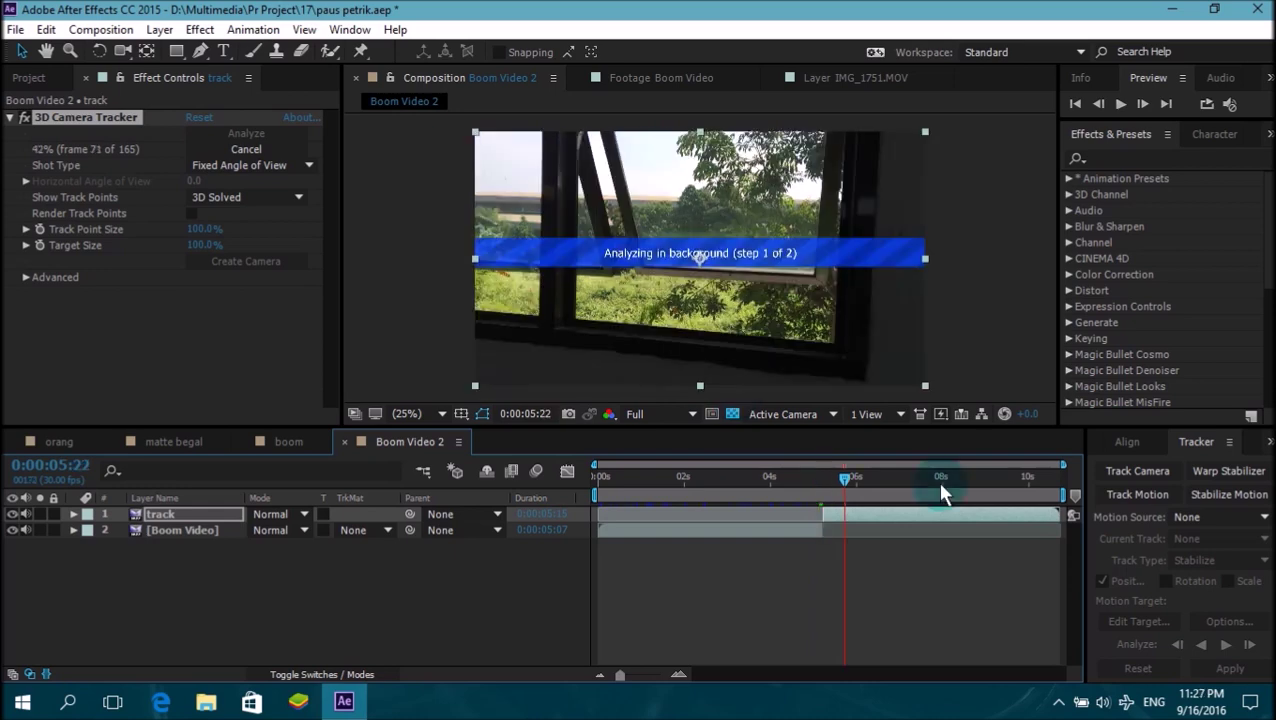
pyautogui.click(870, 477)
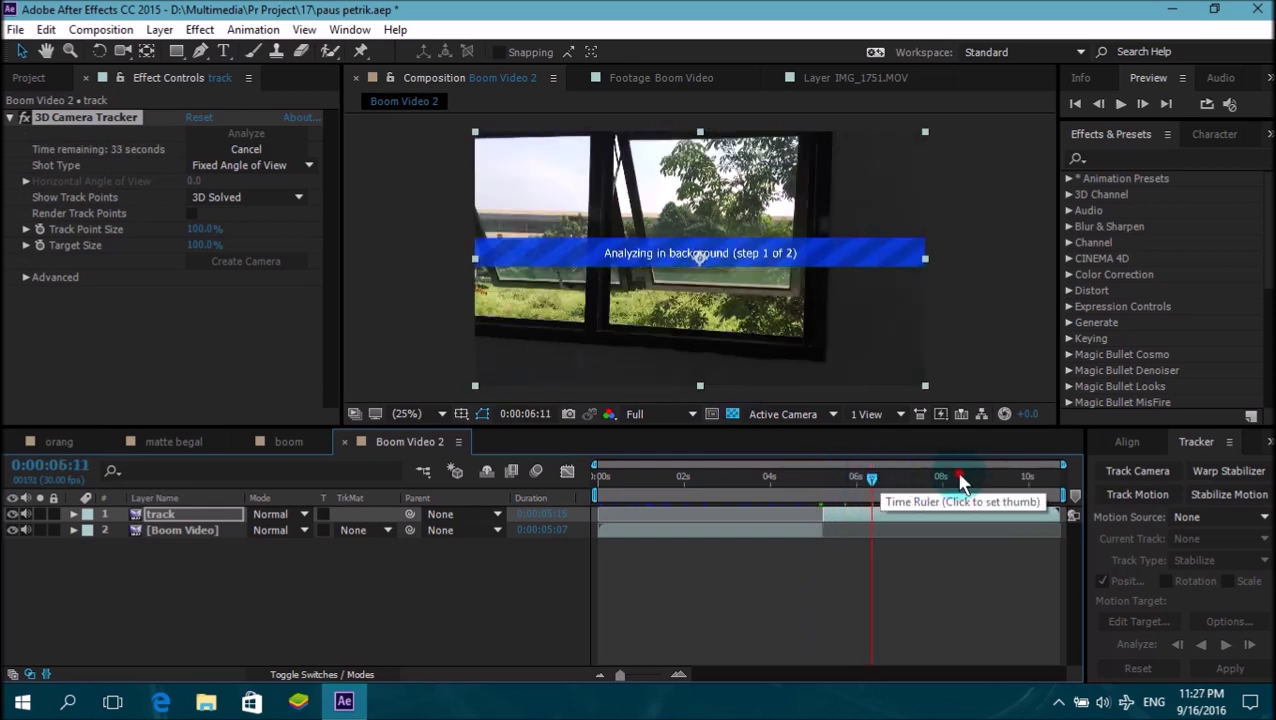
pyautogui.click(957, 477)
pyautogui.click(977, 477)
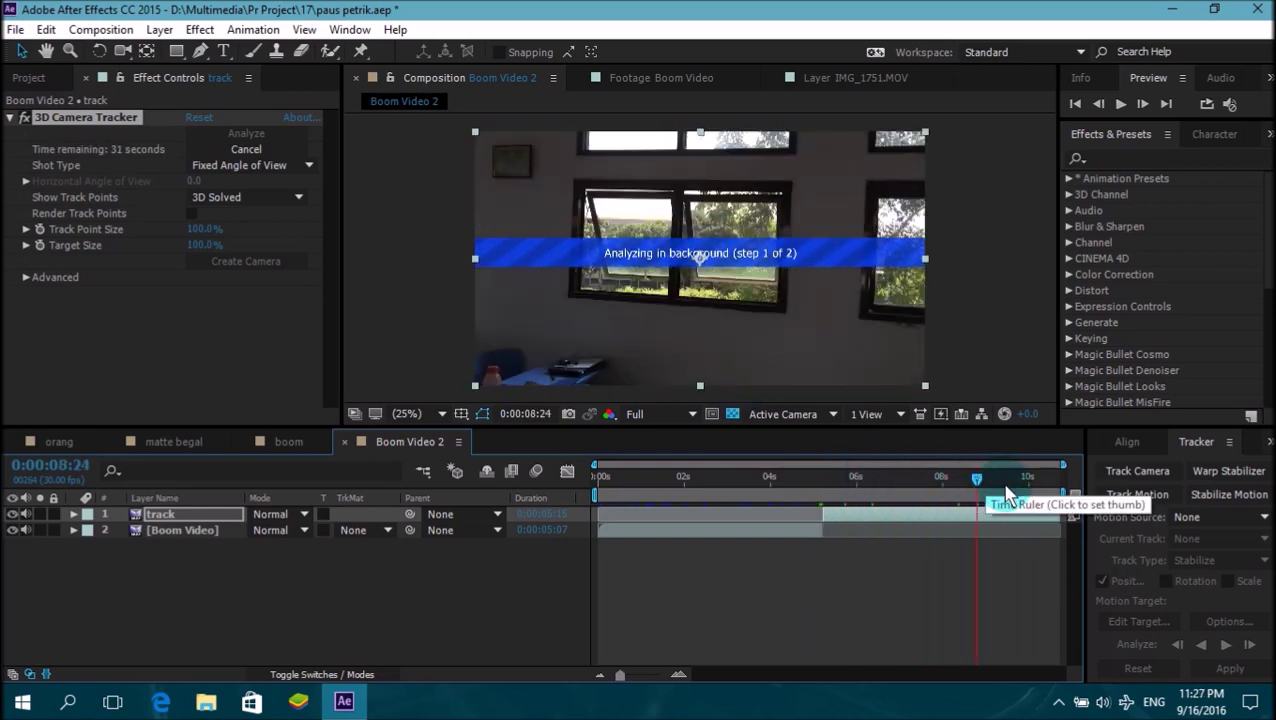
pyautogui.click(1002, 479)
pyautogui.click(1025, 478)
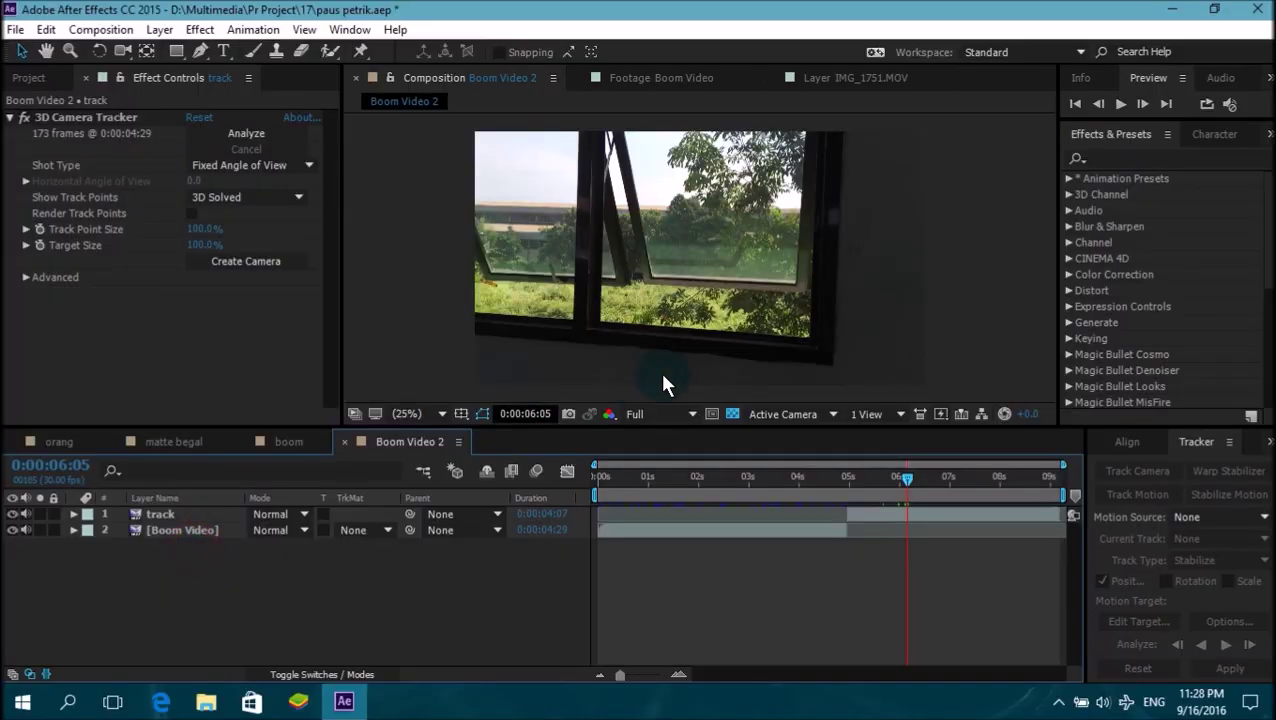
# - At 0:00:08:12, create a solid and camera from the track points on the wall between the two windows
pyautogui.click(960, 484)
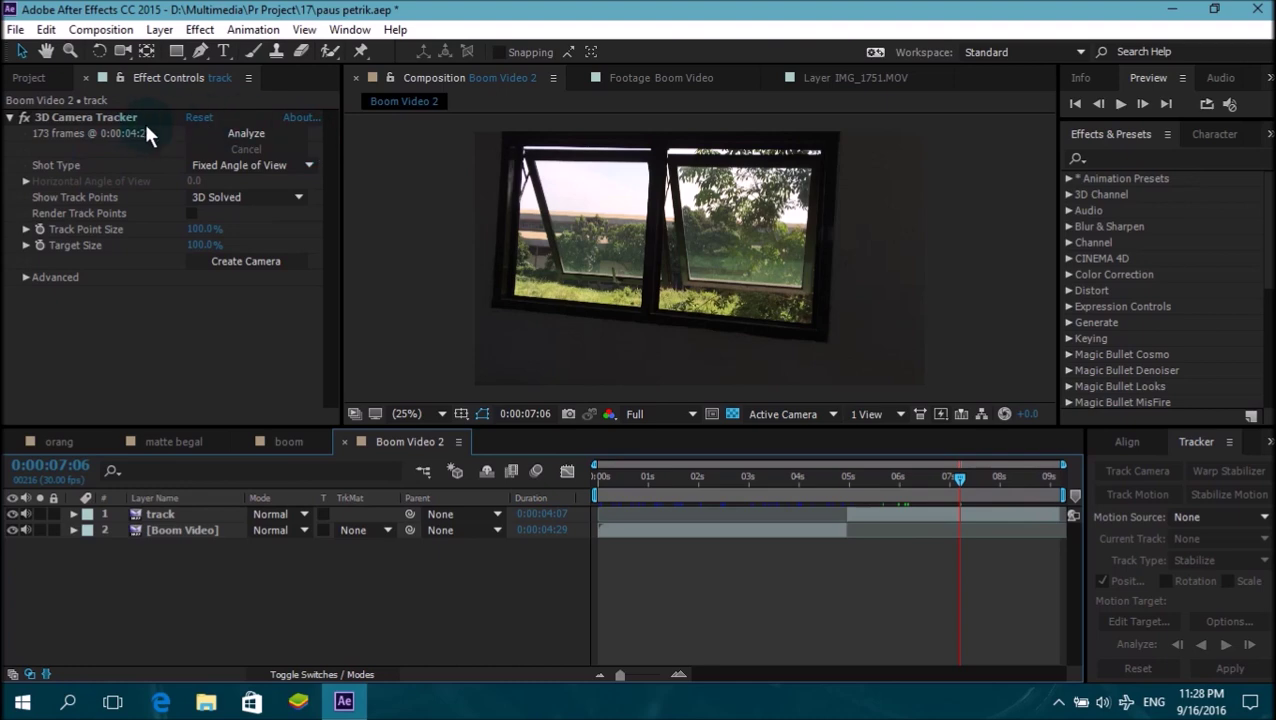
pyautogui.click(110, 117)
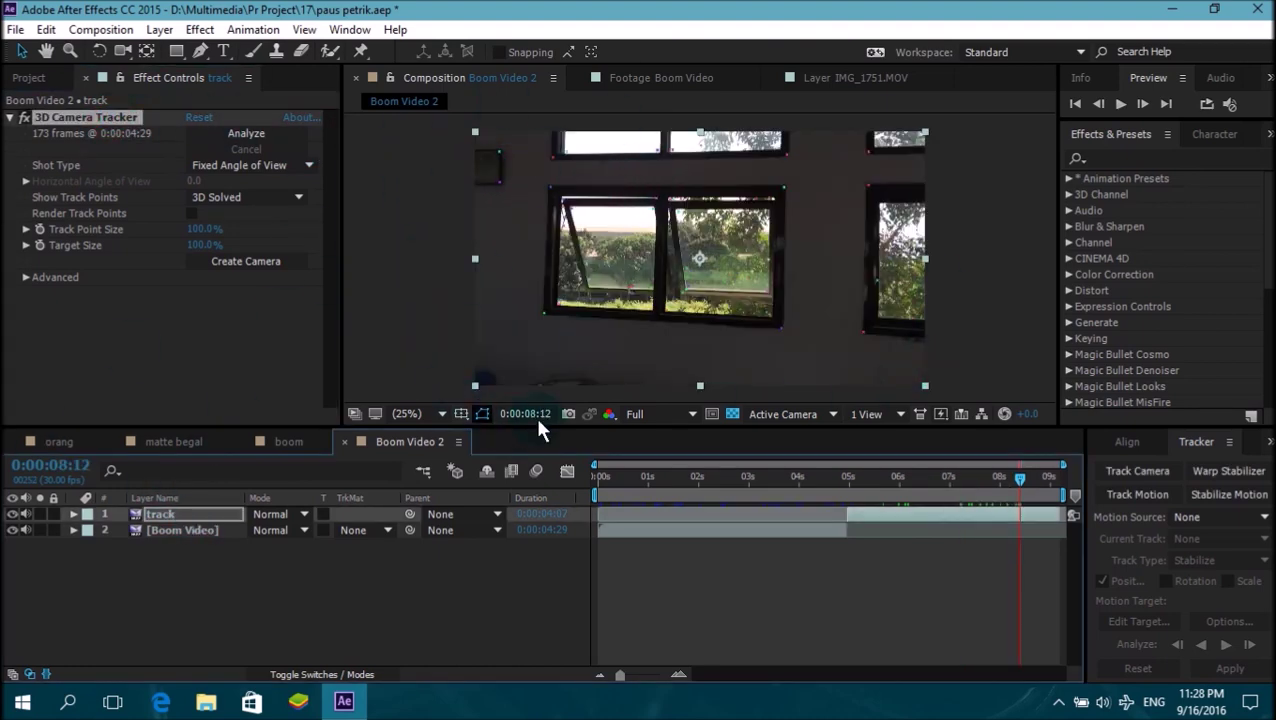
pyautogui.rightClick(844, 308)
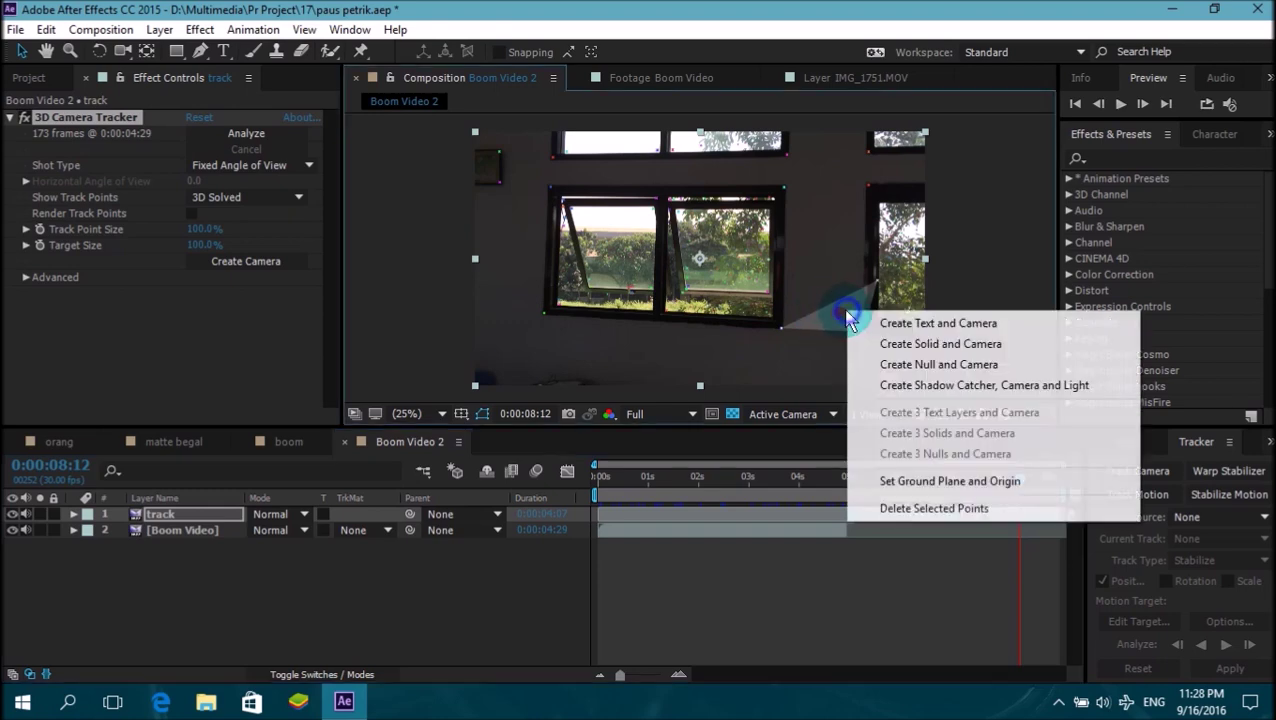
pyautogui.click(938, 345)
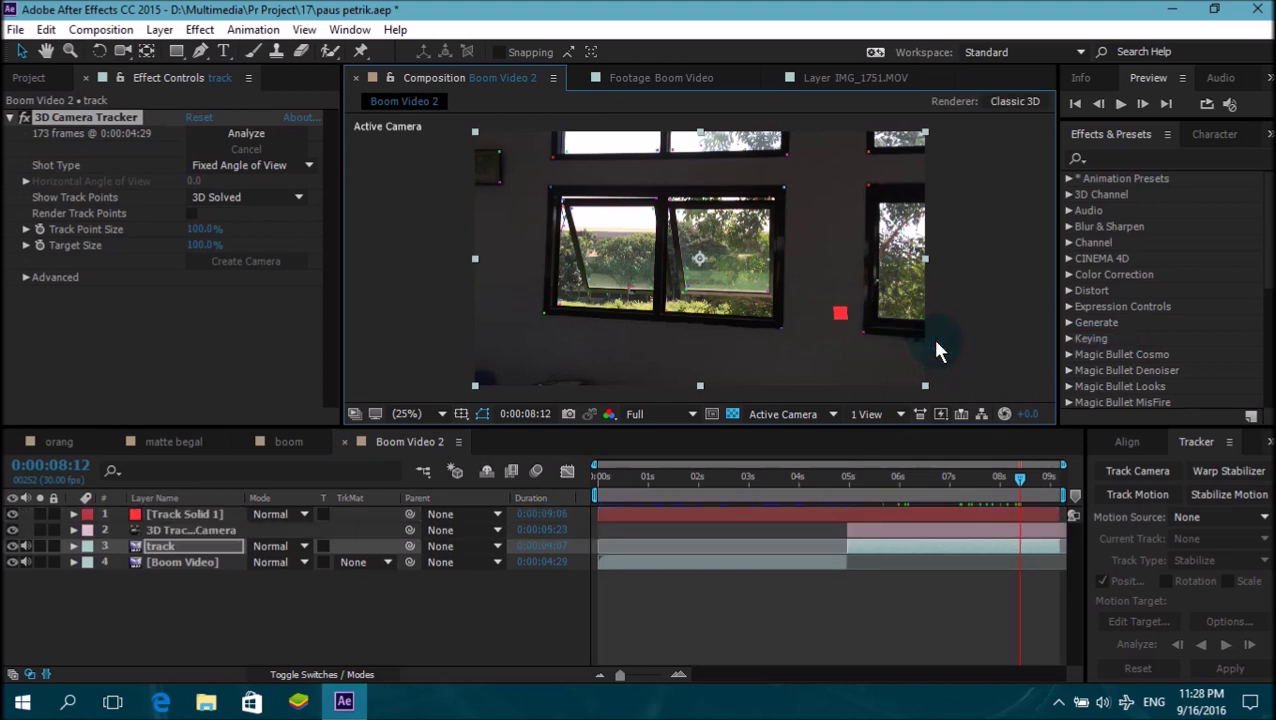
# - Scale the Track Solid 1 layer up to 3870%
pyautogui.click(185, 512)
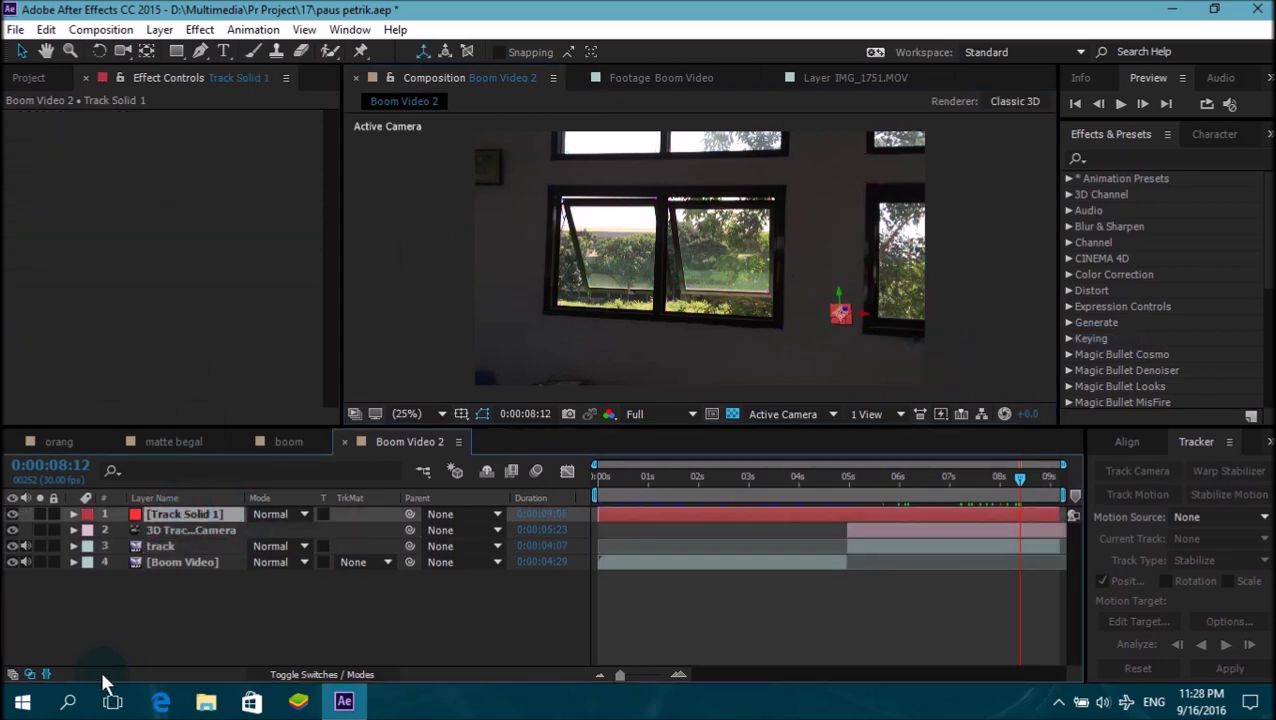
pyautogui.hotkey('ctrl', 'd')
pyautogui.hotkey('ctrl', 'z')
pyautogui.press('s')
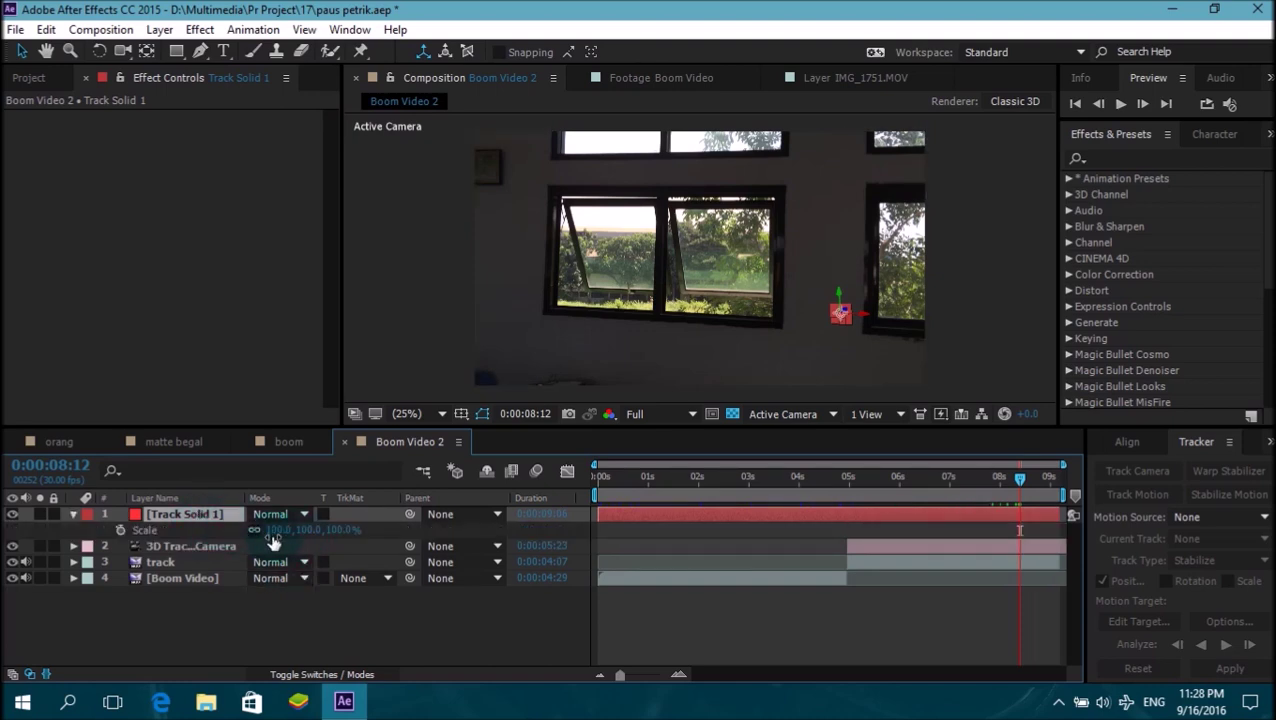
pyautogui.moveTo(272, 540); pyautogui.dragTo(629, 530)
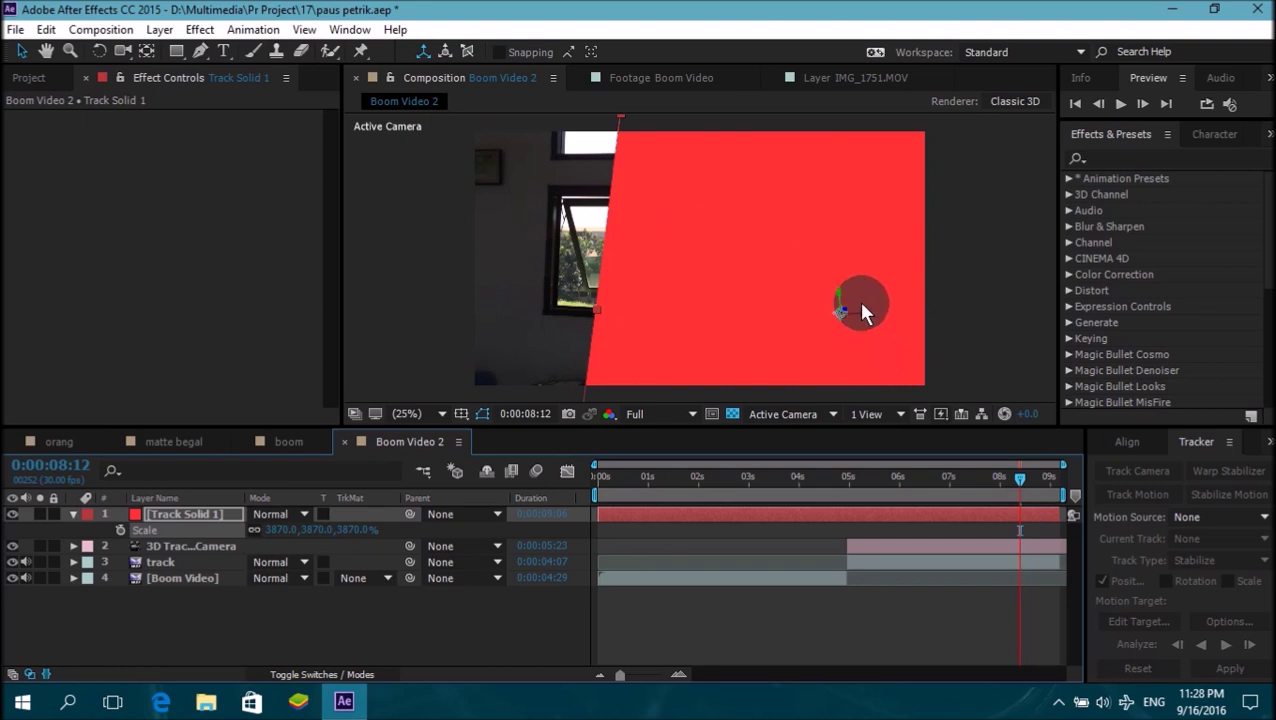
pyautogui.click(735, 355)
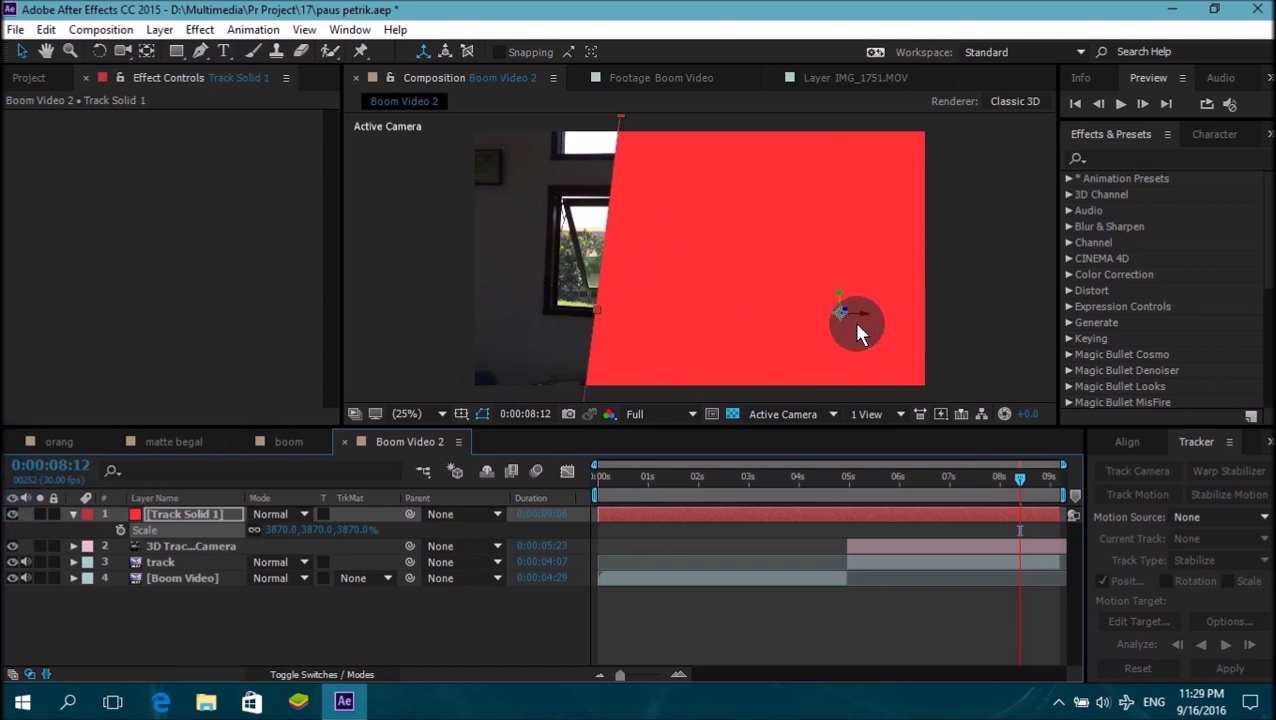
# - Rotate and reposition Track Solid 1 over the window wall, and enlarge its scale to 5460%
pyautogui.press('w')
pyautogui.click(903, 291)
pyautogui.click(822, 313)
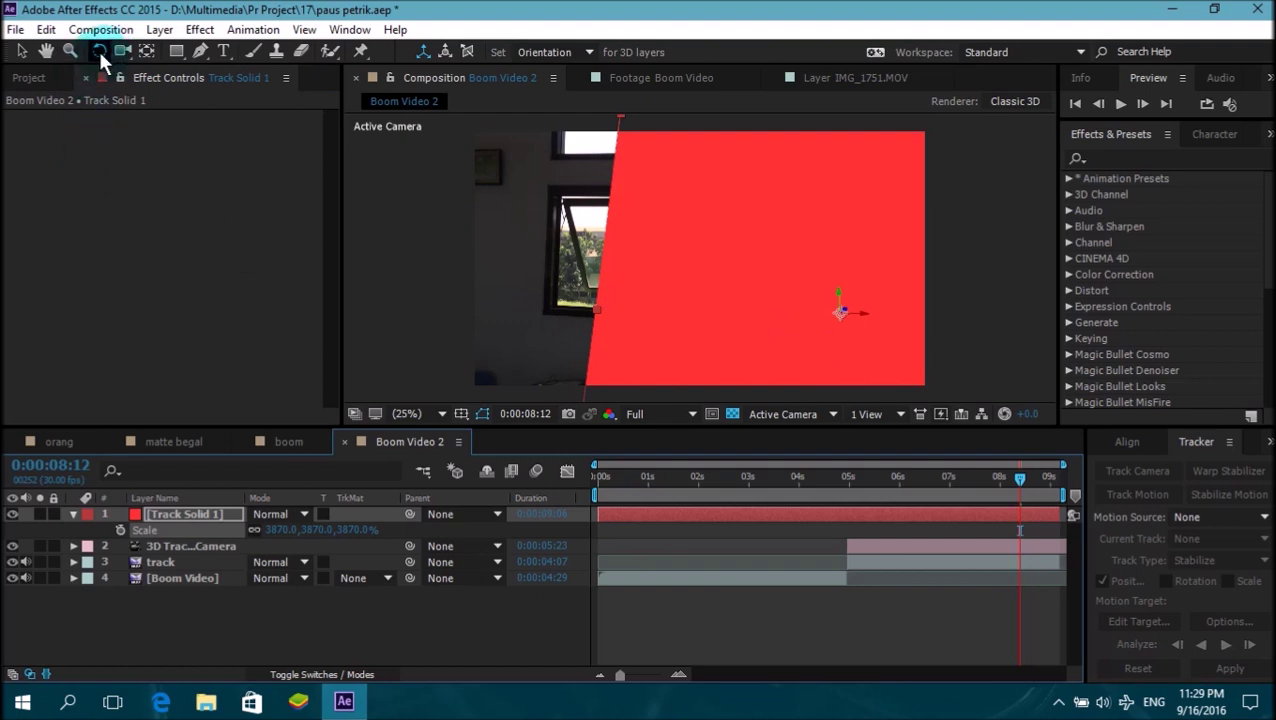
pyautogui.moveTo(733, 299); pyautogui.dragTo(859, 318)
pyautogui.press('v')
pyautogui.moveTo(783, 345); pyautogui.dragTo(562, 340)
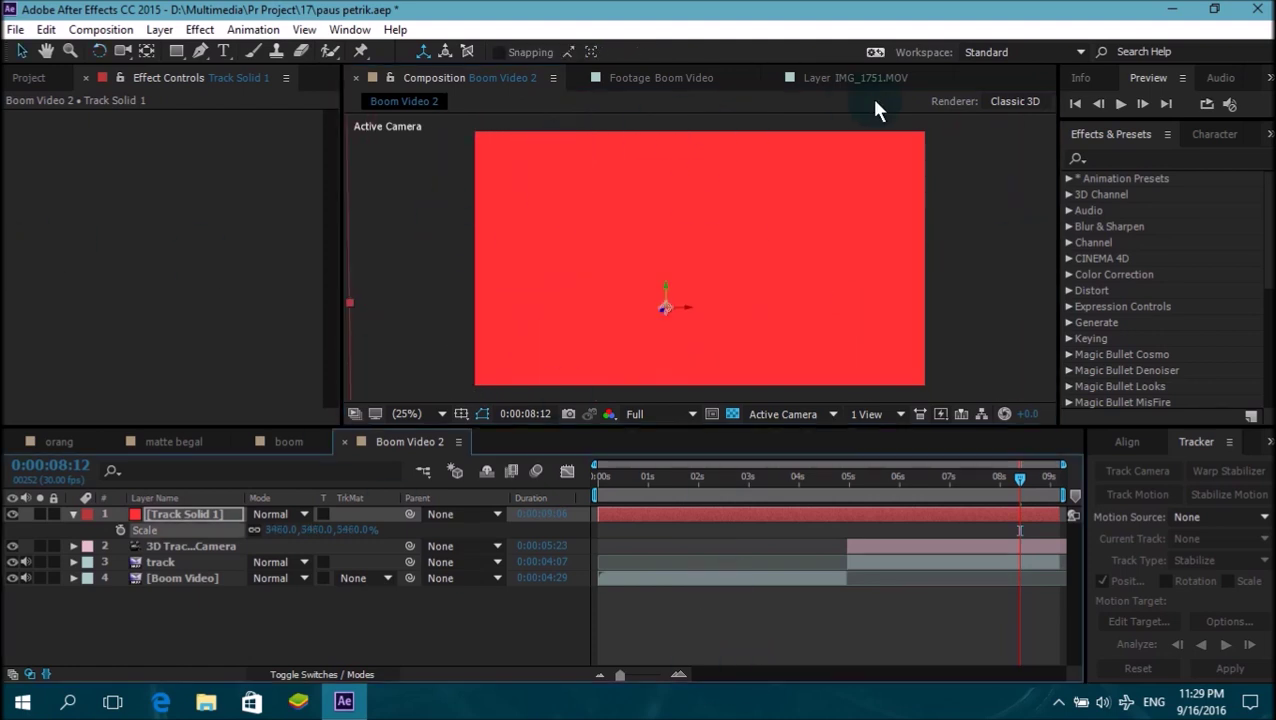
# - Hide the Track Solid 1 layer and go to 0:00:09:05 in the composition
pyautogui.click(12, 514)
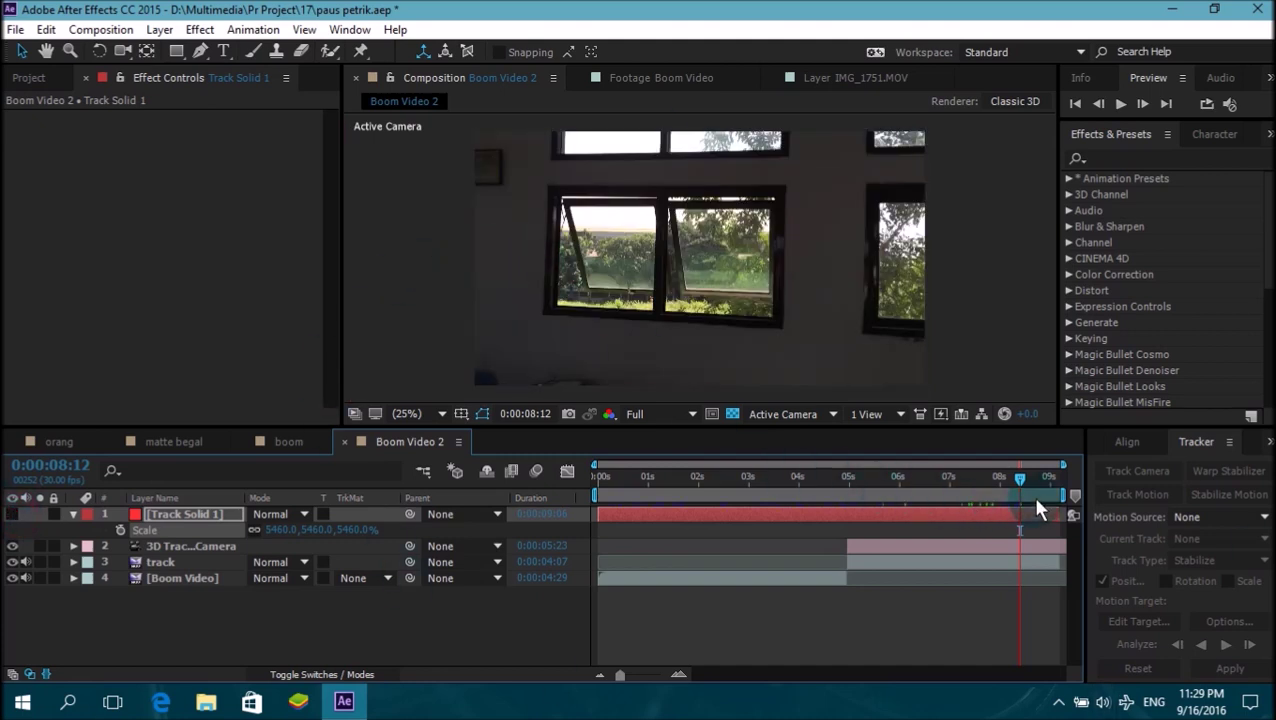
pyautogui.moveTo(1055, 497); pyautogui.dragTo(1062, 486)
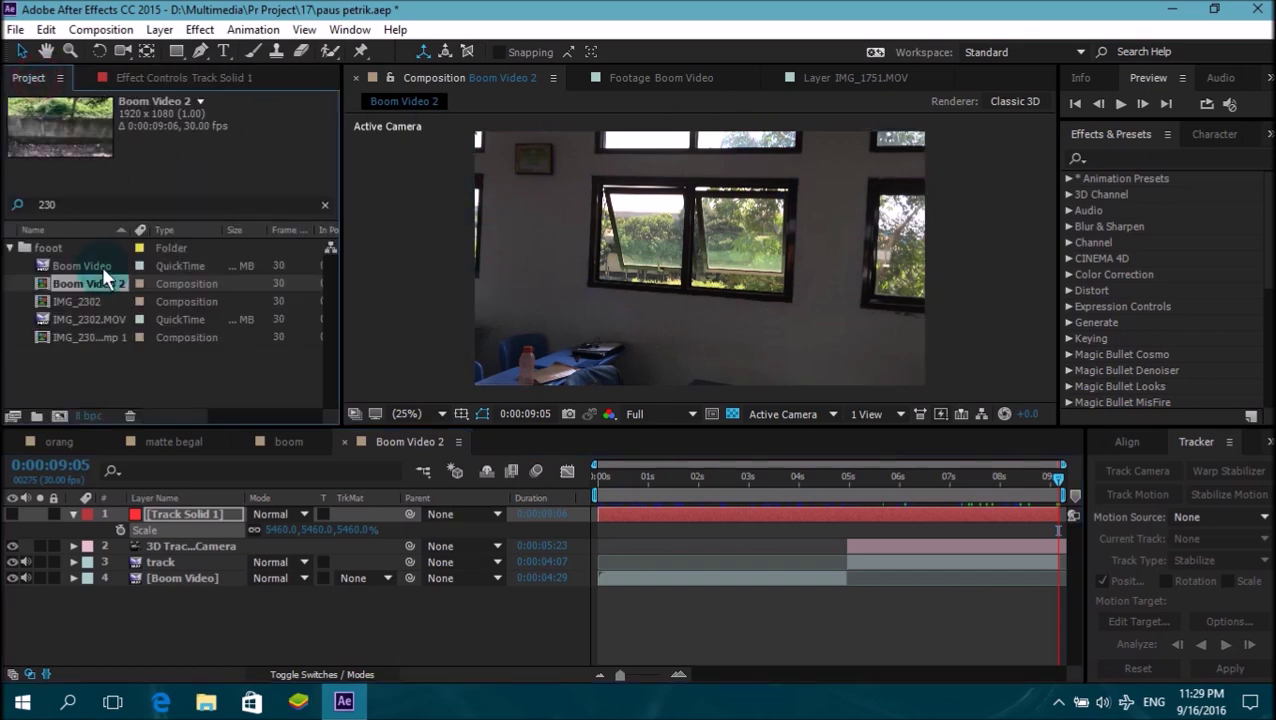
# - Search the project items for "gala"
pyautogui.click(65, 205)
pyautogui.write('gal')
pyautogui.click(18, 205)
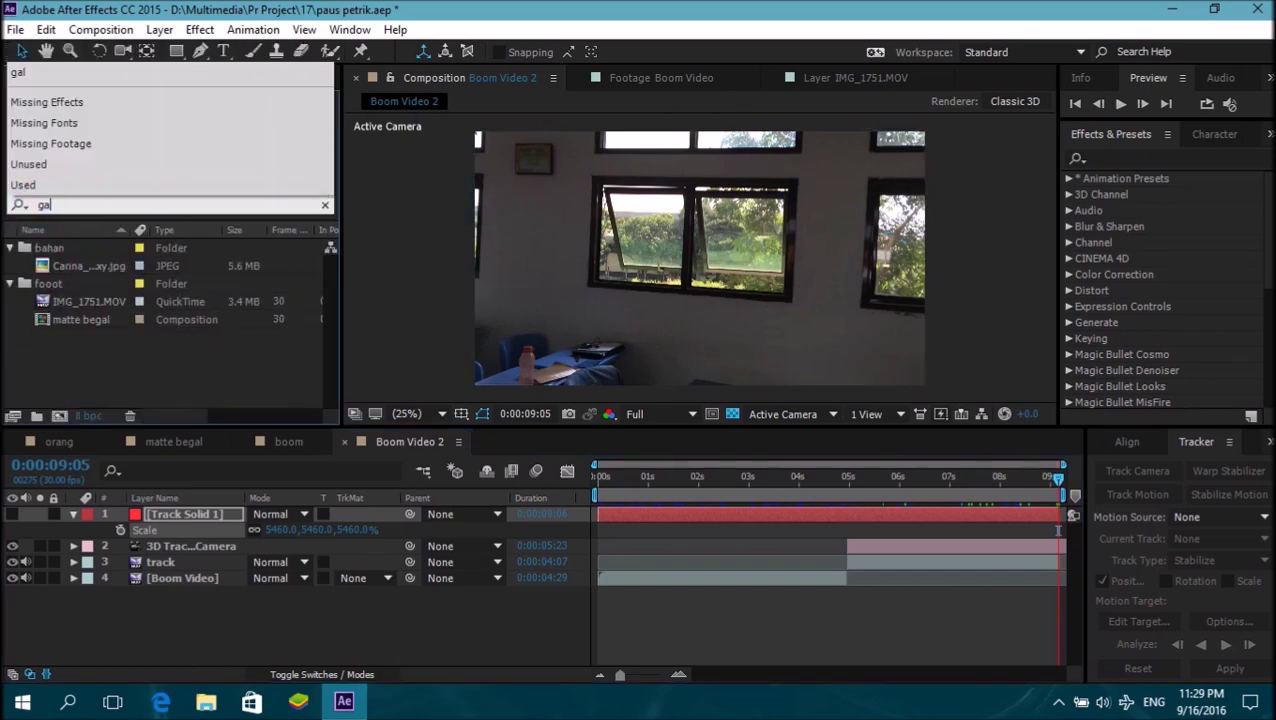
pyautogui.write('a')
# - Try placing Carina_Dwarf_Galaxy.jpg beneath Track Solid 1 as a new layer, and delete that layer
pyautogui.moveTo(119, 259); pyautogui.dragTo(167, 533)
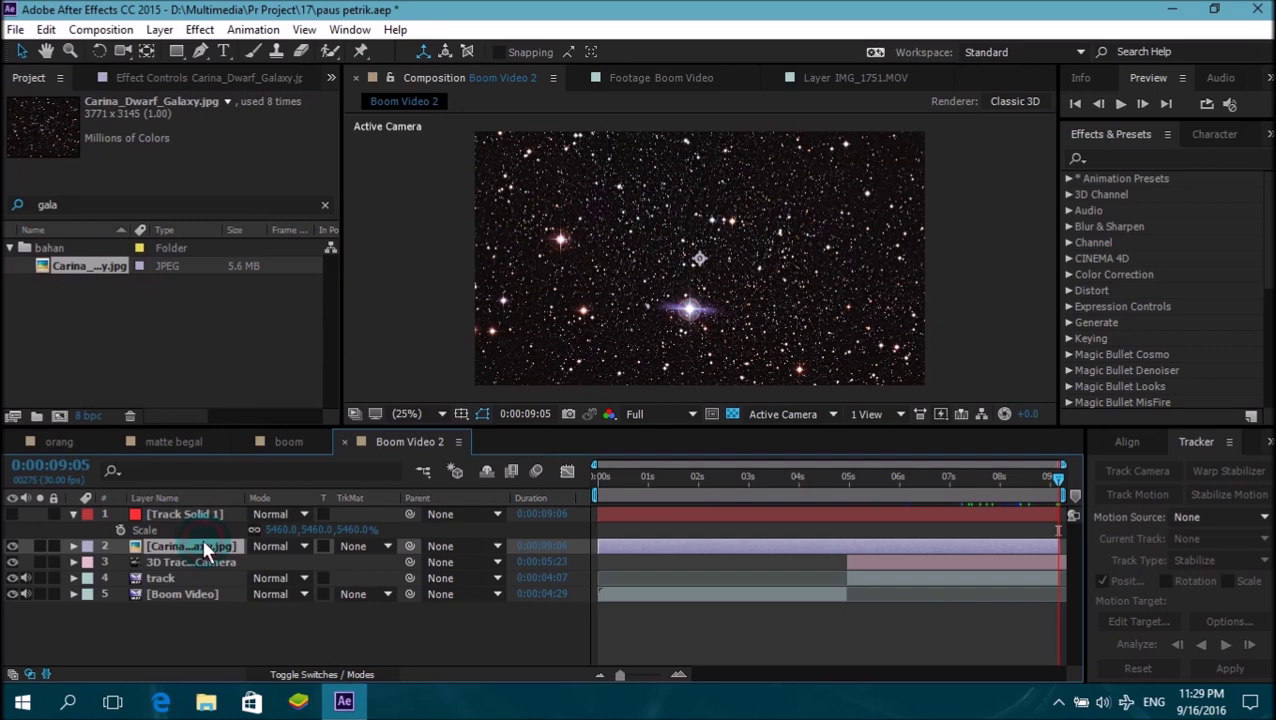
pyautogui.press('Delete')
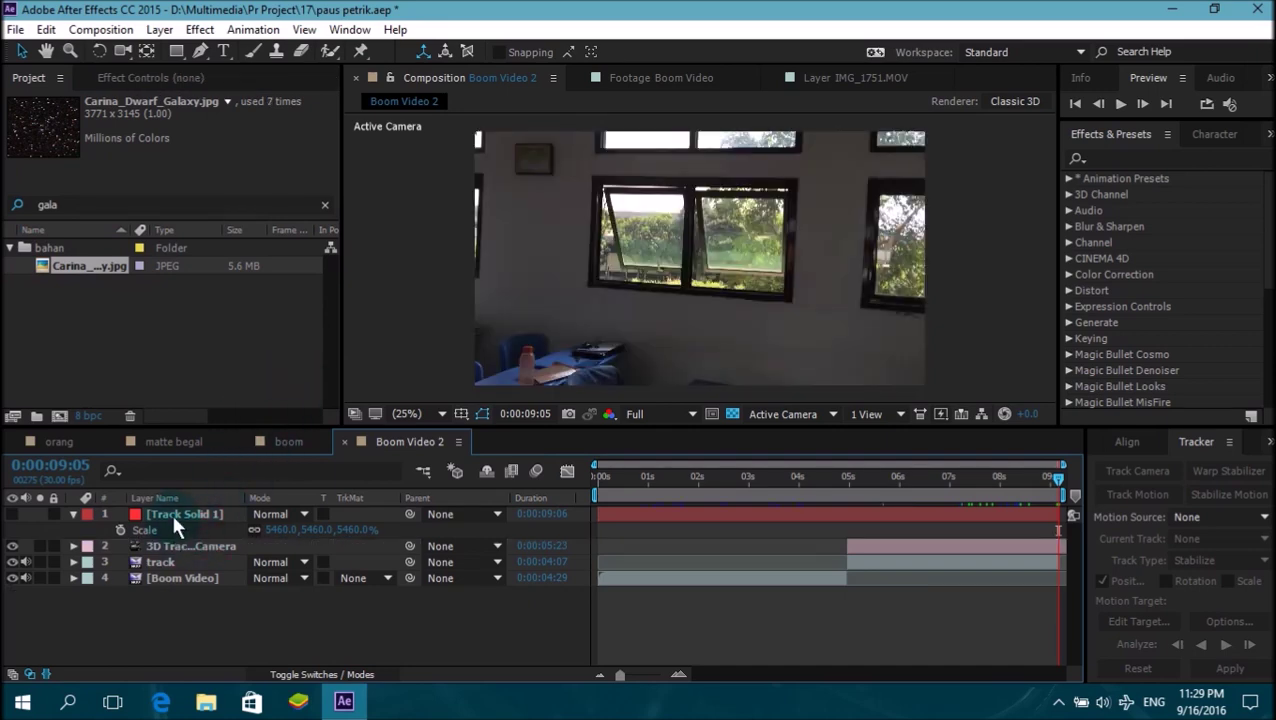
# - Duplicate the Track Solid 1 layer and display the layer switches in the timeline instead of the blending modes
pyautogui.click(175, 515)
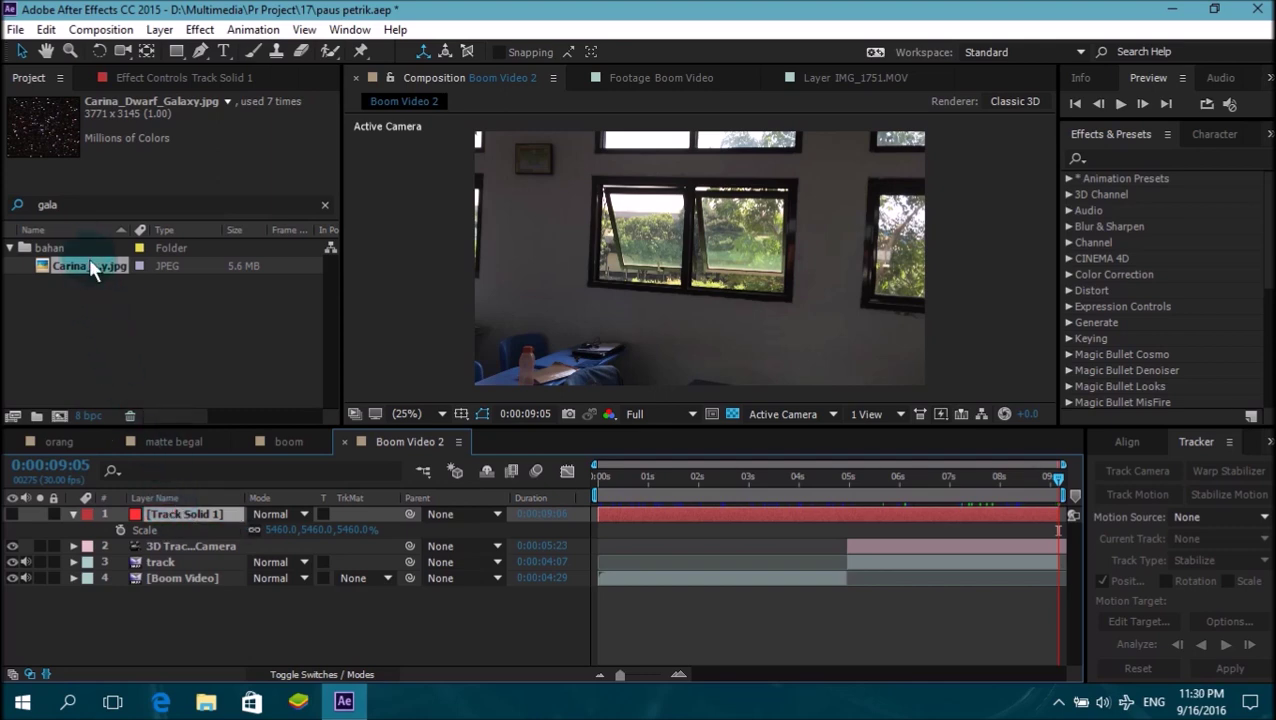
pyautogui.moveTo(89, 258); pyautogui.dragTo(8, 537)
pyautogui.hotkey('ctrl', 'd')
pyautogui.click(100, 29)
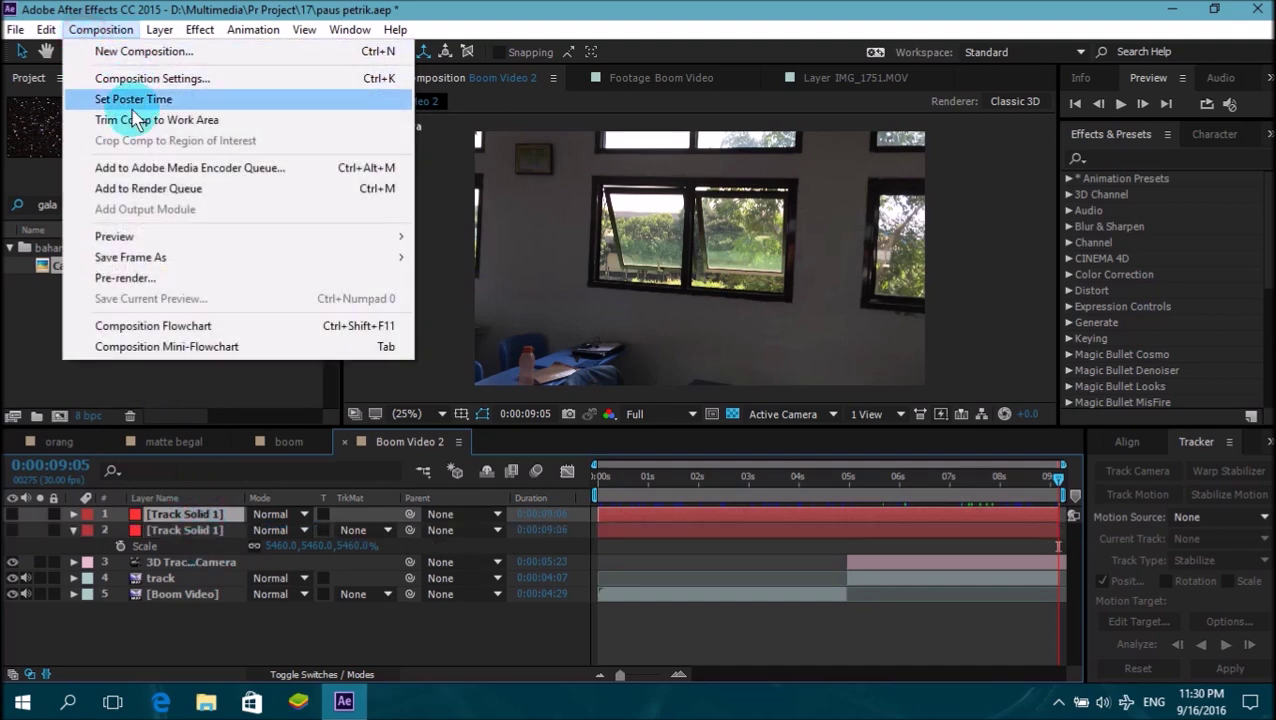
pyautogui.click(376, 662)
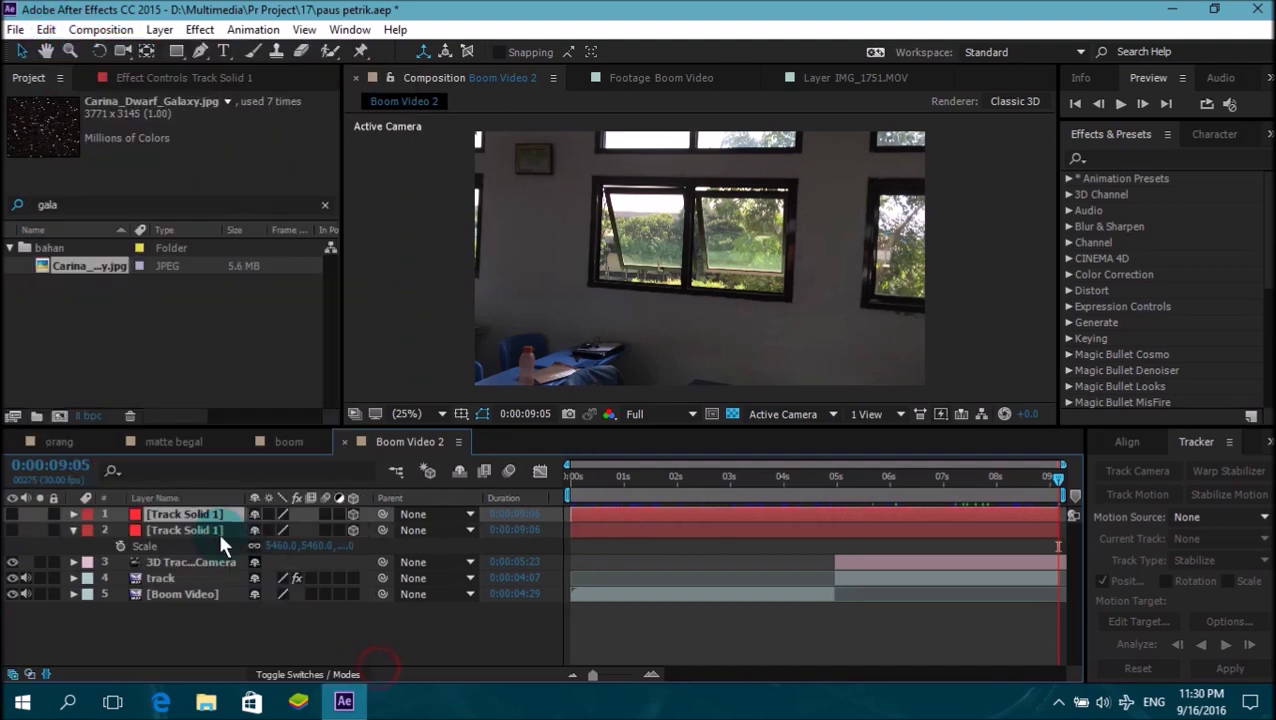
# - Rename the lower Track Solid 1 layer as galaxy and the upper copy as roto
pyautogui.click(182, 538)
pyautogui.press('Return')
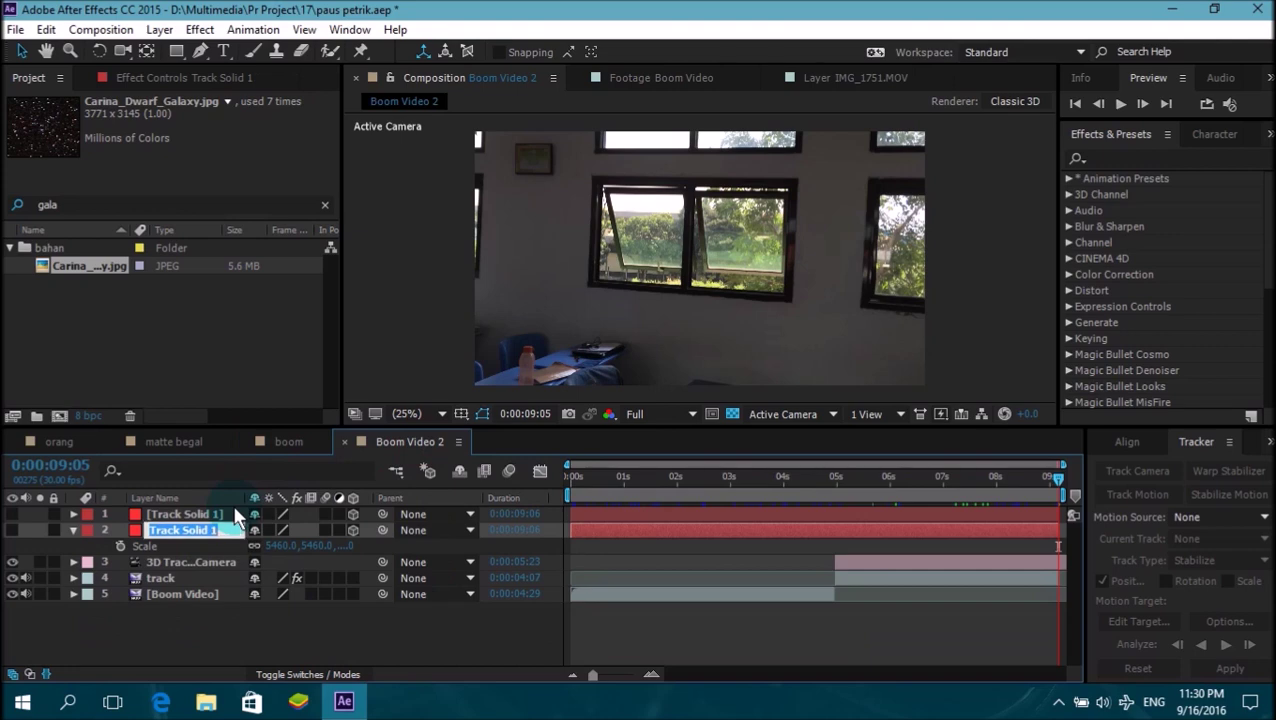
pyautogui.write('galaxy')
pyautogui.click(218, 513)
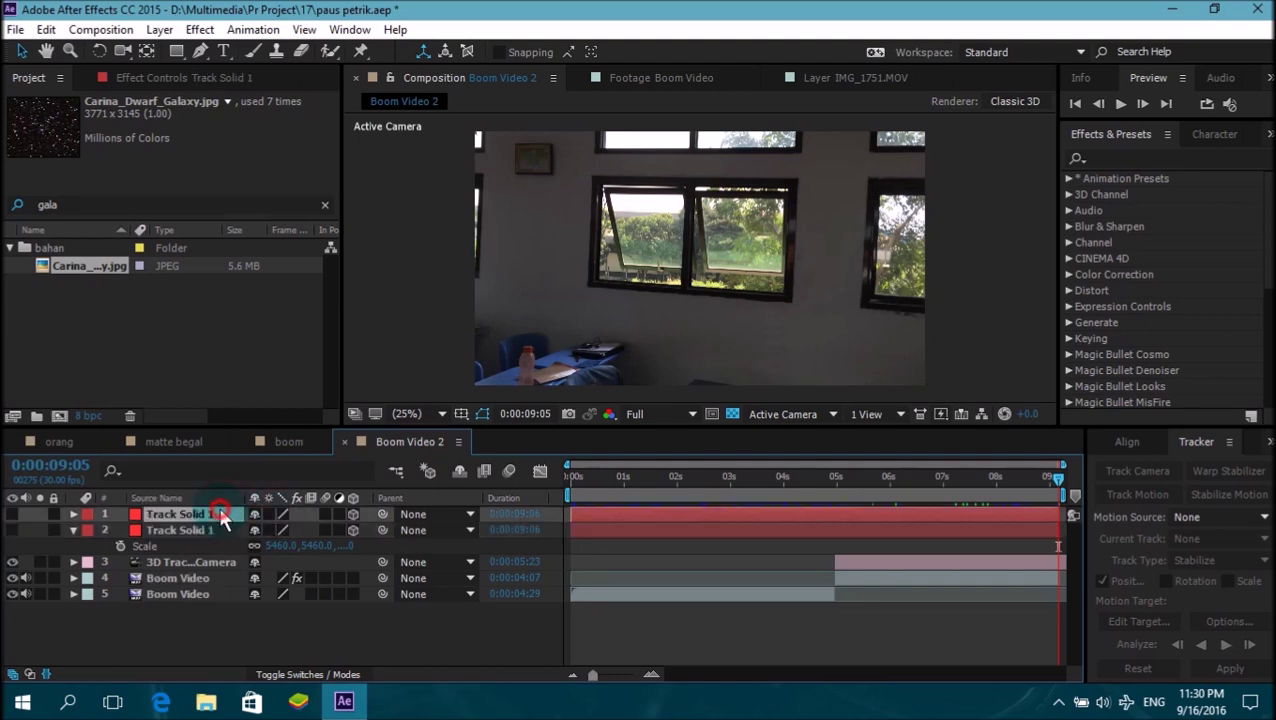
pyautogui.click(219, 498)
pyautogui.press('Return')
pyautogui.write('rot')
pyautogui.press('Return')
pyautogui.click(189, 611)
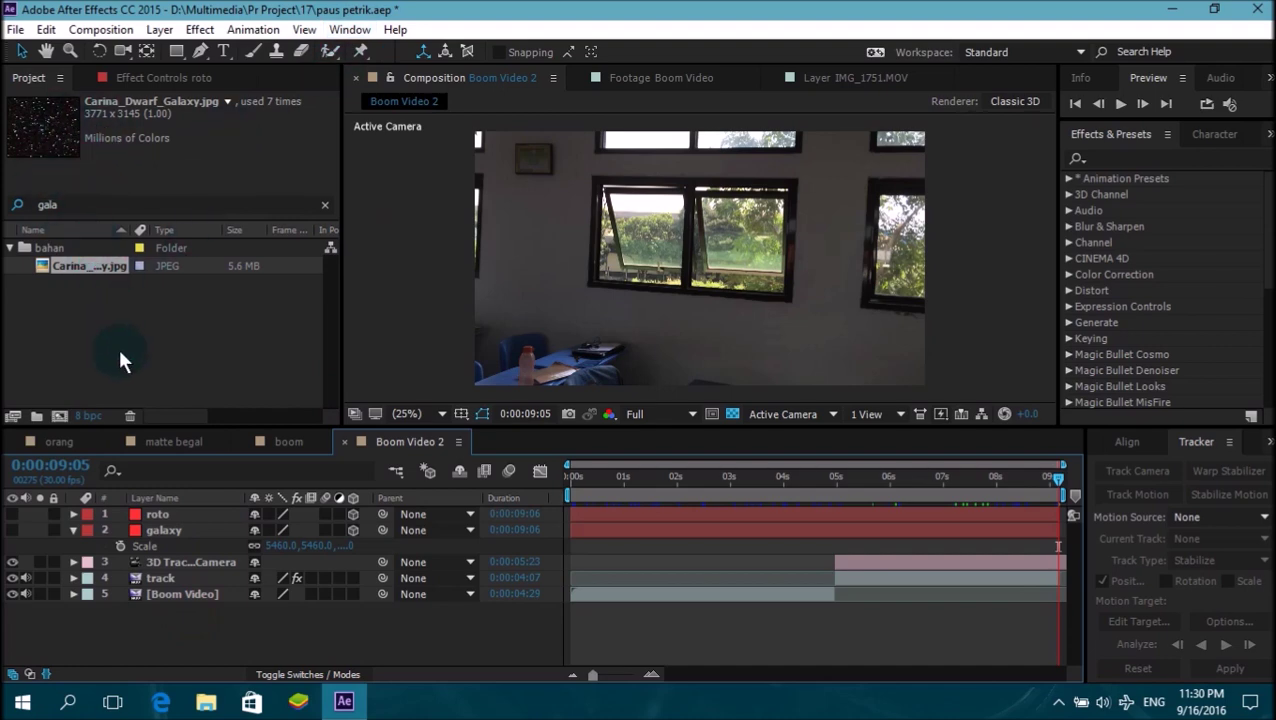
# - Replace the galaxy layer's source with Carina_Dwarf_Galaxy.jpg and make the layer visible
pyautogui.click(168, 535)
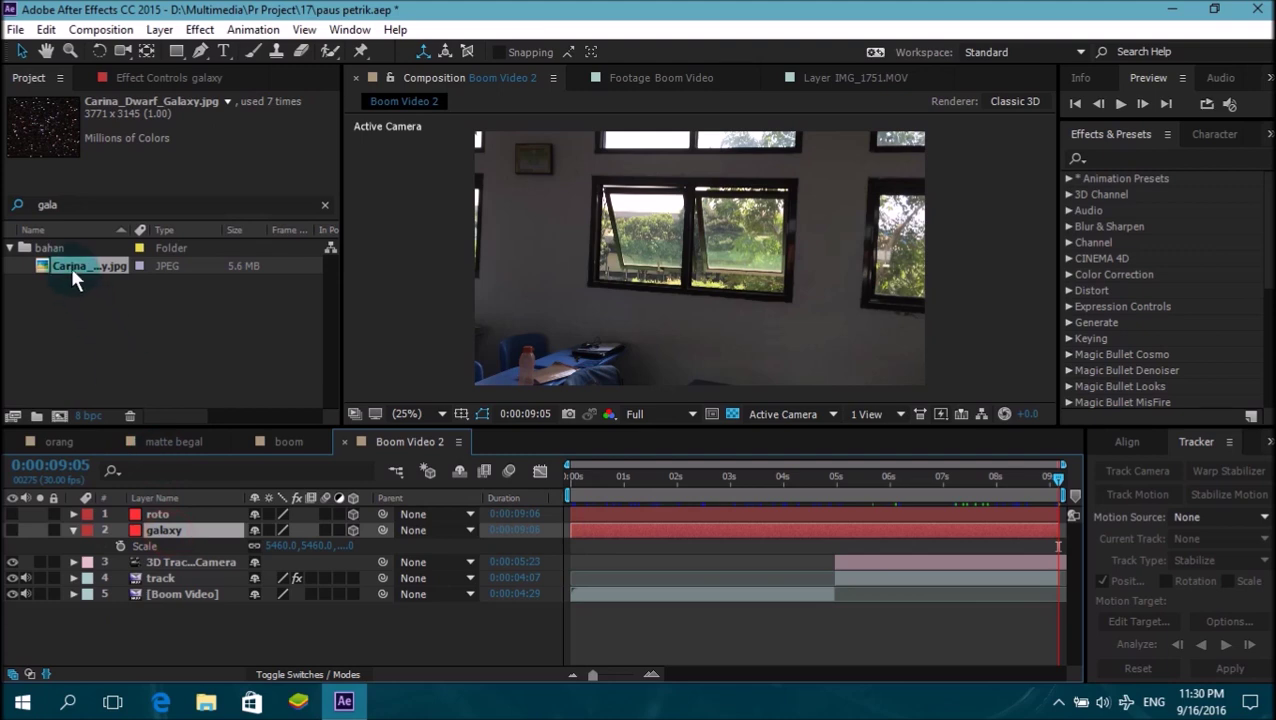
pyautogui.moveTo(71, 268); pyautogui.dragTo(120, 295)
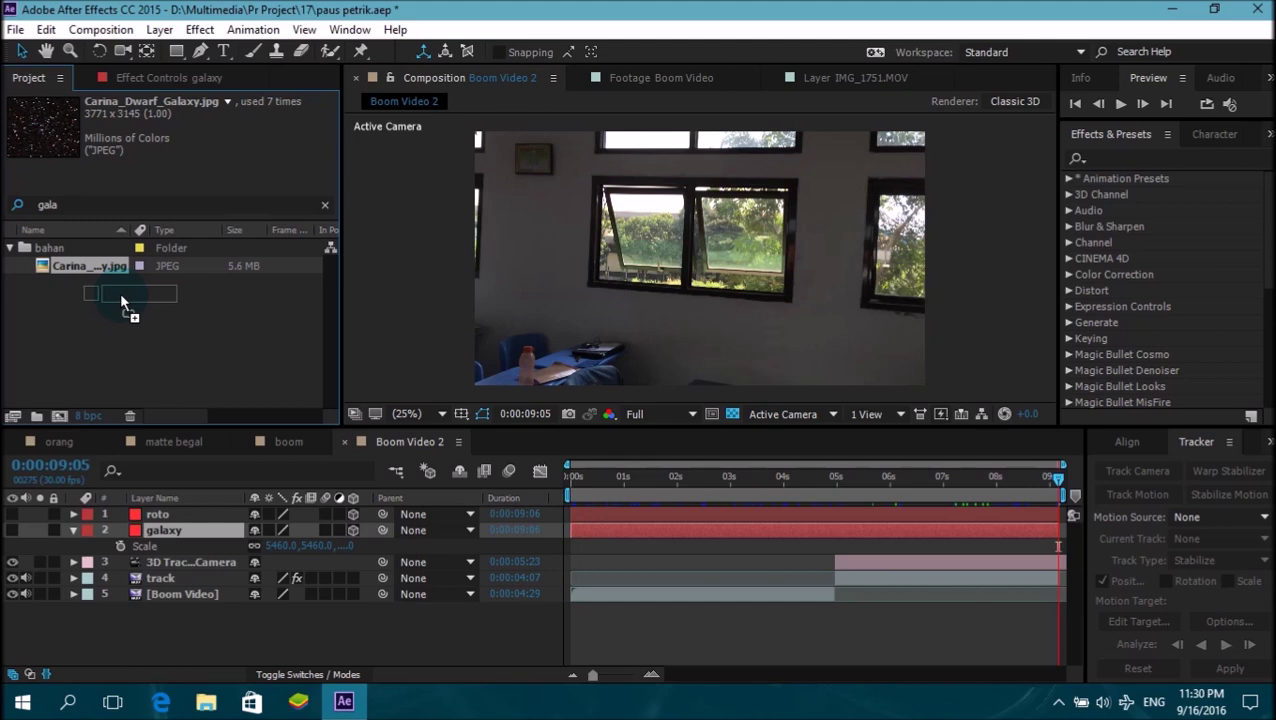
pyautogui.moveTo(120, 292); pyautogui.dragTo(182, 532)
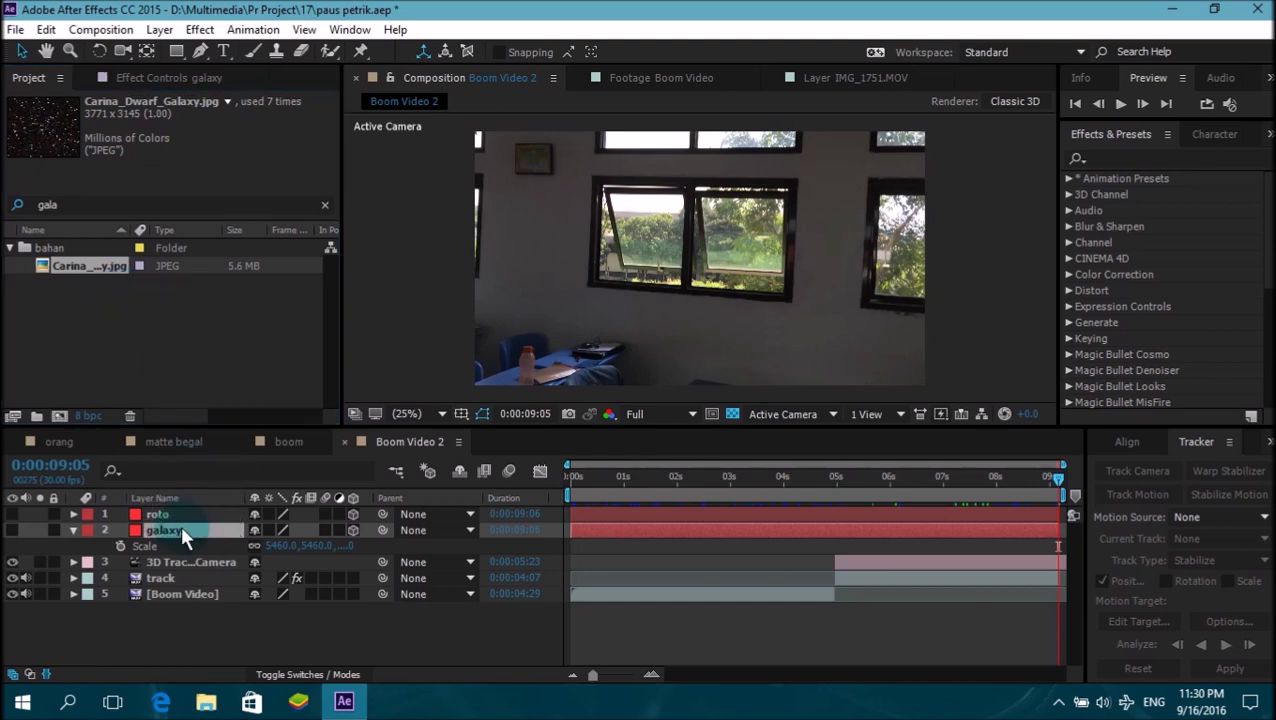
pyautogui.click(12, 531)
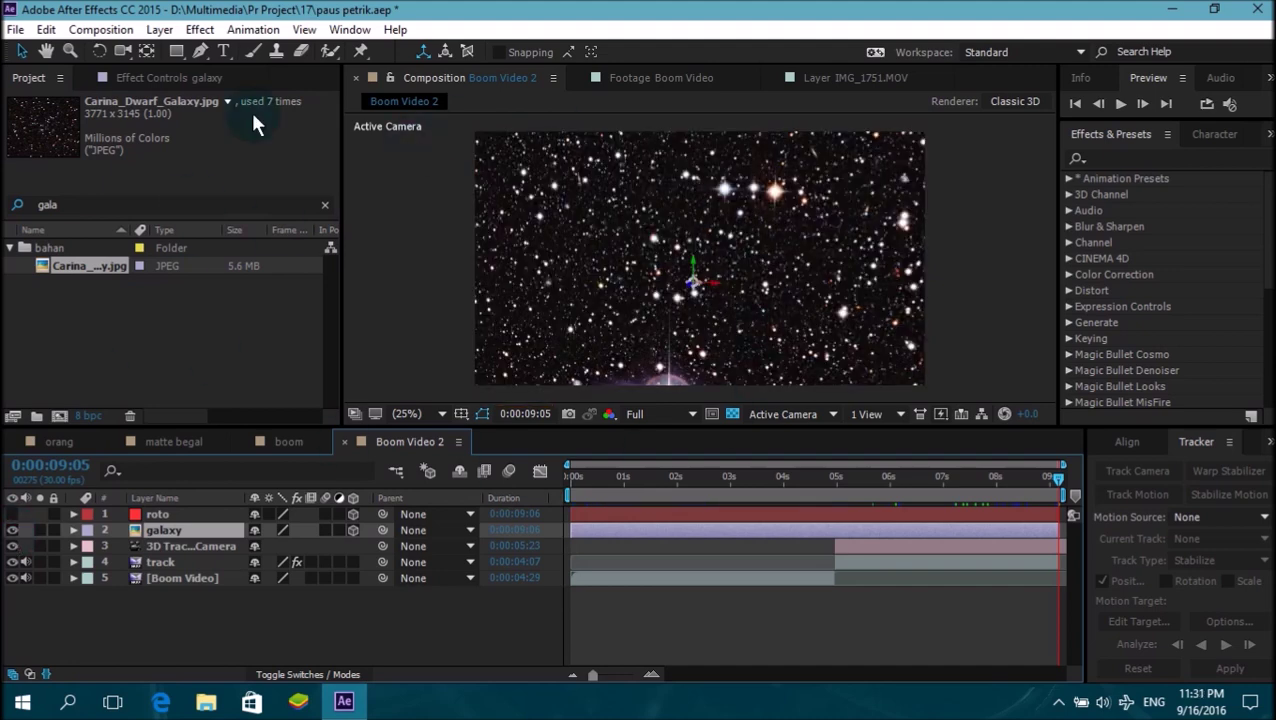
# - Reduce the galaxy layer's scale to 1350%
pyautogui.press('s')
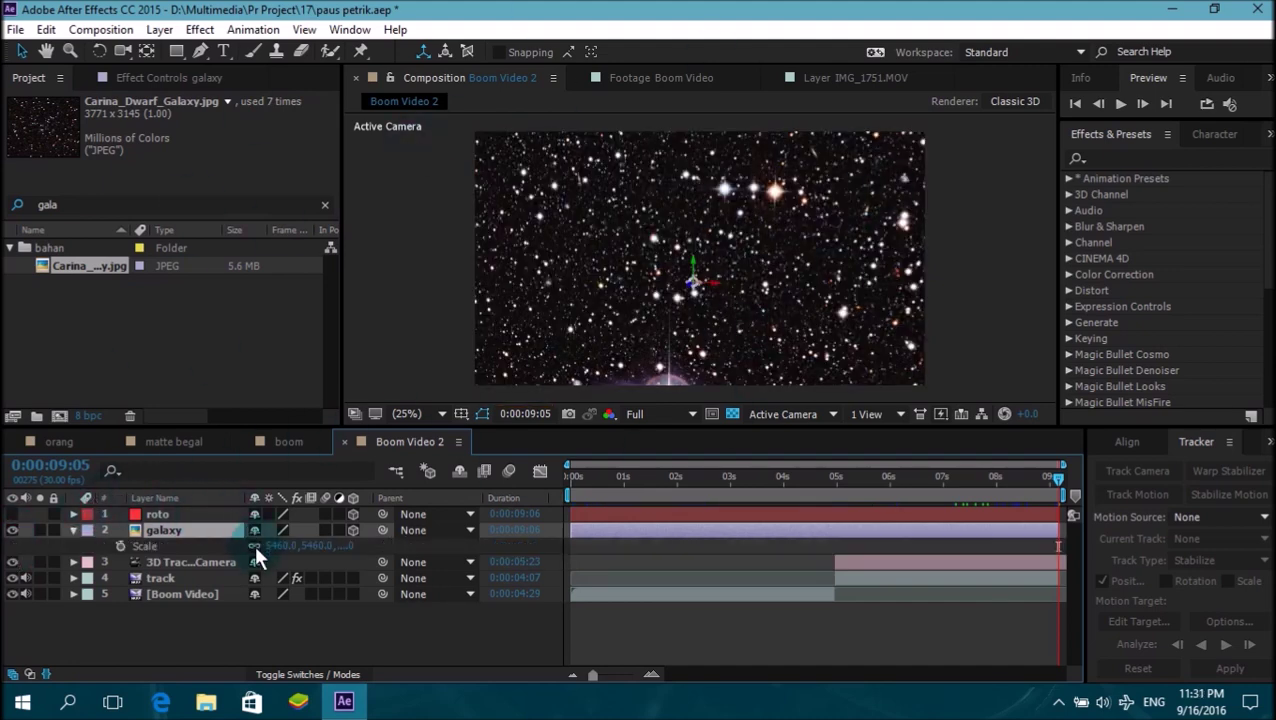
pyautogui.press('s')
pyautogui.press('s')
pyautogui.moveTo(270, 556); pyautogui.dragTo(165, 556)
pyautogui.moveTo(292, 546); pyautogui.dragTo(130, 545)
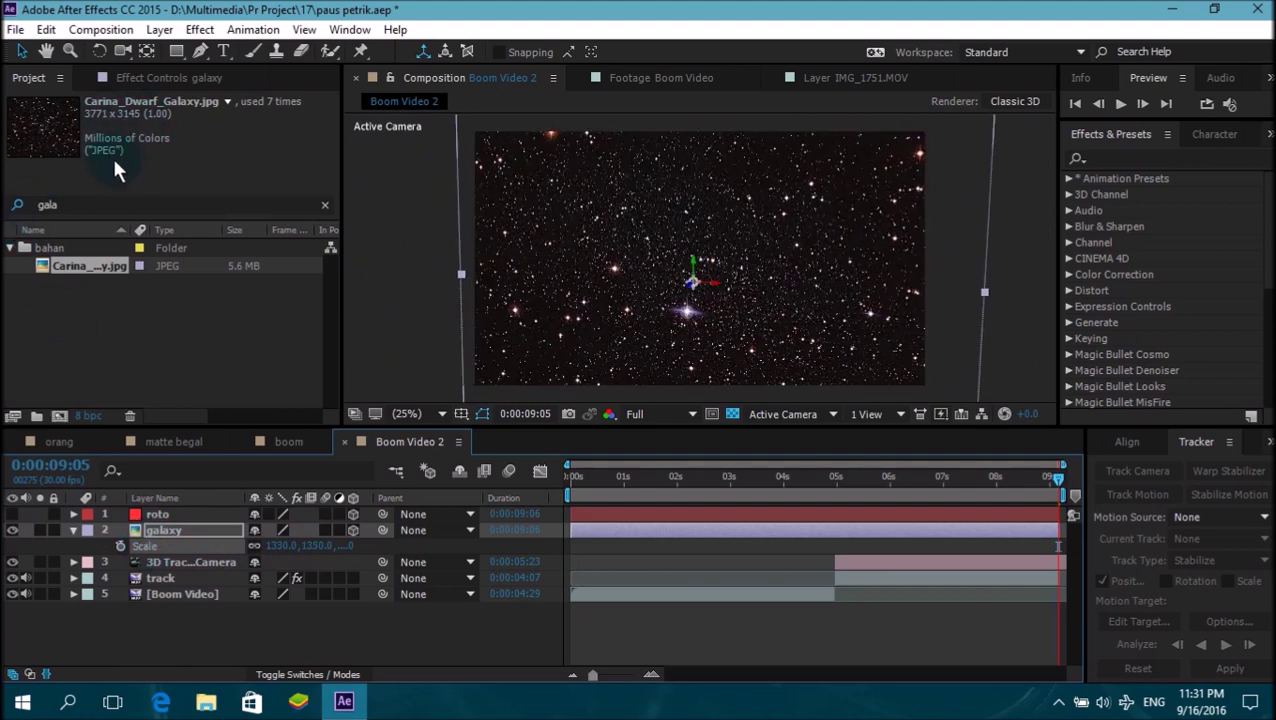
pyautogui.click(214, 180)
# - Examine the reference window and galaxy composite in the boom composition at 0:00:08:07, and return to Boom Video 2
pyautogui.click(180, 514)
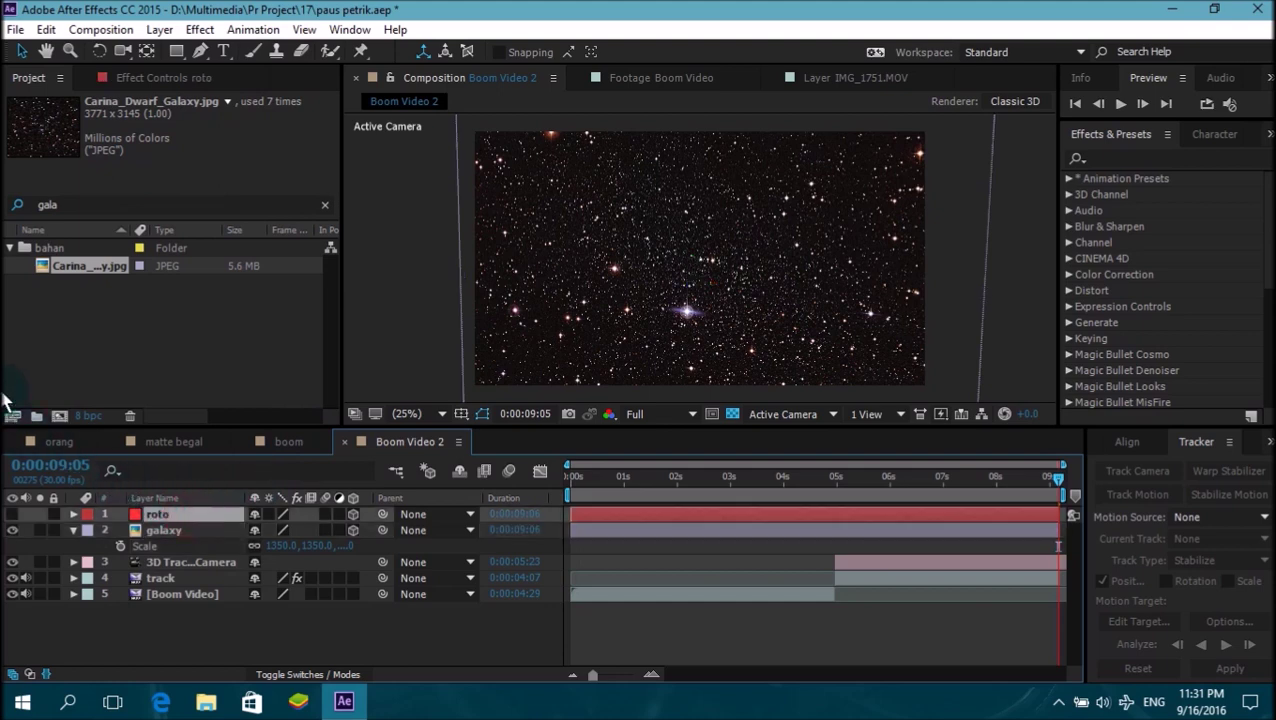
pyautogui.click(168, 531)
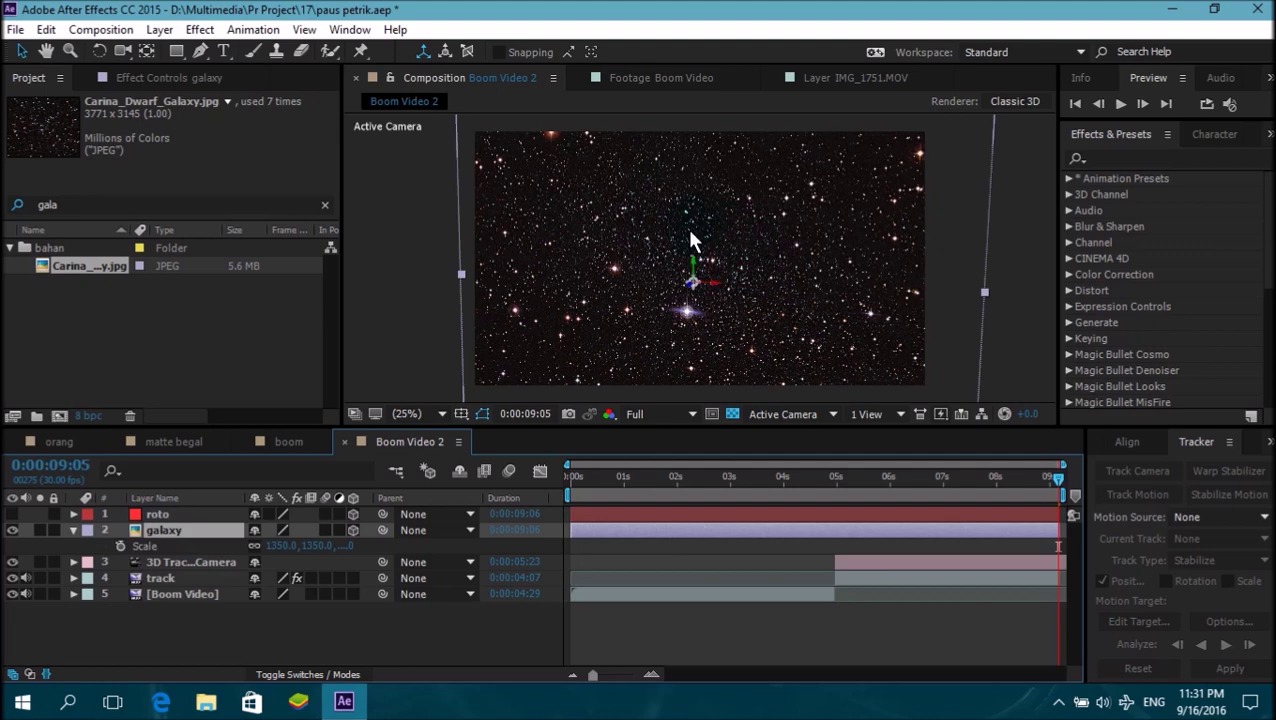
pyautogui.click(285, 441)
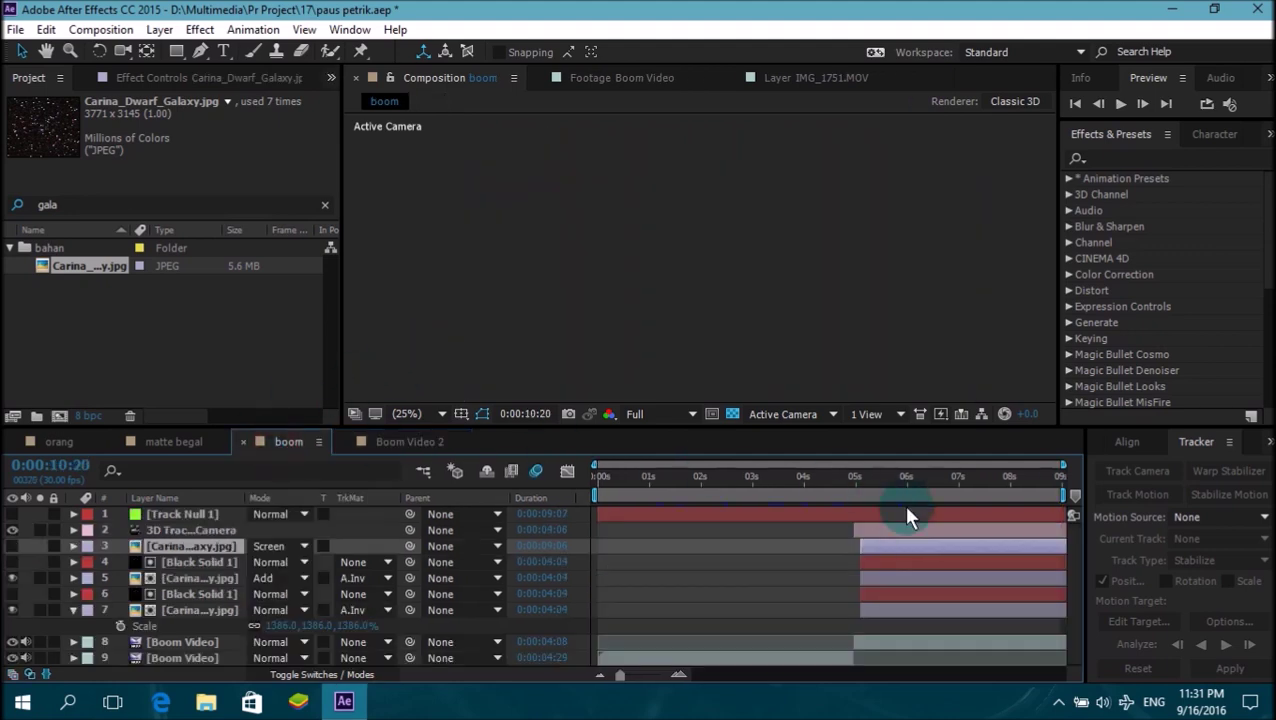
pyautogui.click(1022, 477)
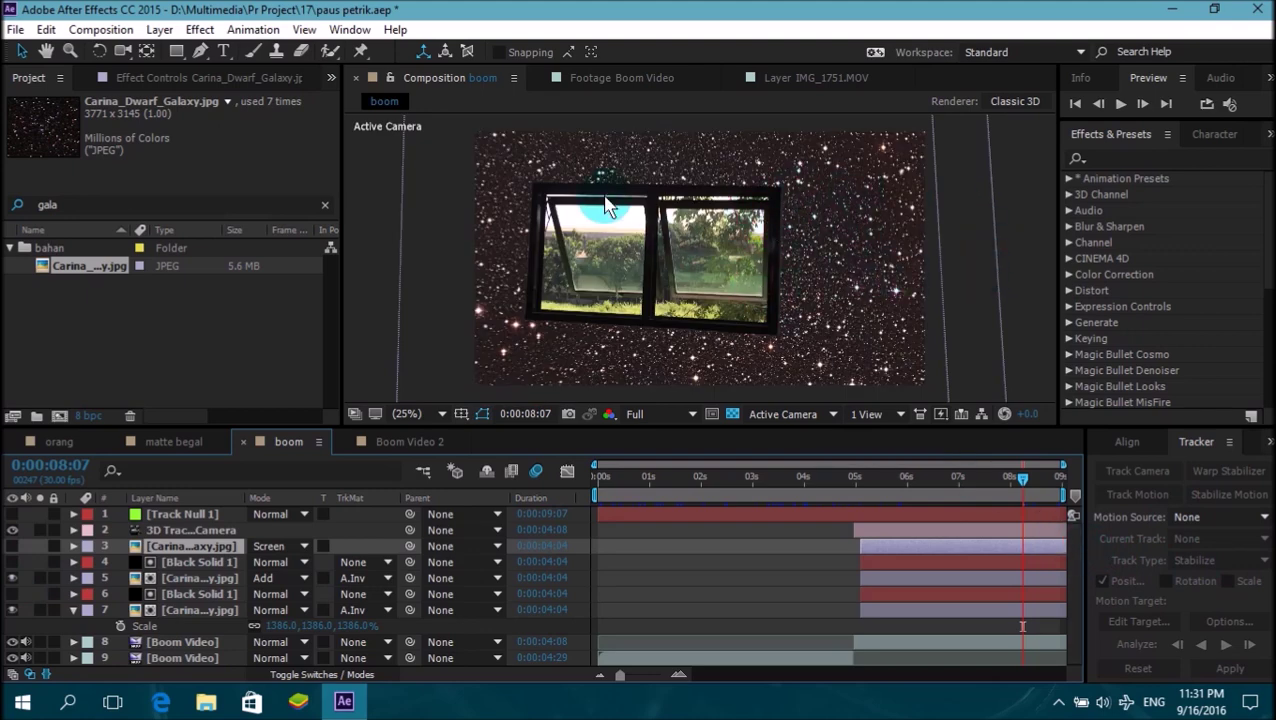
pyautogui.click(385, 443)
pyautogui.click(165, 514)
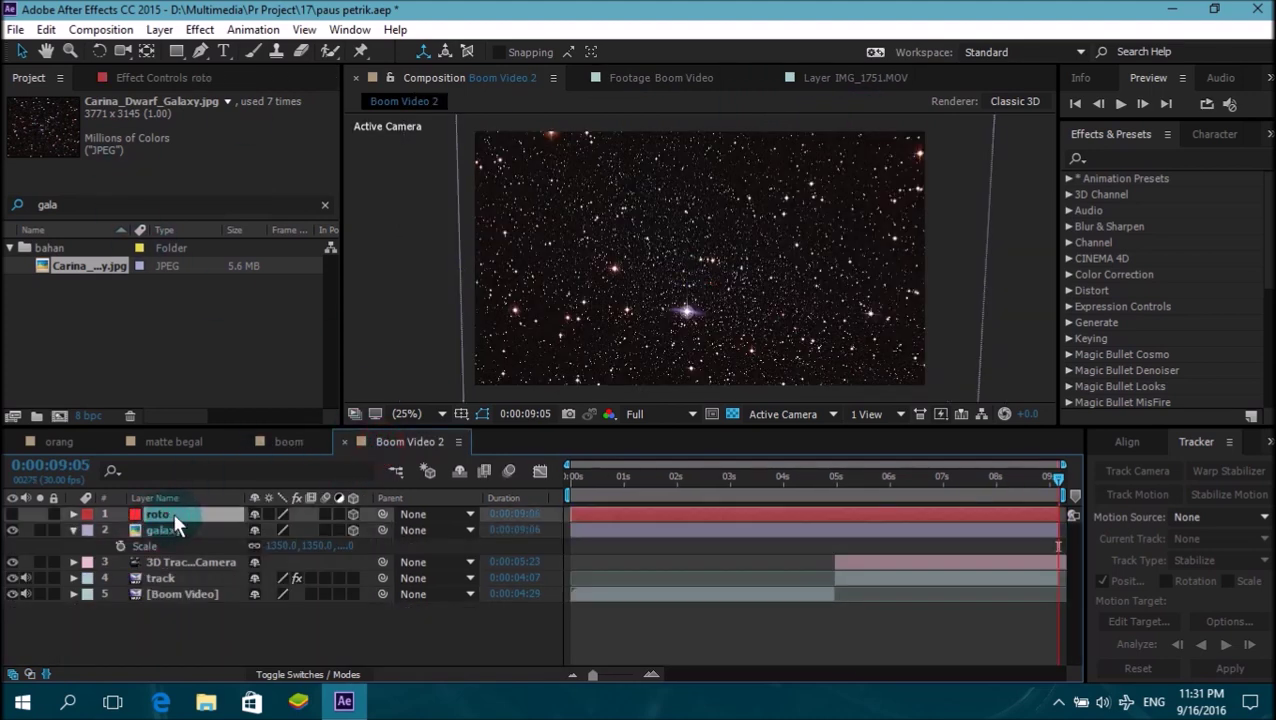
# - Duplicate the track layer and rename the copy as roto do
pyautogui.click(178, 580)
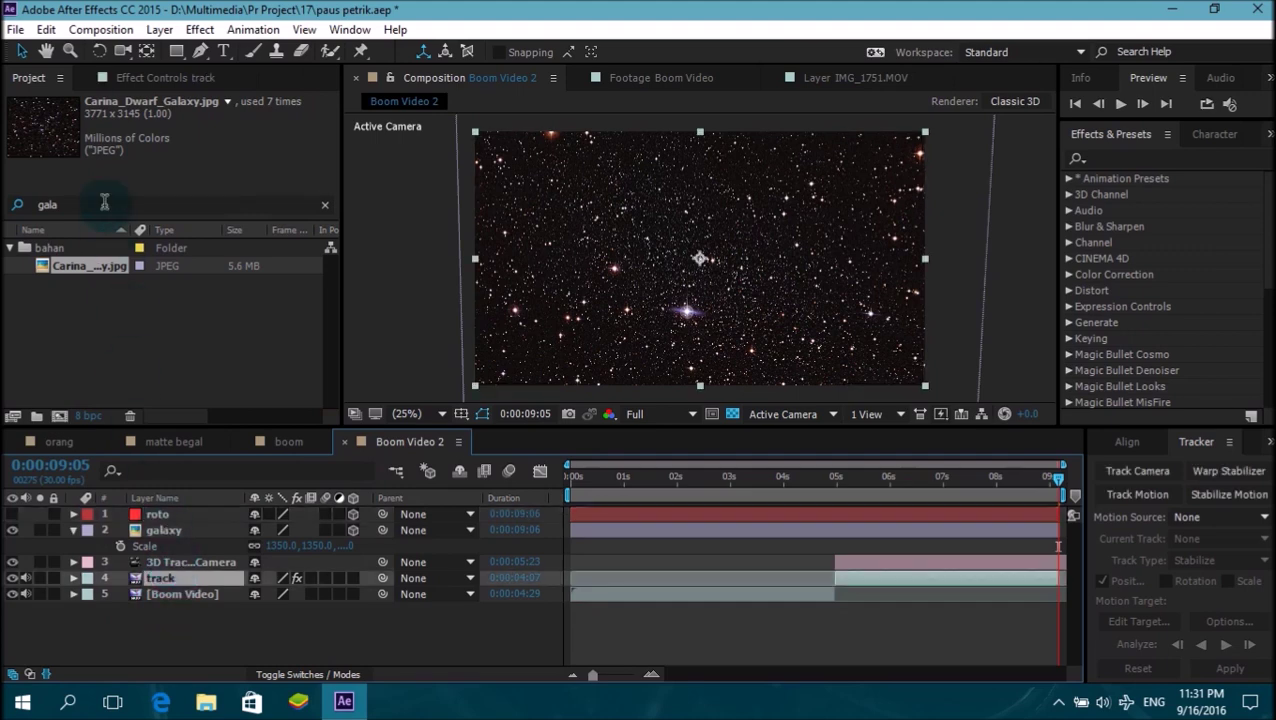
pyautogui.click(46, 29)
pyautogui.click(147, 272)
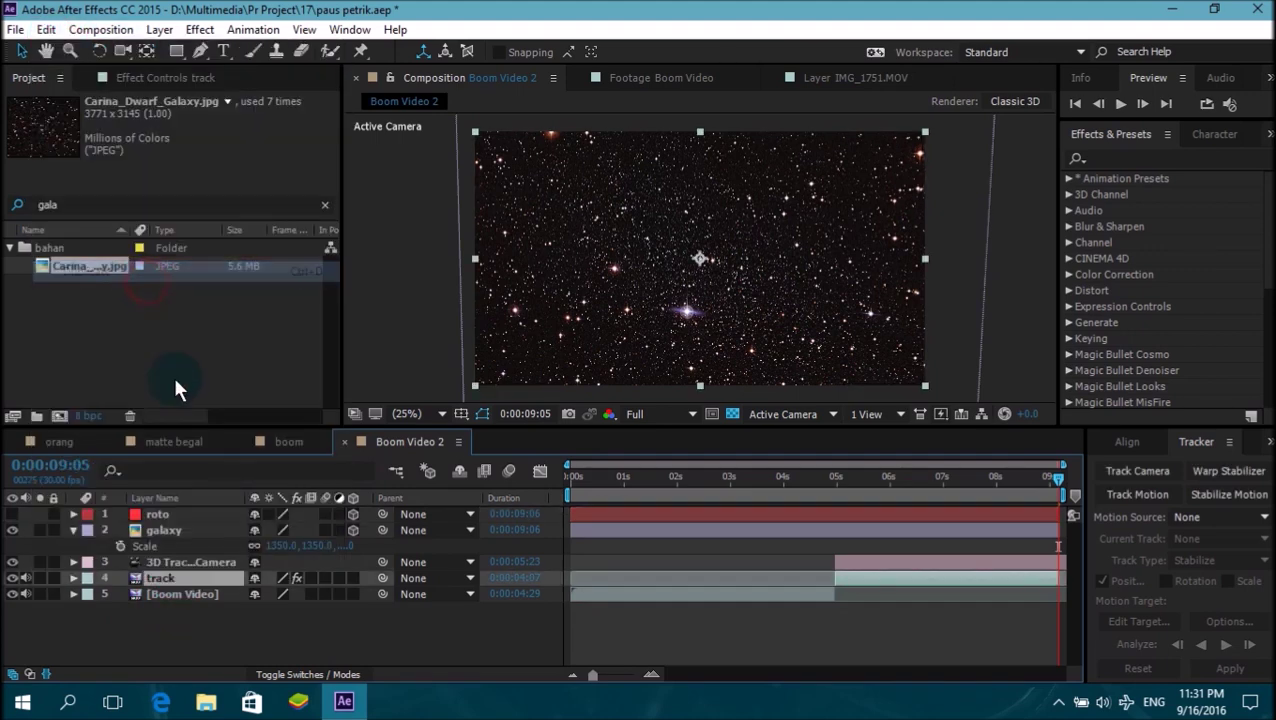
pyautogui.press('Return')
pyautogui.write('ro')
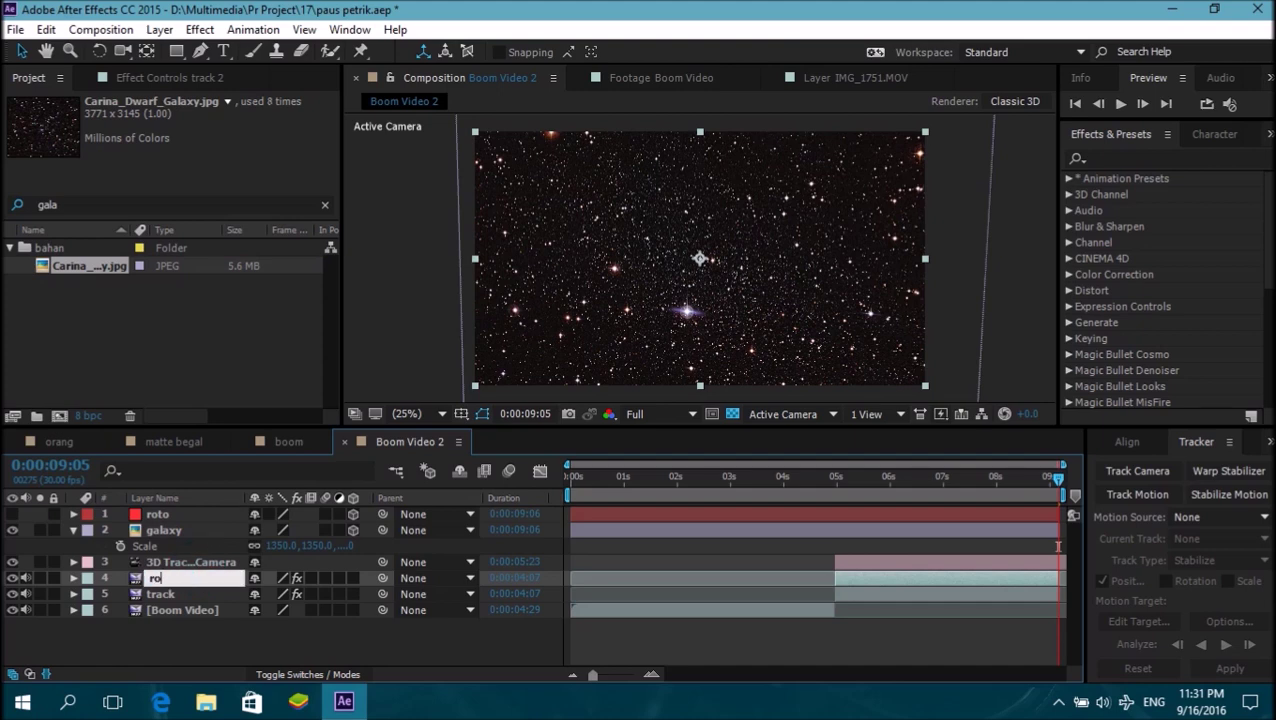
pyautogui.write('to do')
pyautogui.moveTo(150, 578); pyautogui.dragTo(195, 580)
# - Move the roto layer directly above roto do, and hide both the galaxy and roto layers
pyautogui.click(150, 514)
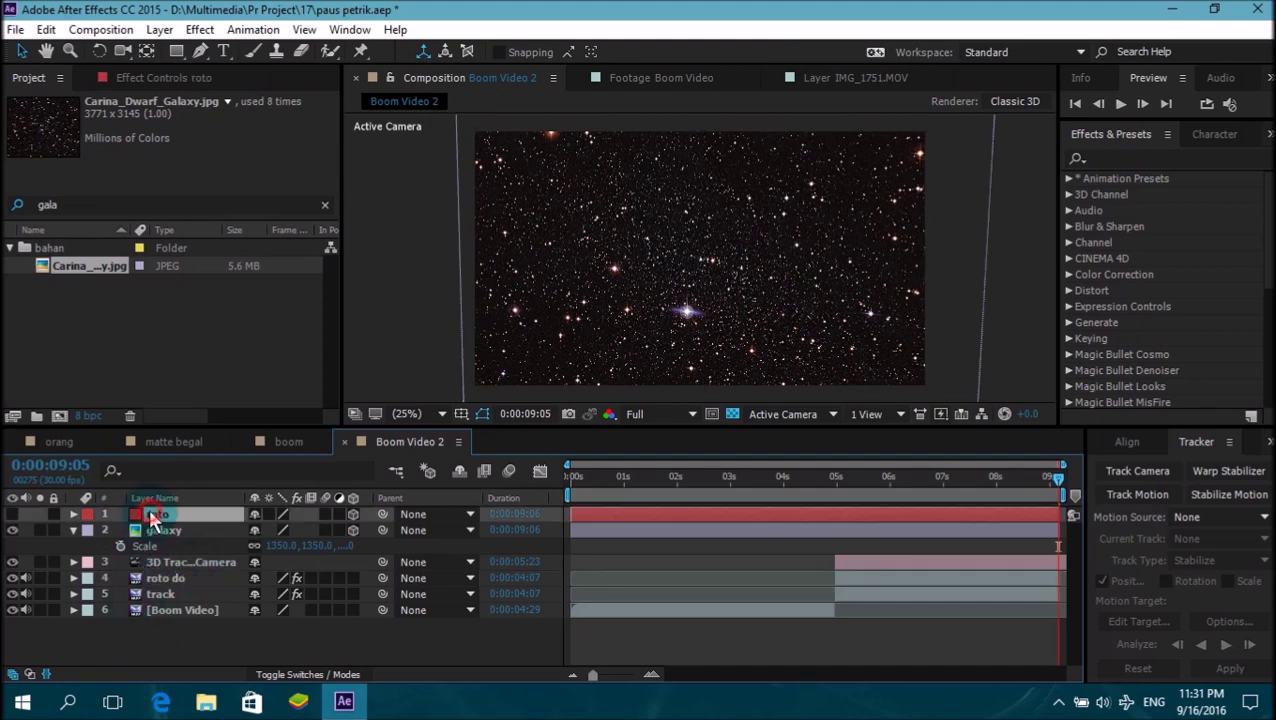
pyautogui.moveTo(162, 521); pyautogui.dragTo(161, 566)
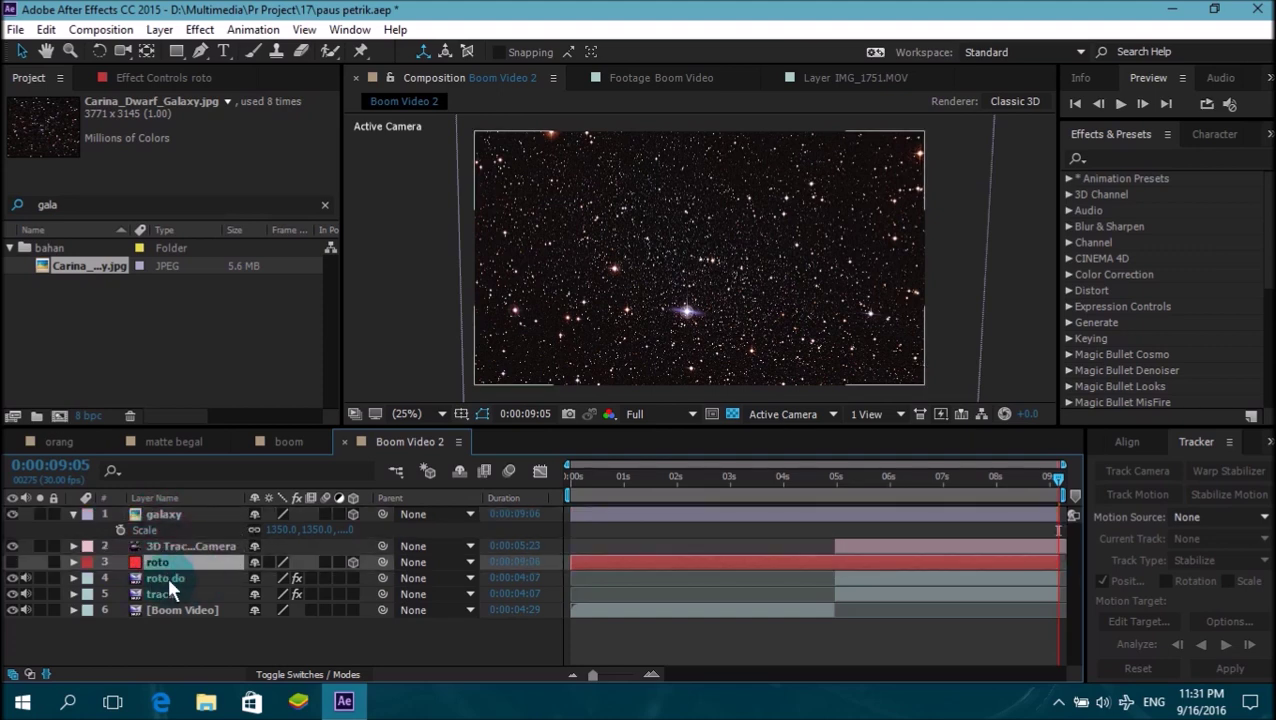
pyautogui.click(12, 562)
pyautogui.click(12, 562)
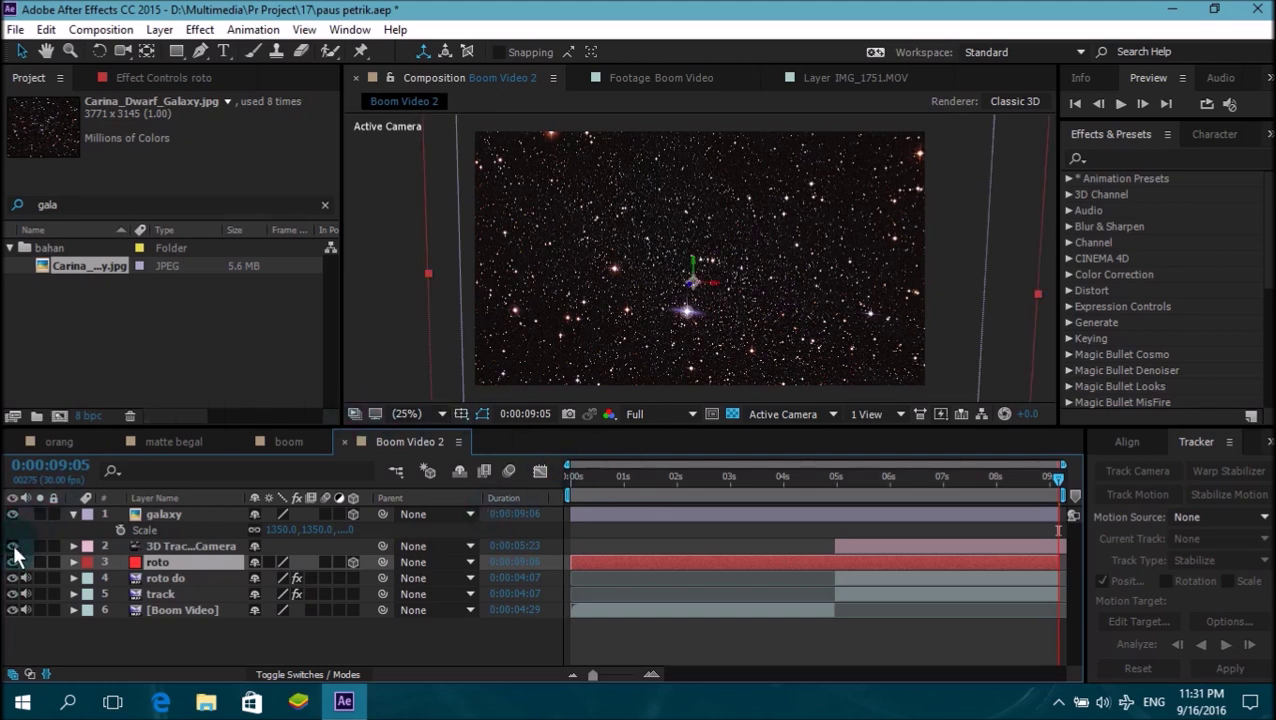
pyautogui.click(10, 516)
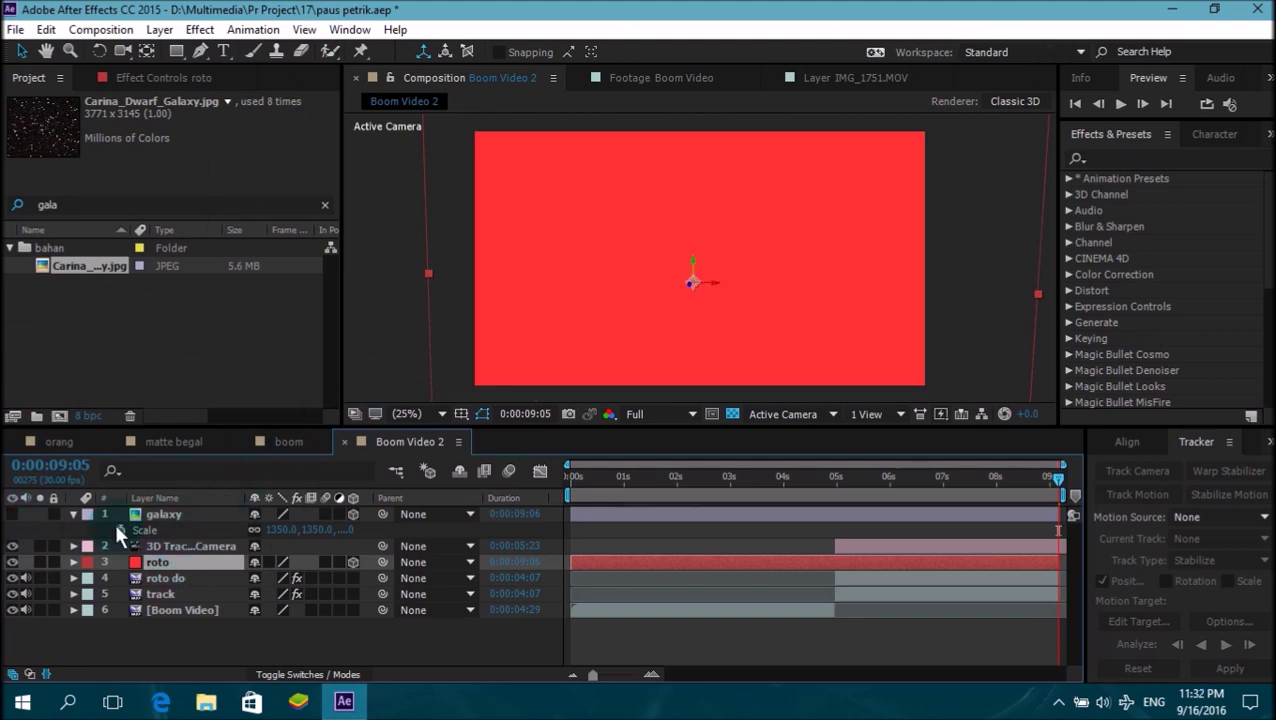
pyautogui.click(12, 563)
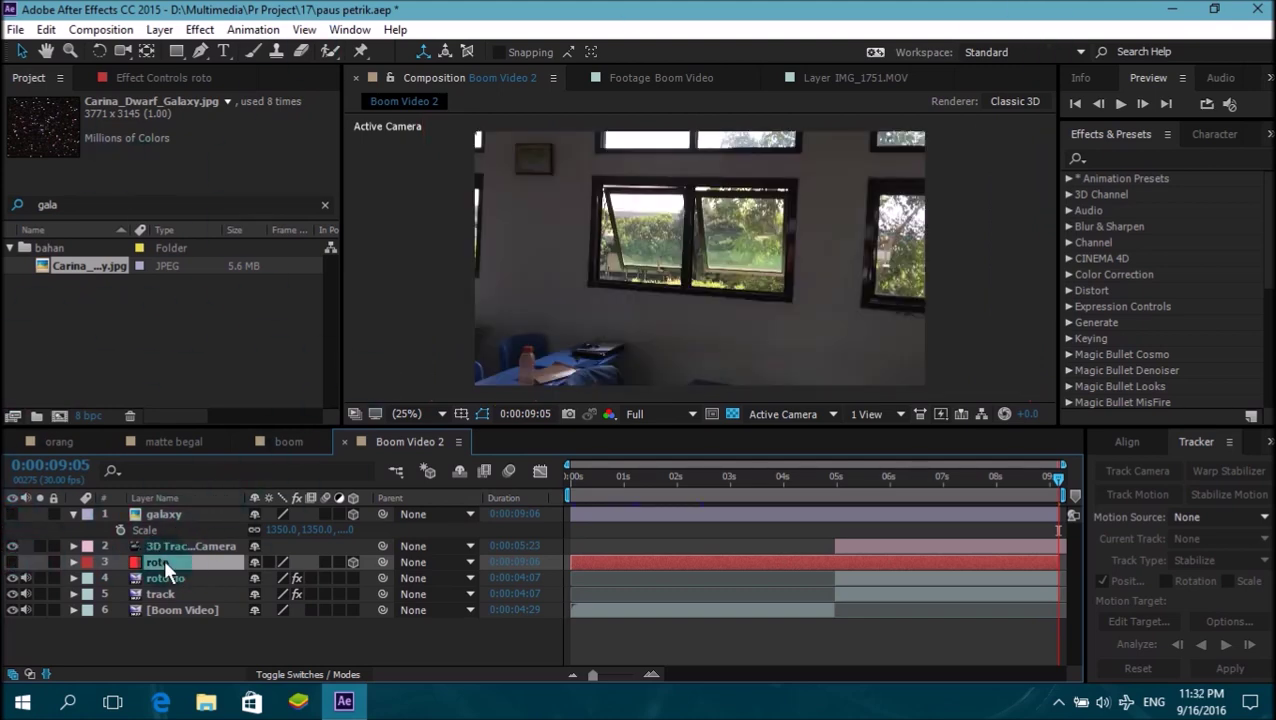
# - Draw a closed four-point Pen mask around the central window's outer frame on the roto layer, and make the layer visible
pyautogui.click(205, 50)
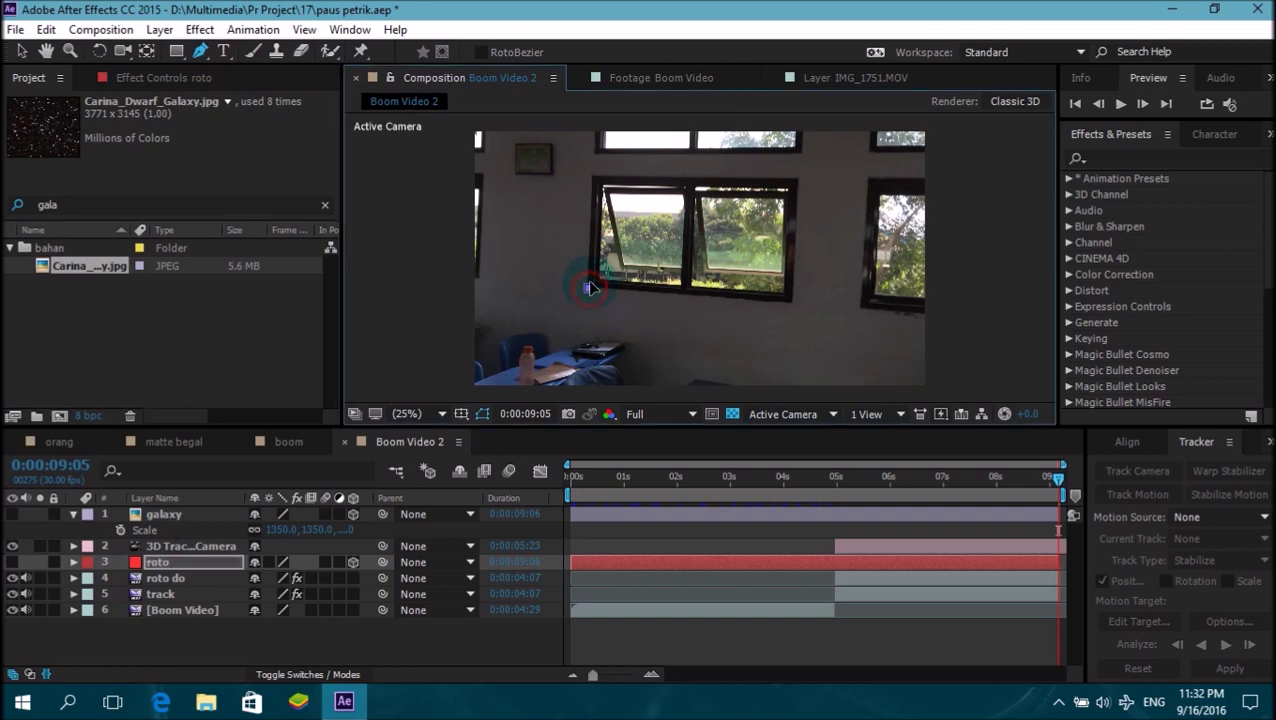
pyautogui.click(70, 51)
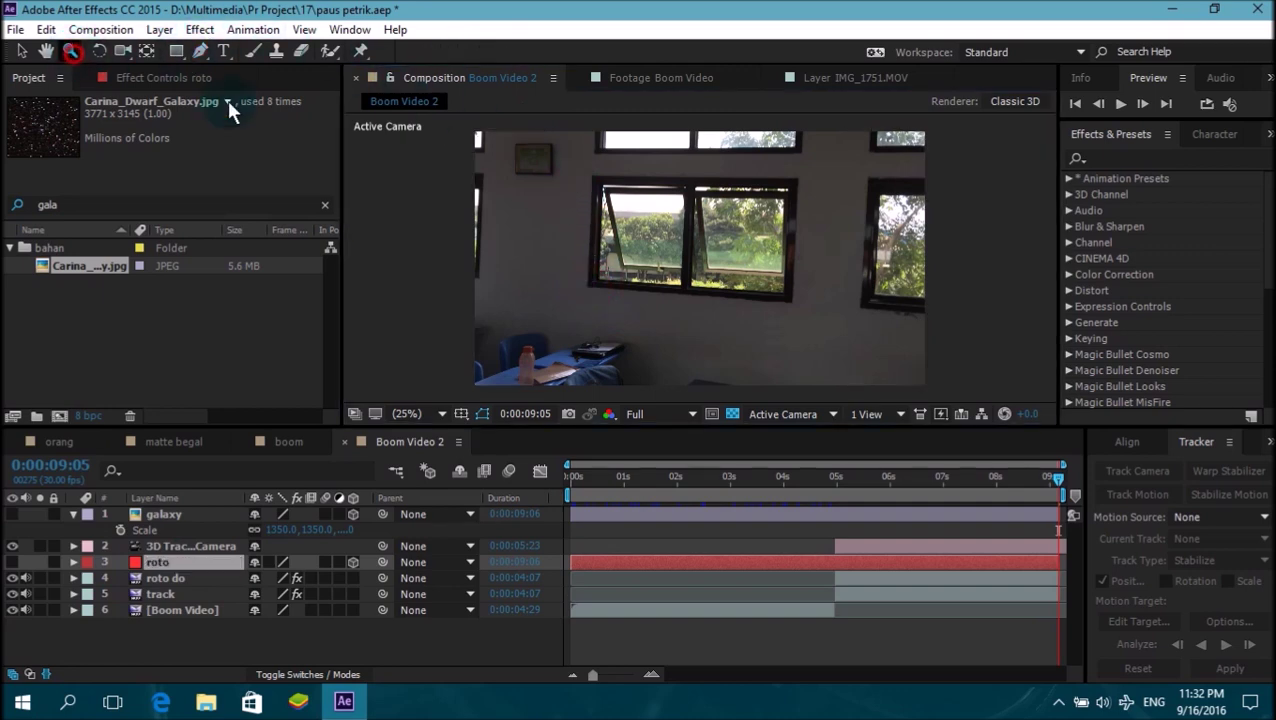
pyautogui.click(648, 235)
pyautogui.press('h')
pyautogui.moveTo(741, 268); pyautogui.dragTo(691, 294)
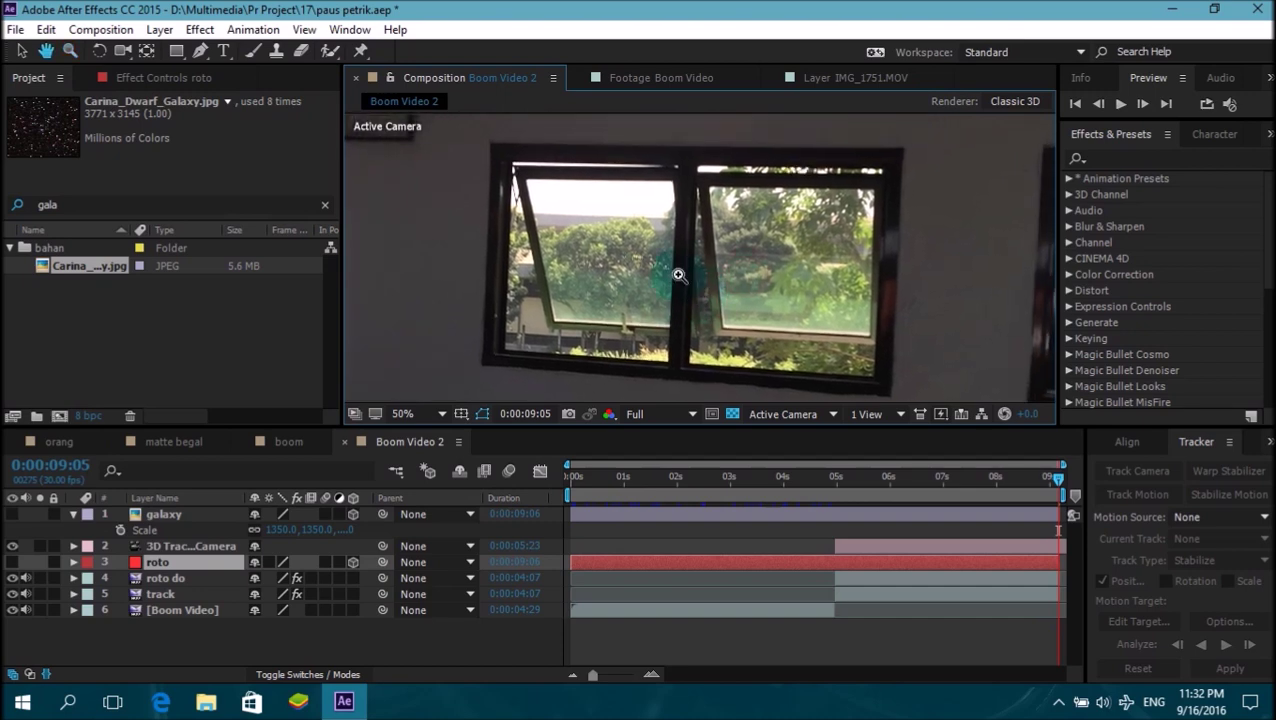
pyautogui.click(197, 51)
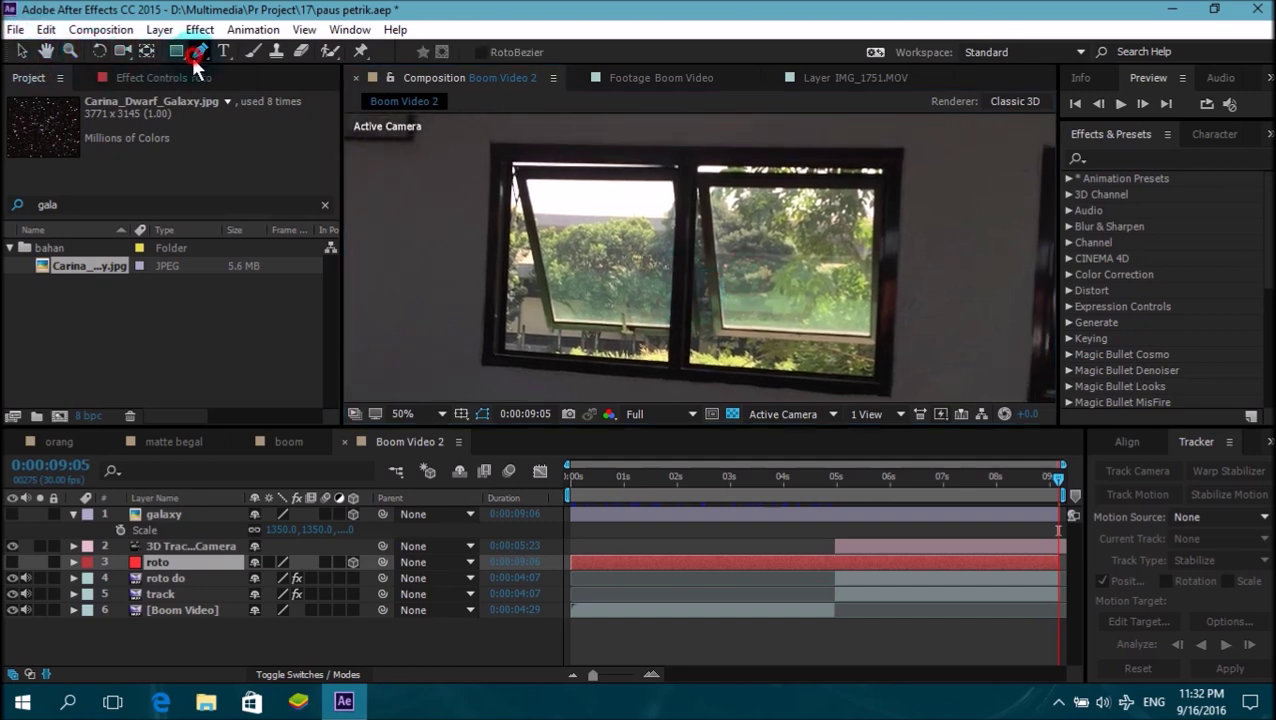
pyautogui.click(481, 368)
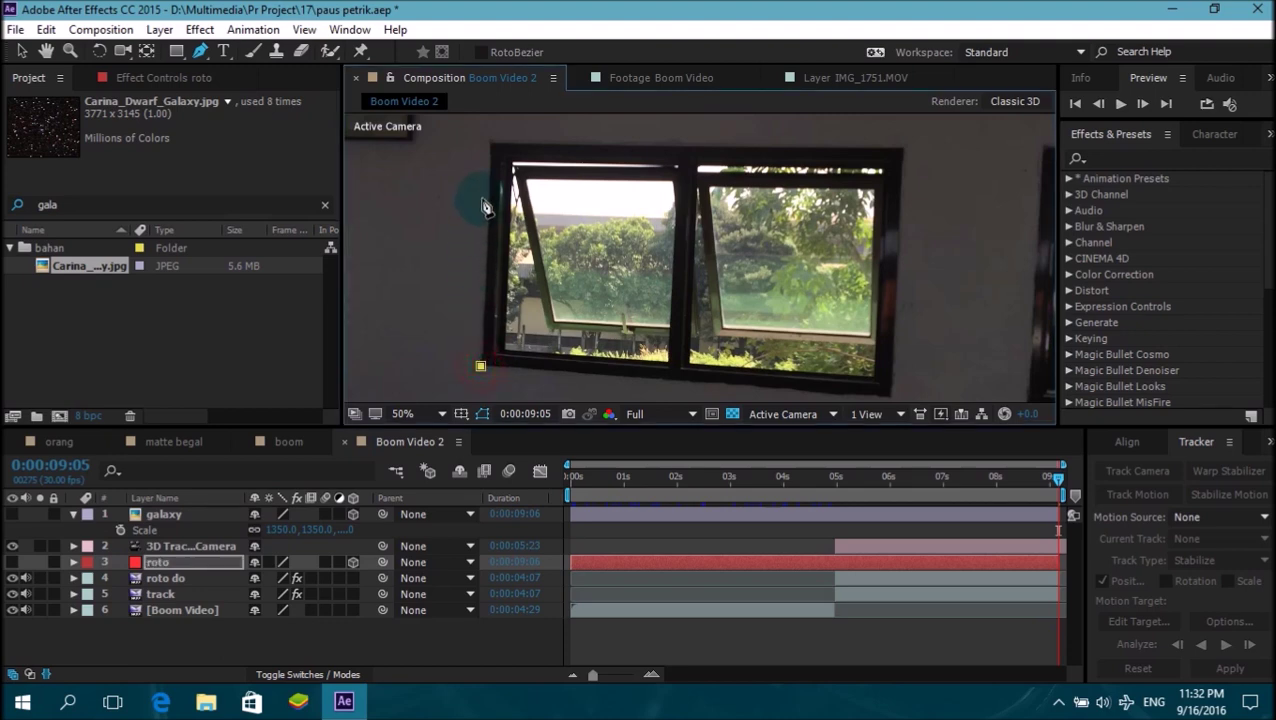
pyautogui.click(493, 146)
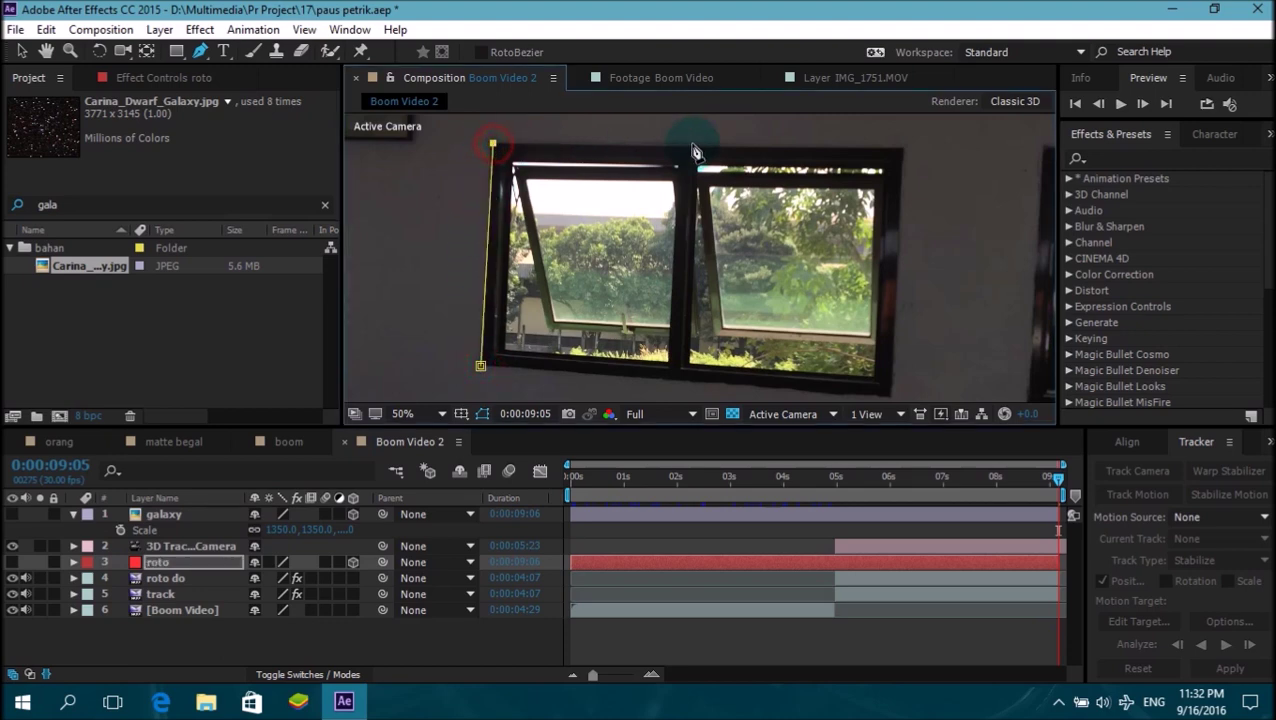
pyautogui.click(902, 151)
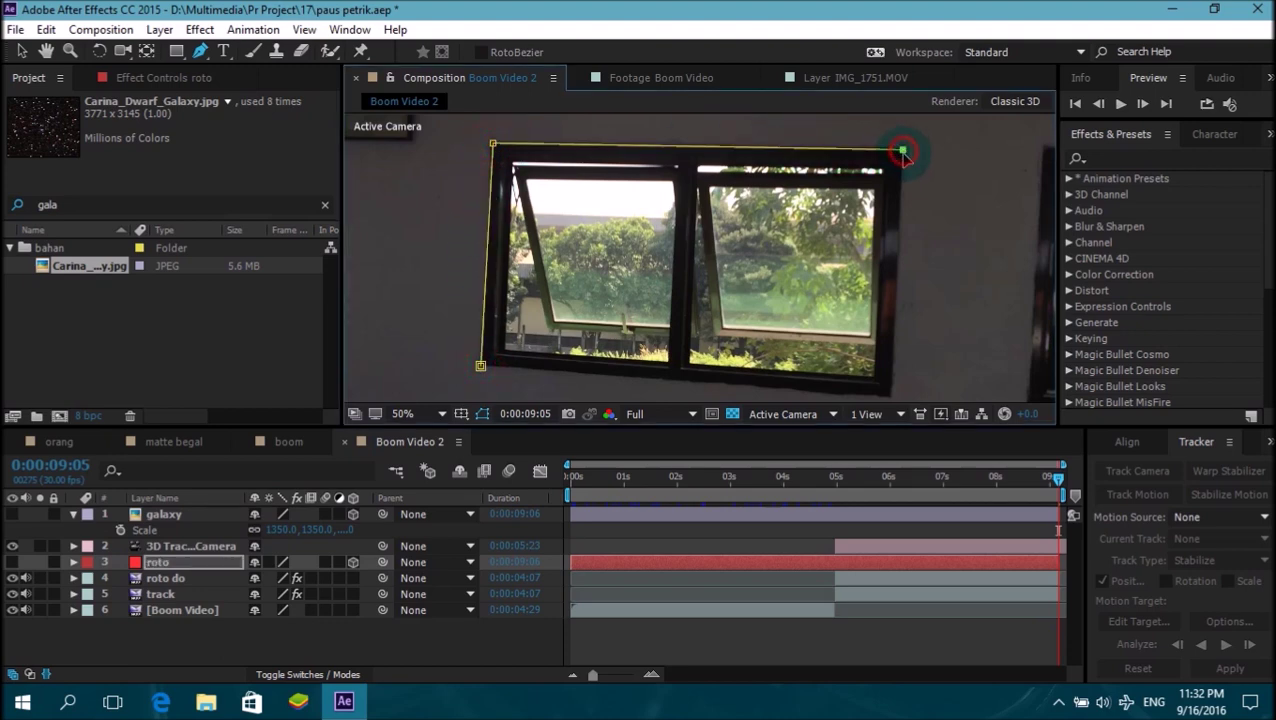
pyautogui.click(894, 398)
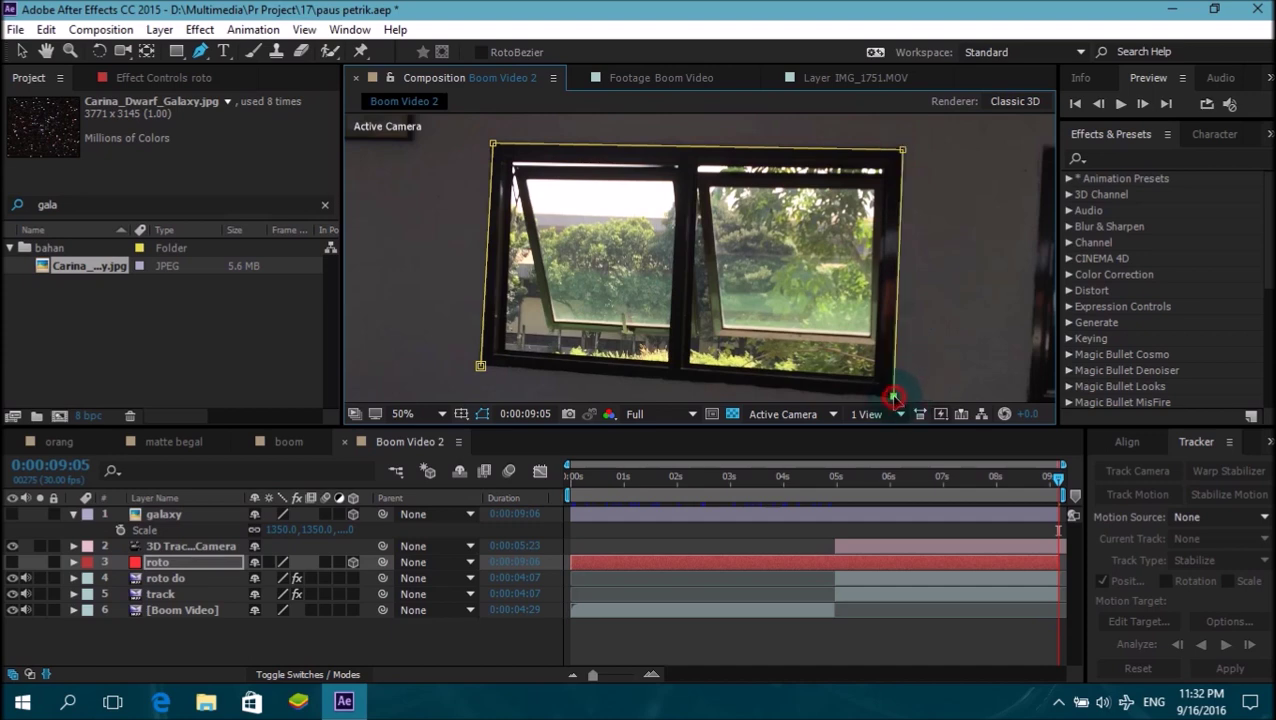
pyautogui.click(481, 368)
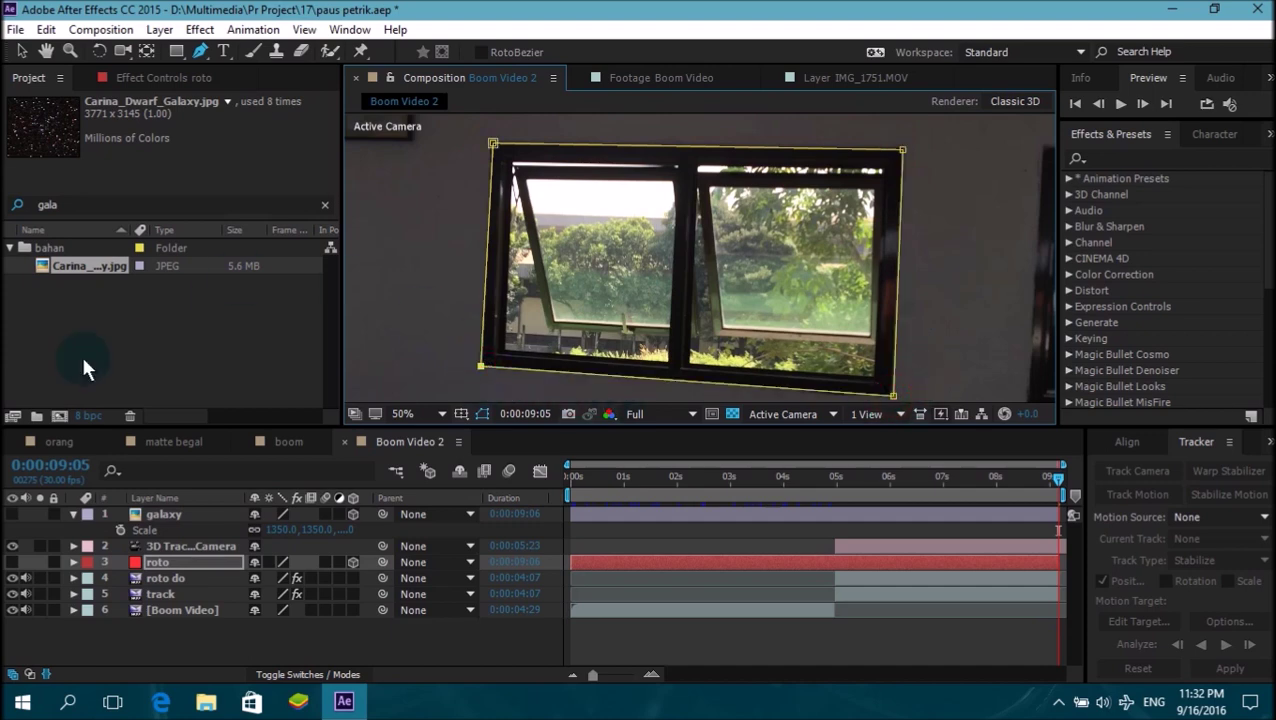
pyautogui.click(13, 562)
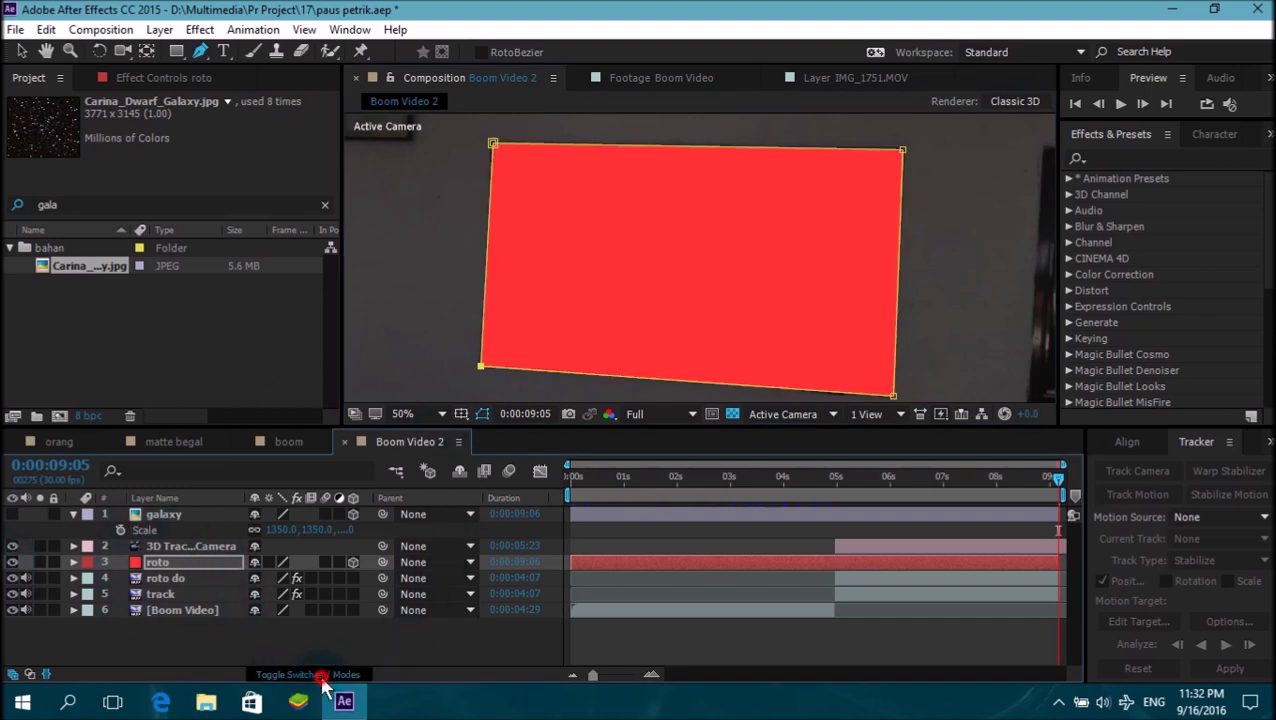
# - Display the layer modes and track matte settings, and set roto do's track matte to Alpha Inverted Matte "roto"
pyautogui.click(274, 676)
pyautogui.click(362, 577)
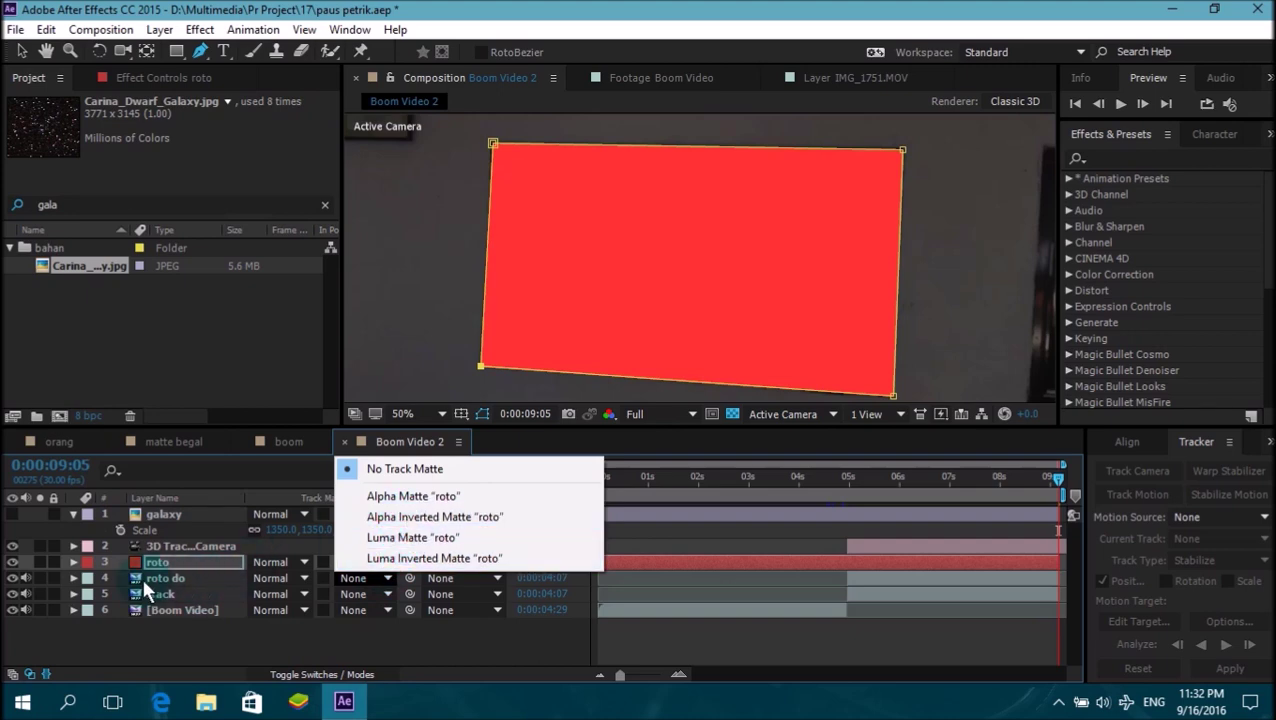
pyautogui.click(372, 645)
pyautogui.click(305, 673)
pyautogui.click(305, 673)
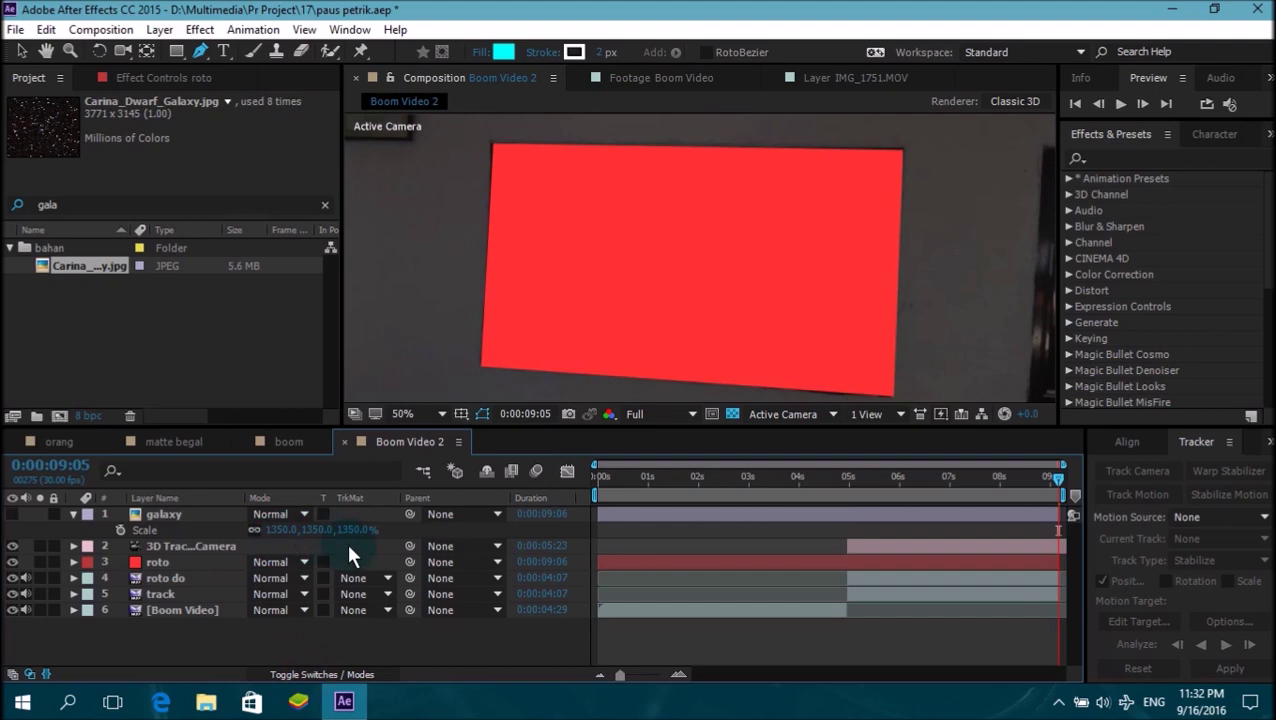
pyautogui.click(360, 582)
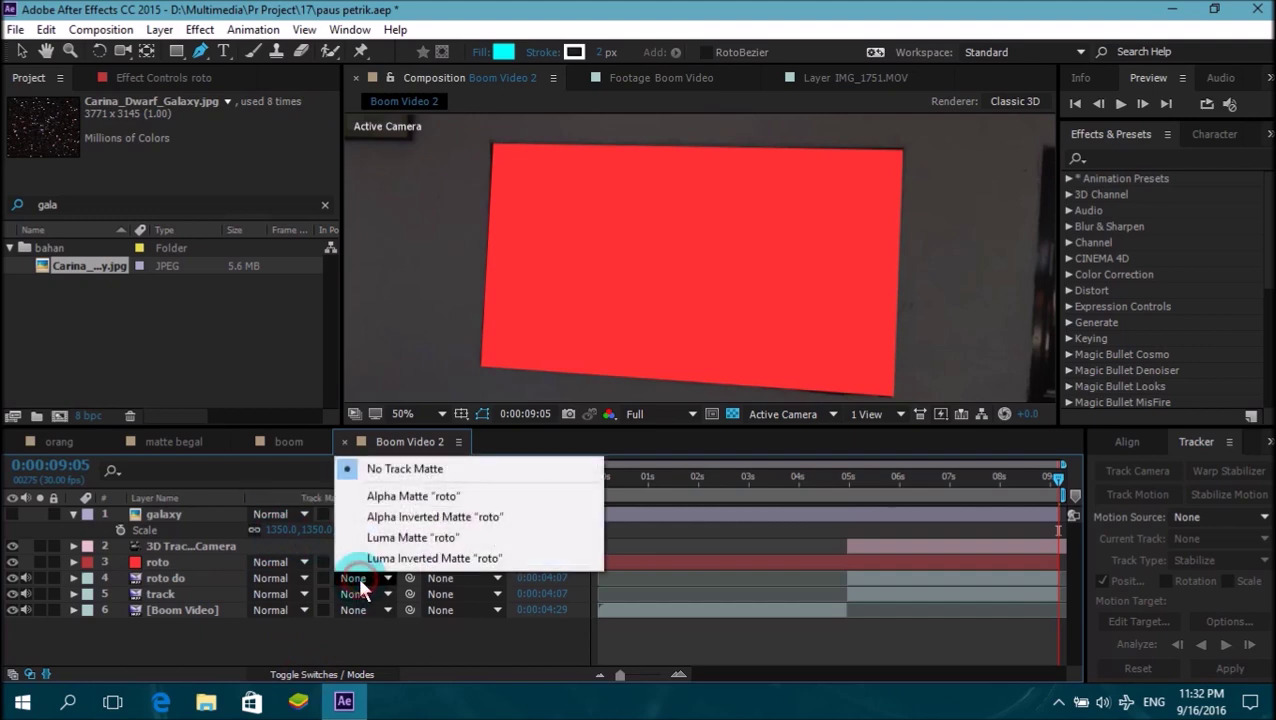
pyautogui.click(428, 519)
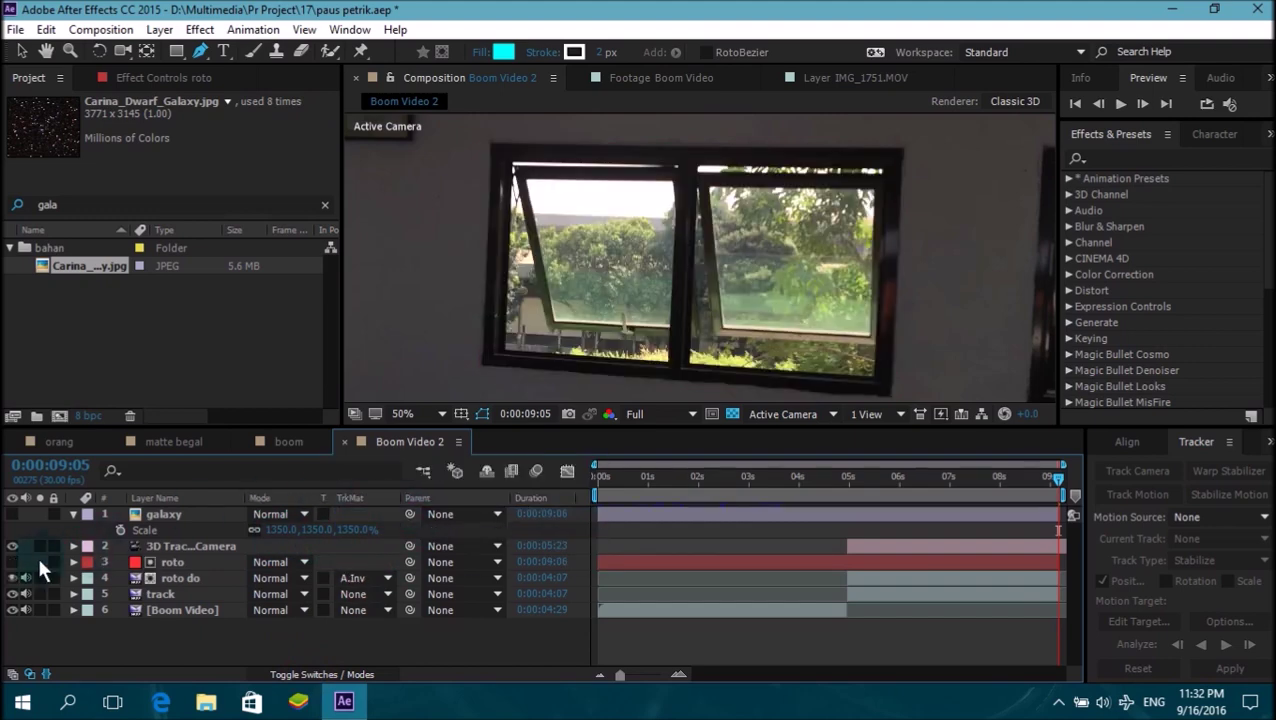
# - Make the galaxy layer visible and move it between the roto do and track layers
pyautogui.click(12, 514)
pyautogui.moveTo(188, 514); pyautogui.dragTo(188, 598)
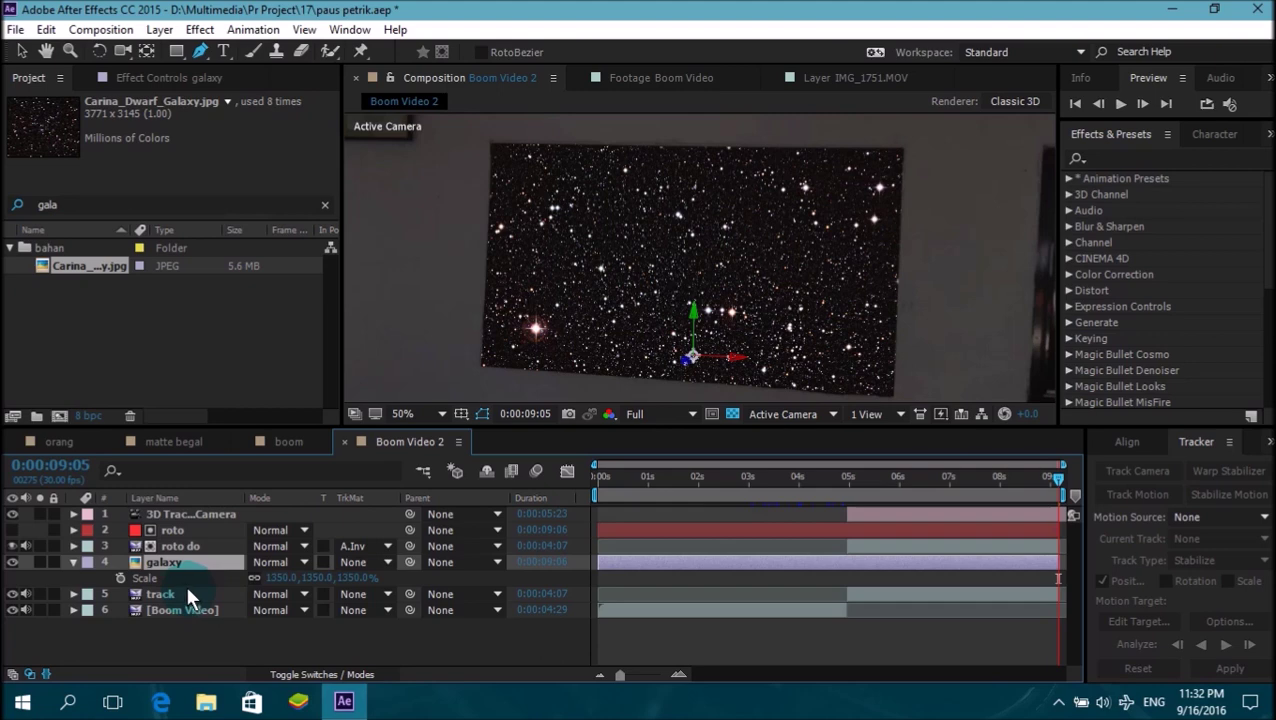
# - Change roto do's track matte to Alpha Matte "roto" so that only the window area is kept over the galaxy
pyautogui.click(358, 546)
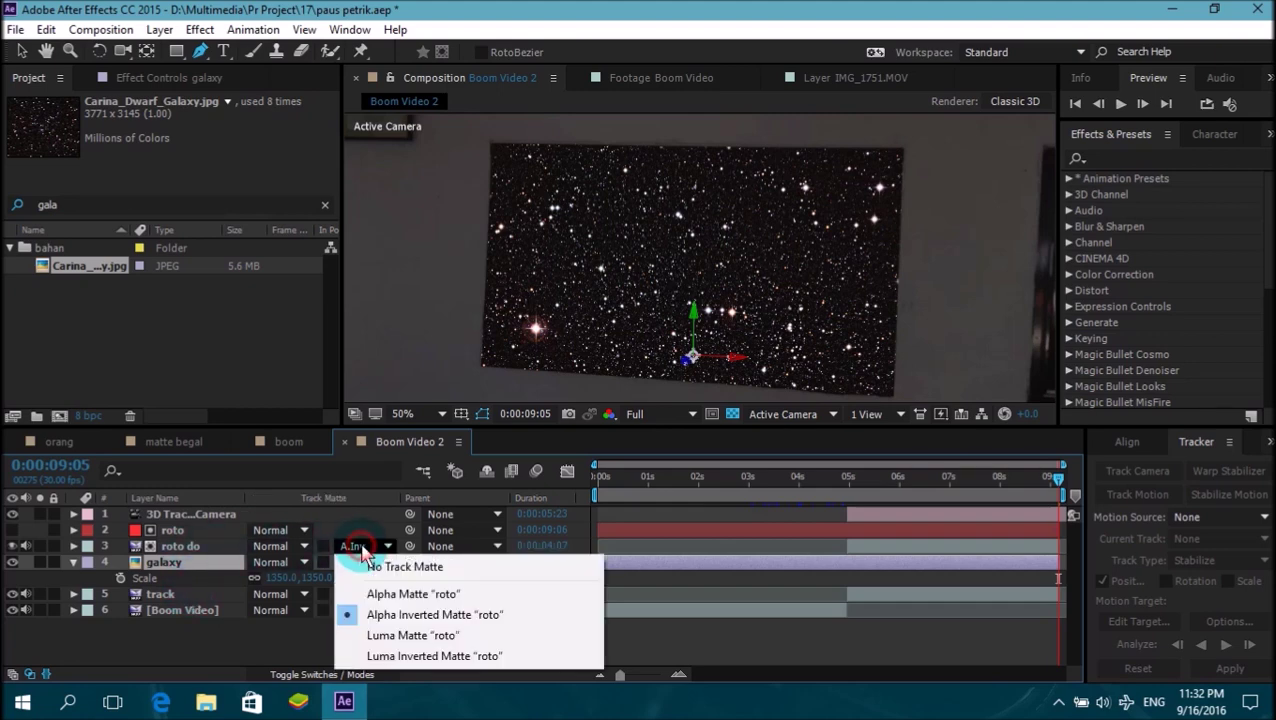
pyautogui.click(413, 594)
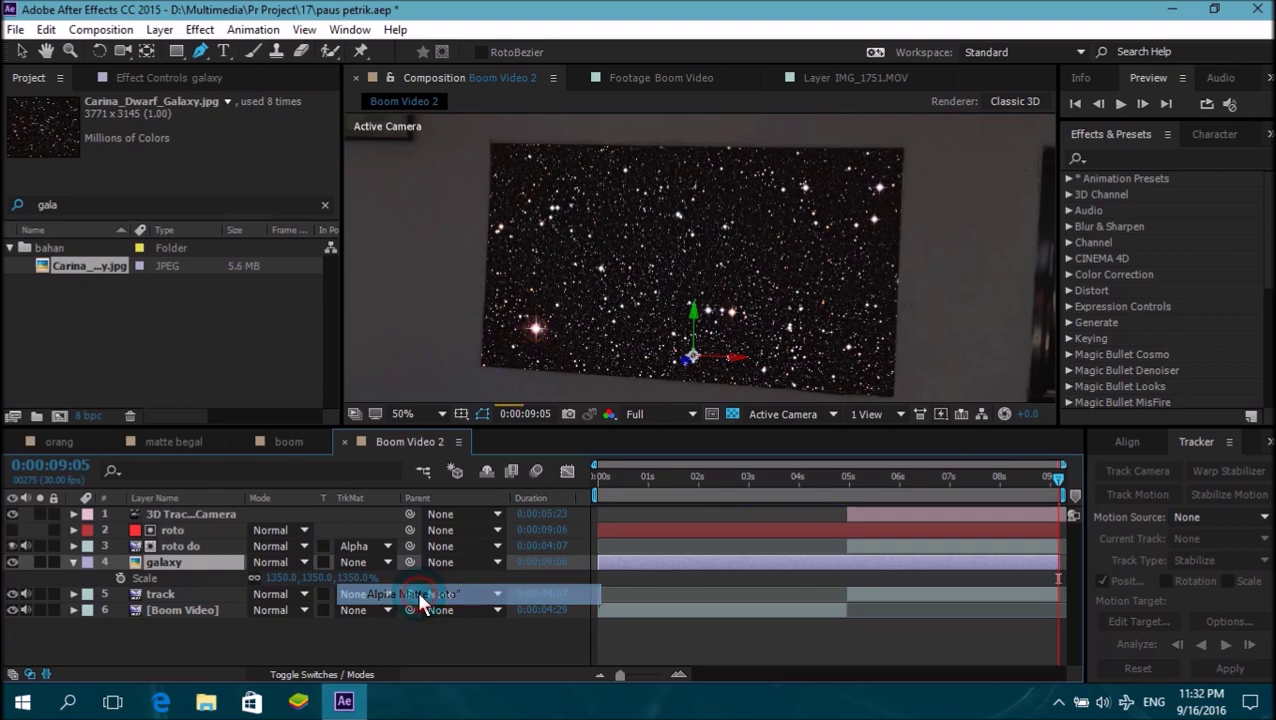
pyautogui.click(362, 546)
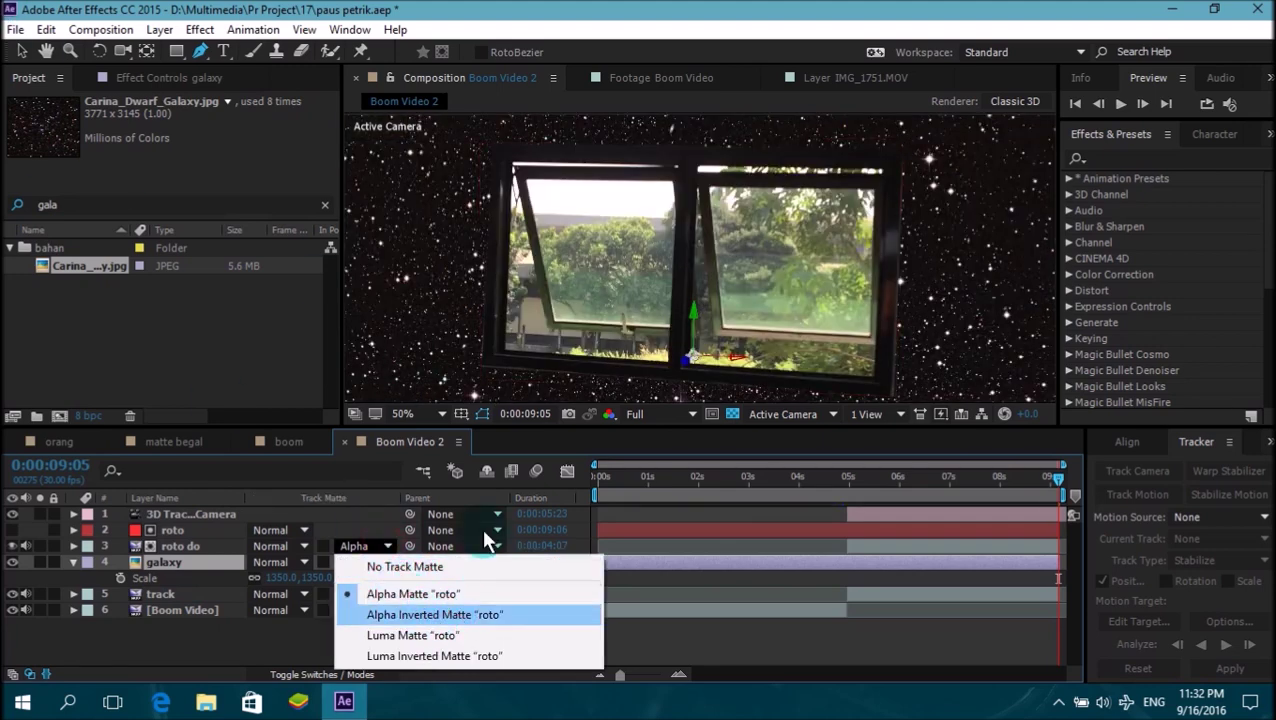
pyautogui.click(429, 411)
pyautogui.click(428, 163)
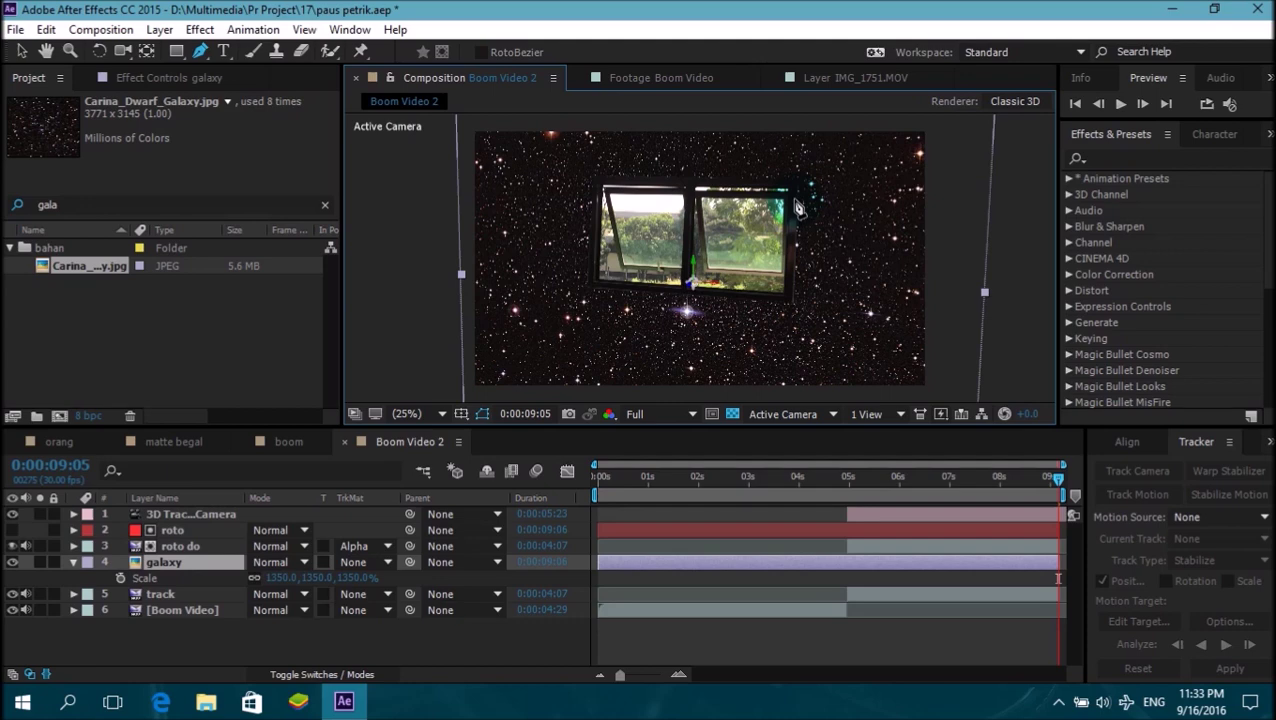
# - At 0:00:06:21, fit the roto mask's lower-right corner to the window frame and start keyframing its Mask Path
pyautogui.press('v')
pyautogui.click(870, 478)
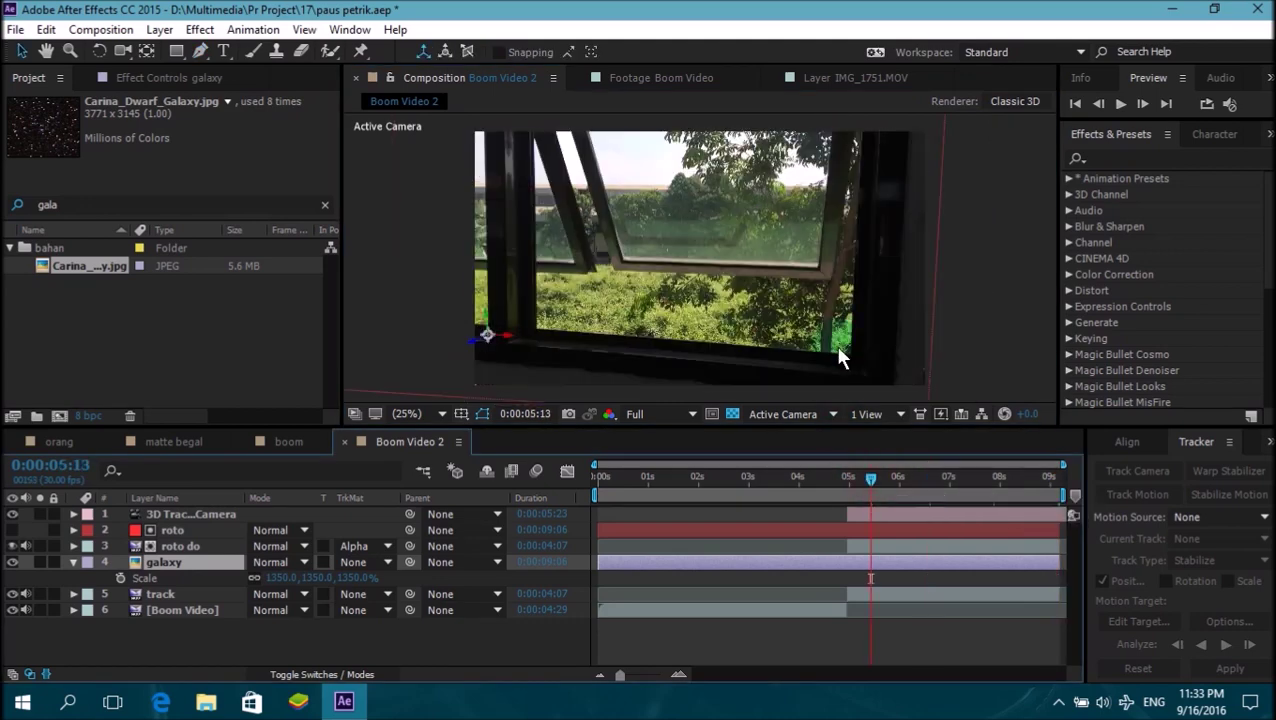
pyautogui.moveTo(907, 497); pyautogui.dragTo(934, 487)
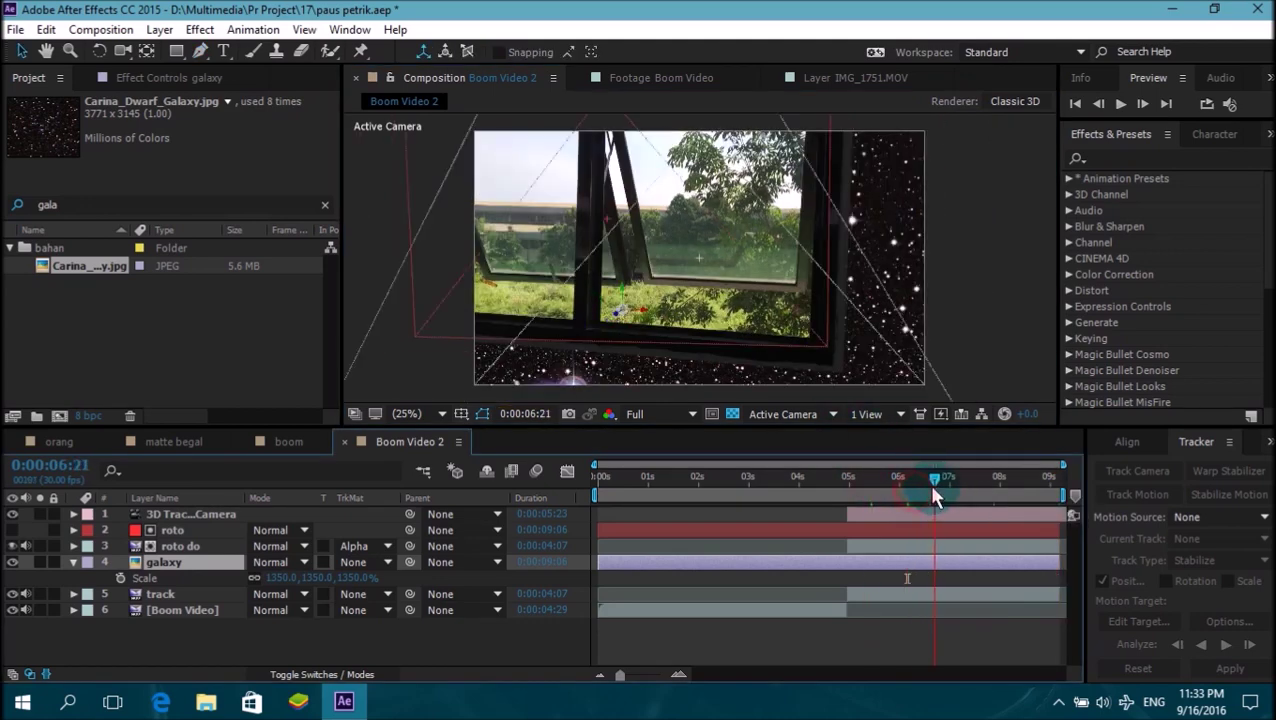
pyautogui.click(165, 530)
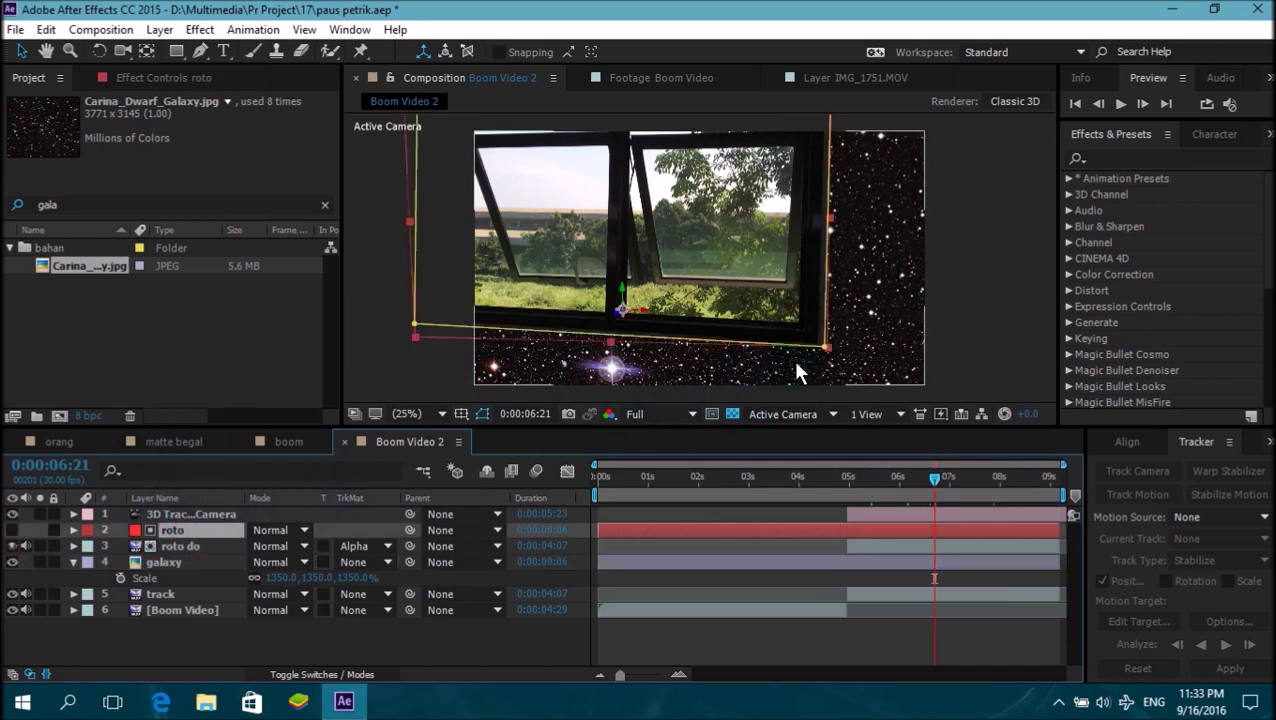
pyautogui.click(820, 348)
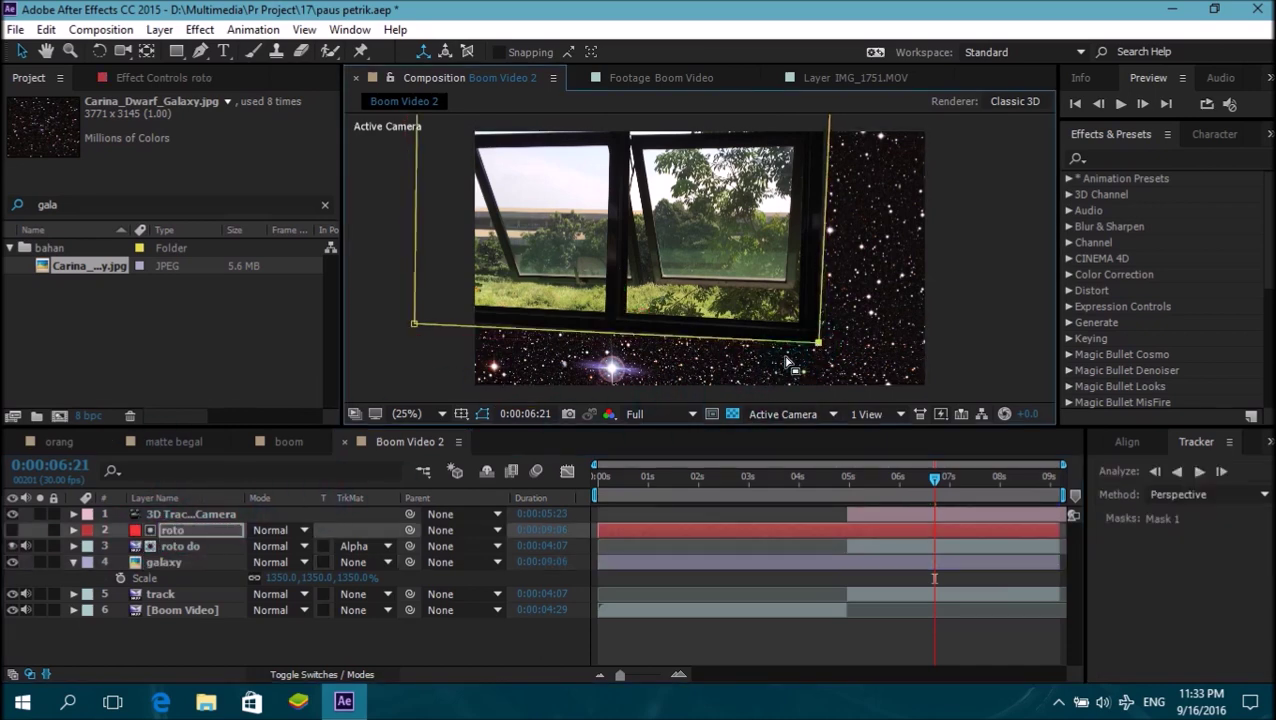
pyautogui.press('m')
pyautogui.click(139, 562)
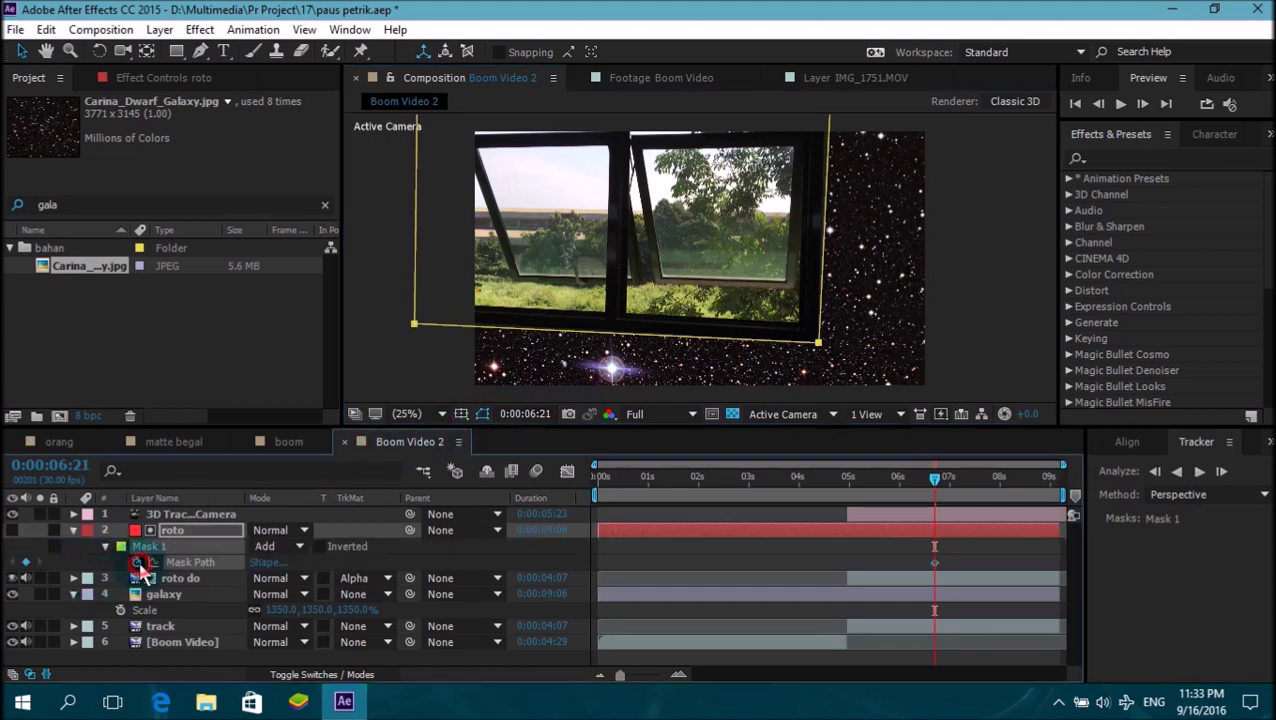
# - At 0:00:07:13, reshape the roto mask by fitting its corner points to the window's outer frame
pyautogui.click(902, 477)
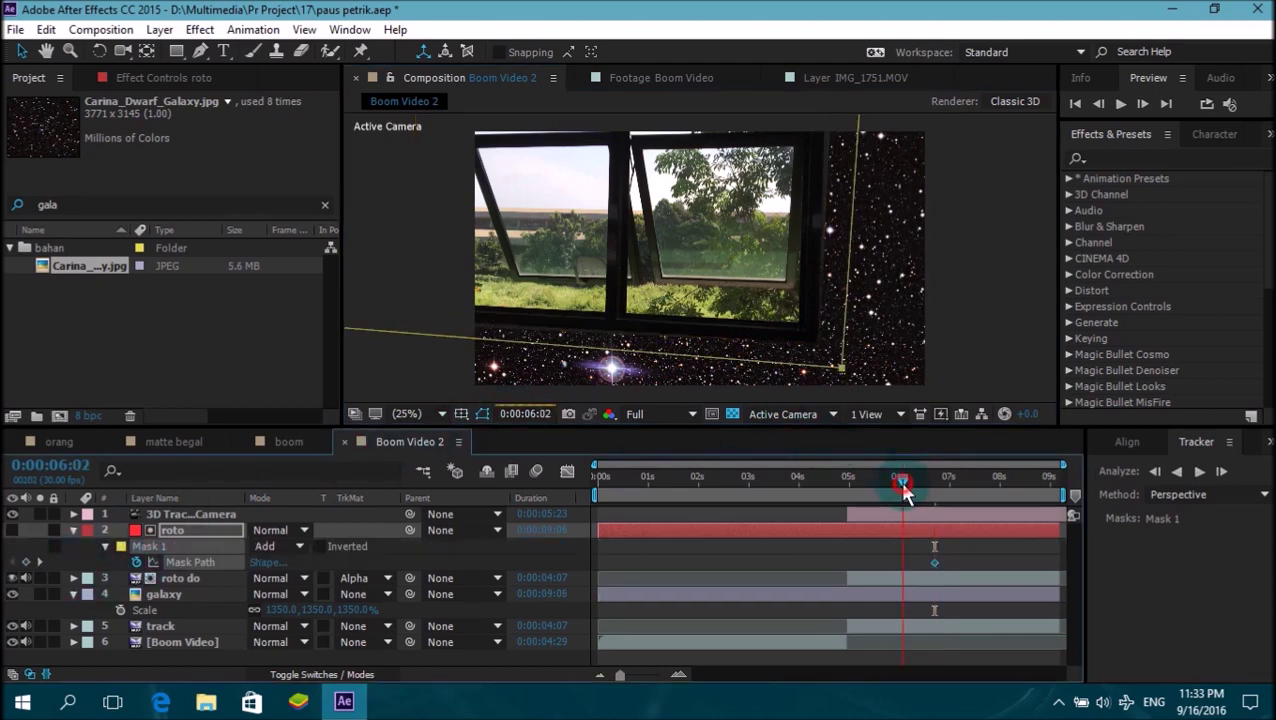
pyautogui.click(969, 479)
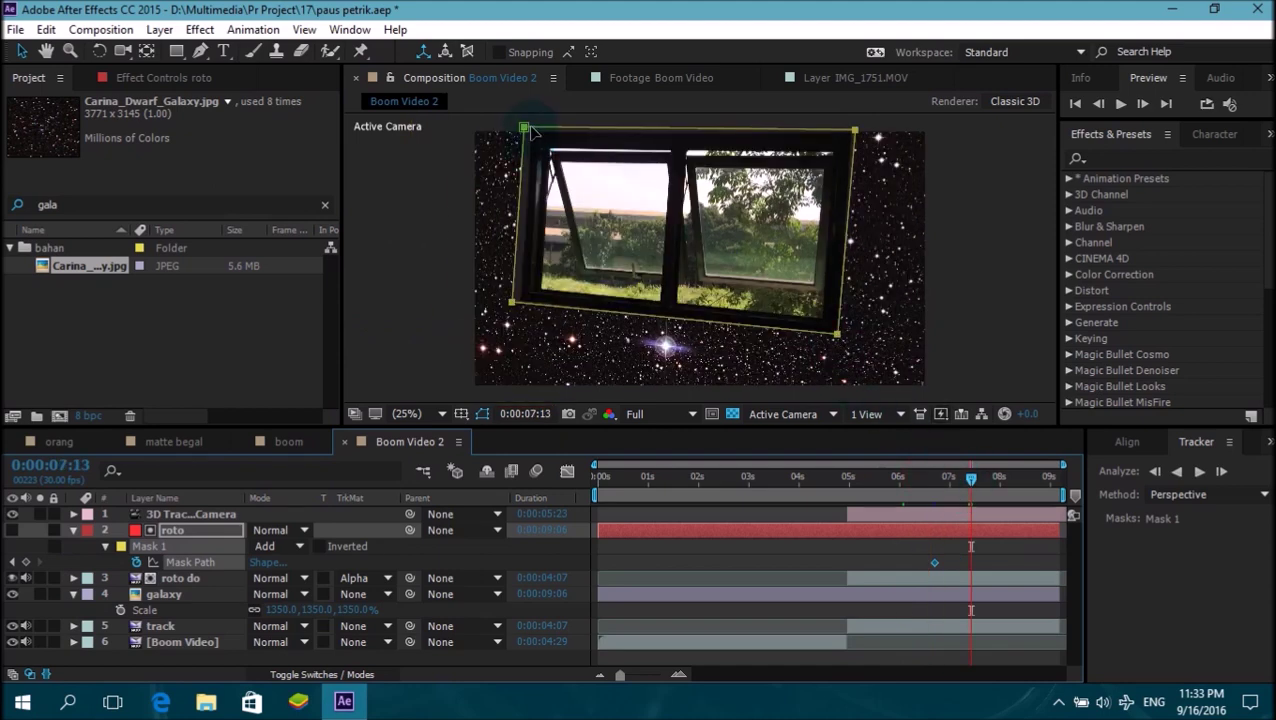
pyautogui.moveTo(523, 126); pyautogui.dragTo(535, 133)
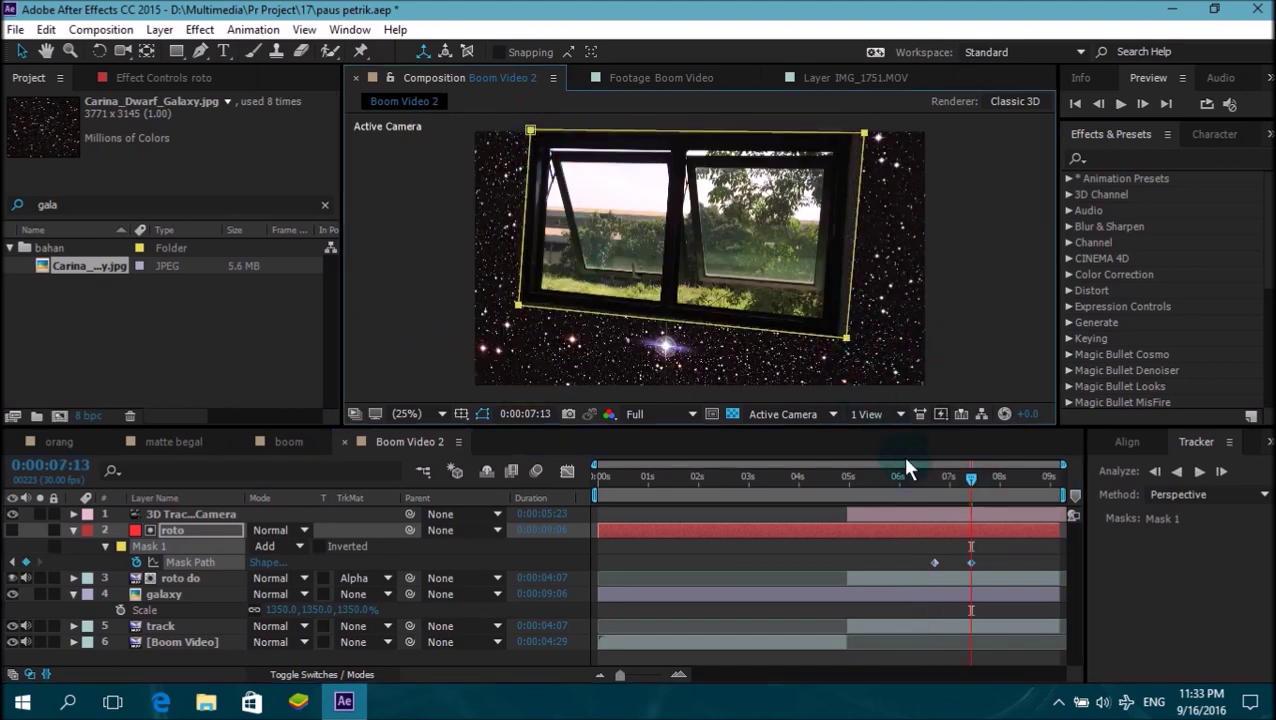
pyautogui.click(890, 526)
pyautogui.click(838, 331)
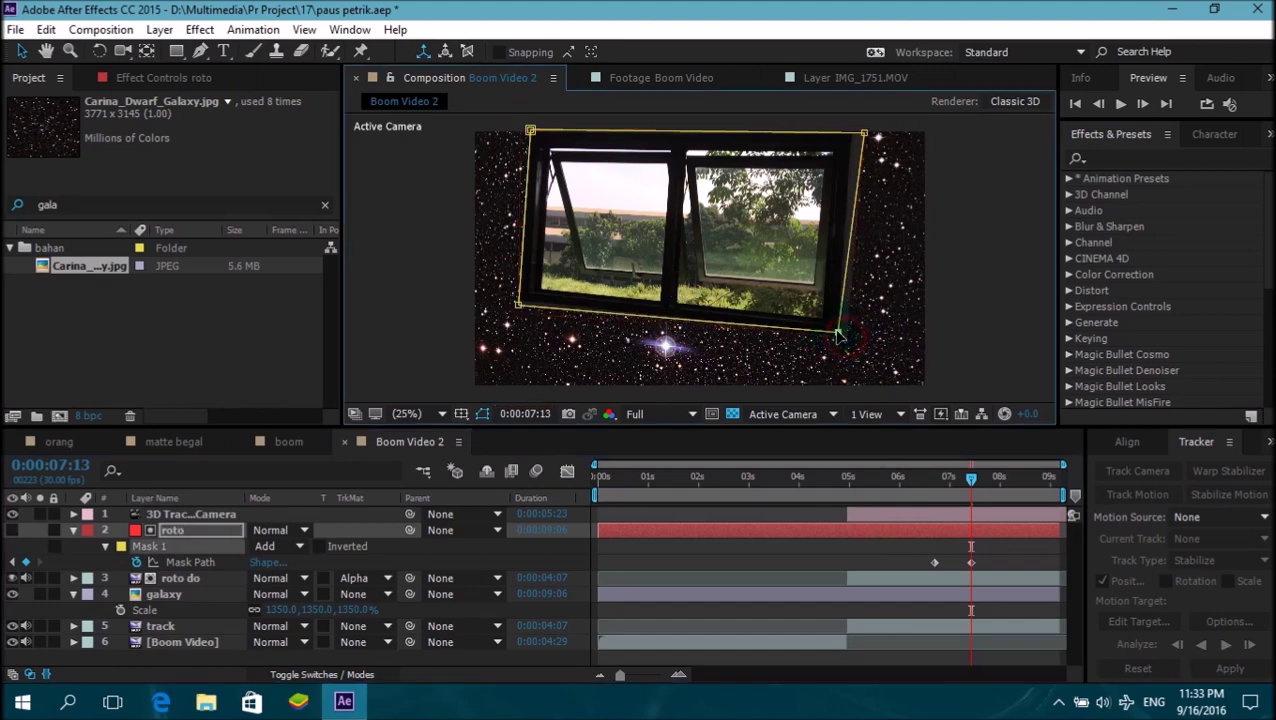
pyautogui.moveTo(865, 136); pyautogui.dragTo(856, 132)
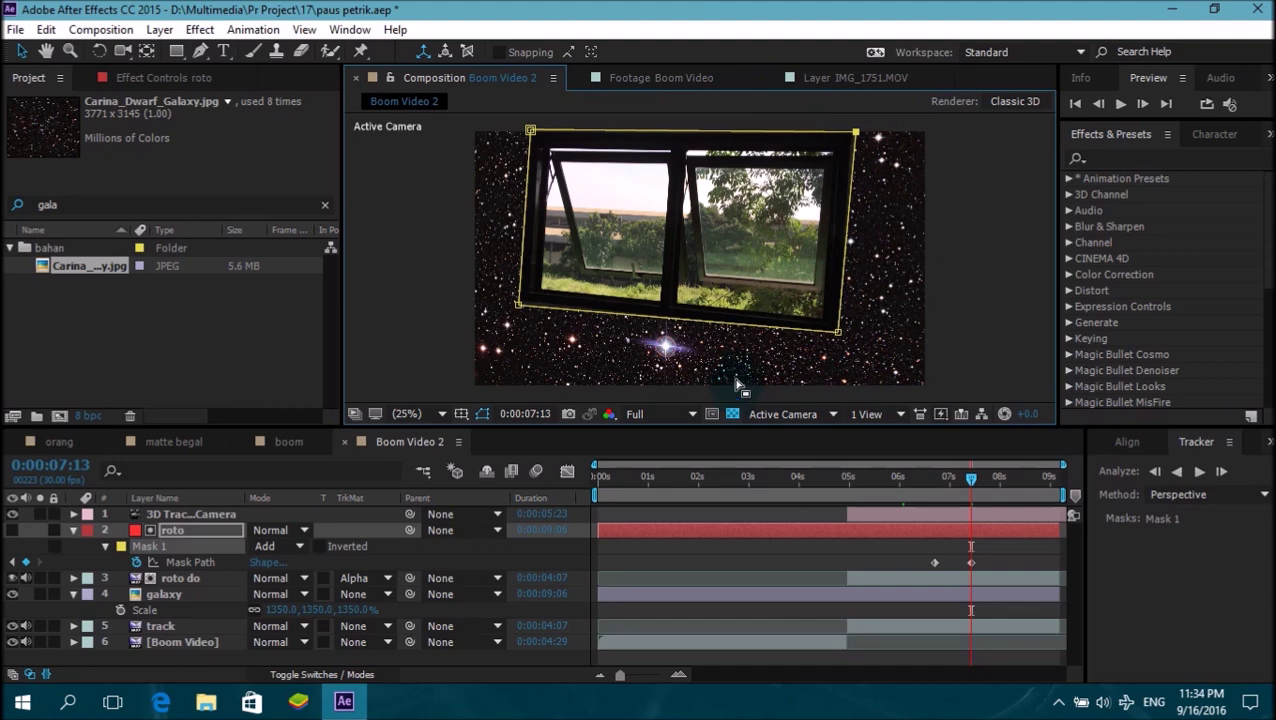
# - Duplicate the galaxy layer, rename the original below the copy as pa, and display pa's Position property
pyautogui.click(186, 594)
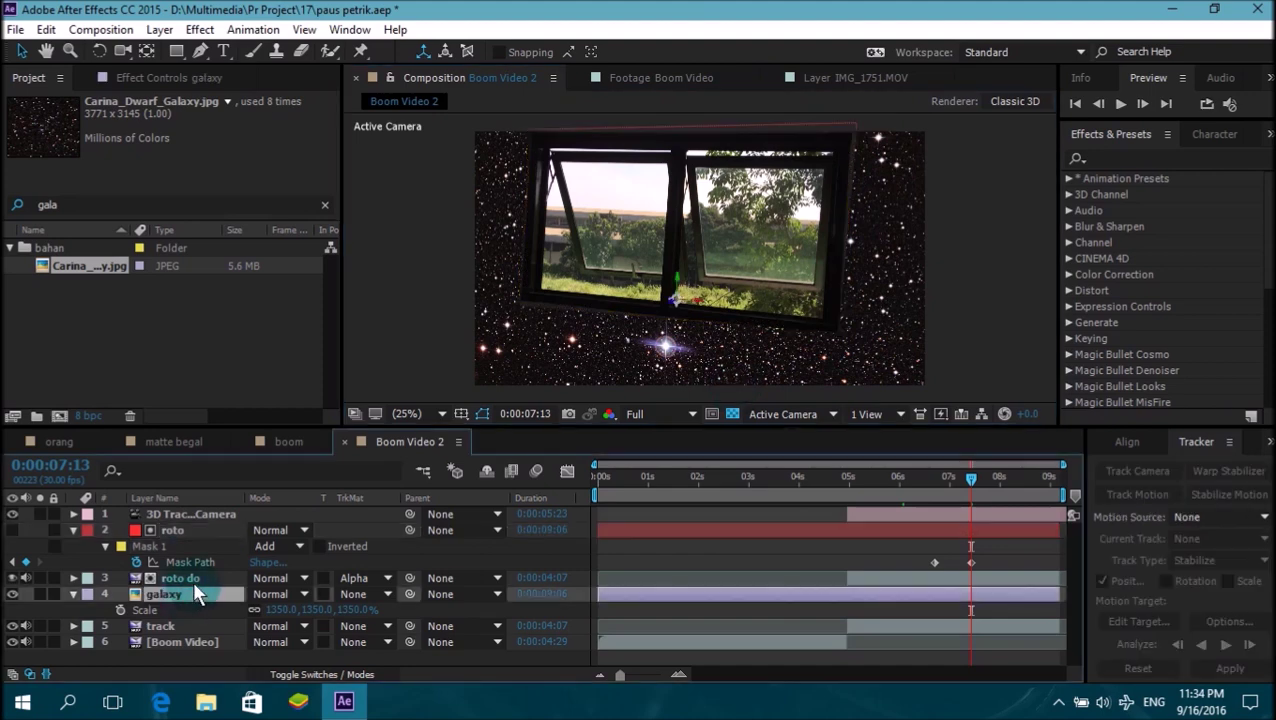
pyautogui.click(100, 29)
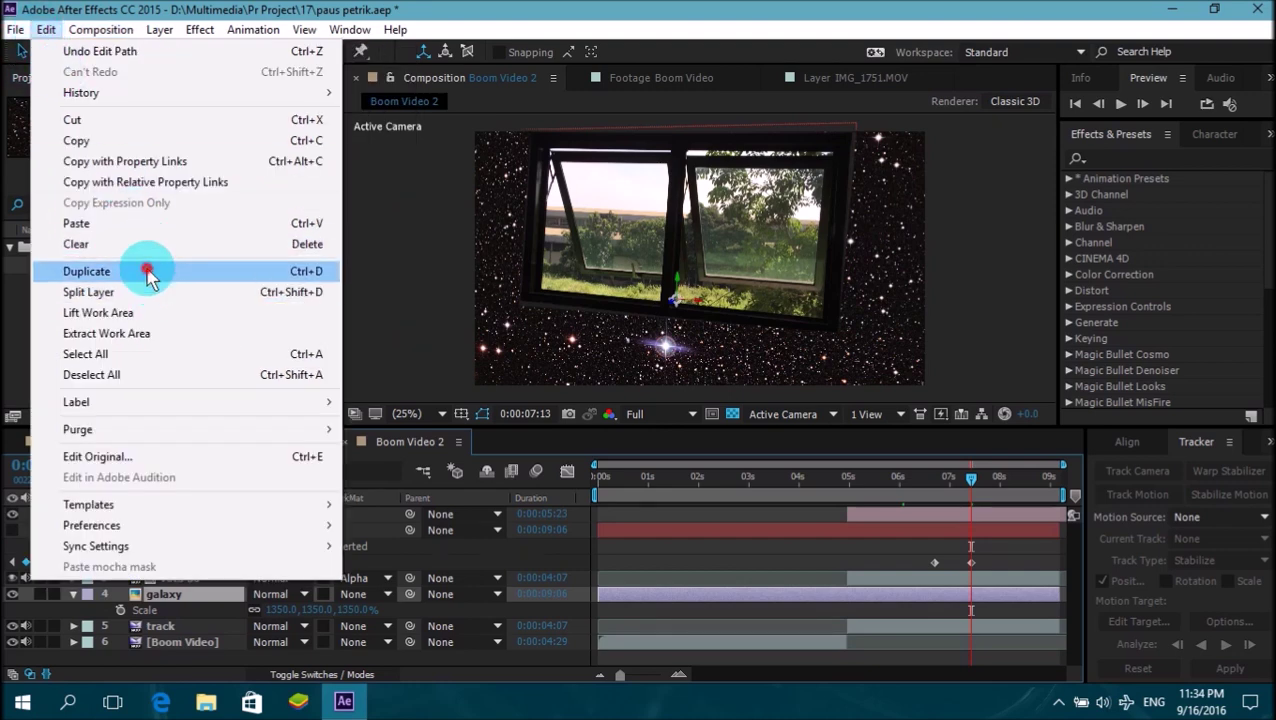
pyautogui.click(148, 265)
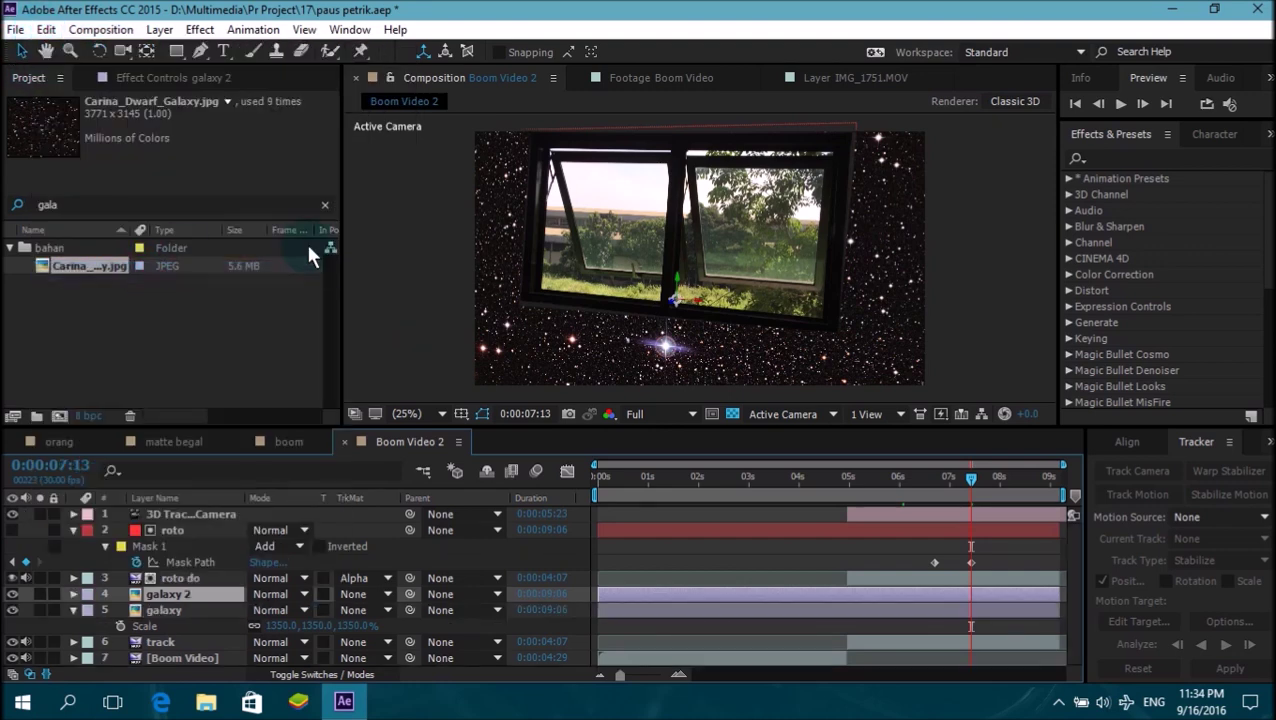
pyautogui.click(198, 606)
pyautogui.press('Return')
pyautogui.write('pa')
pyautogui.press('Return')
pyautogui.press('p')
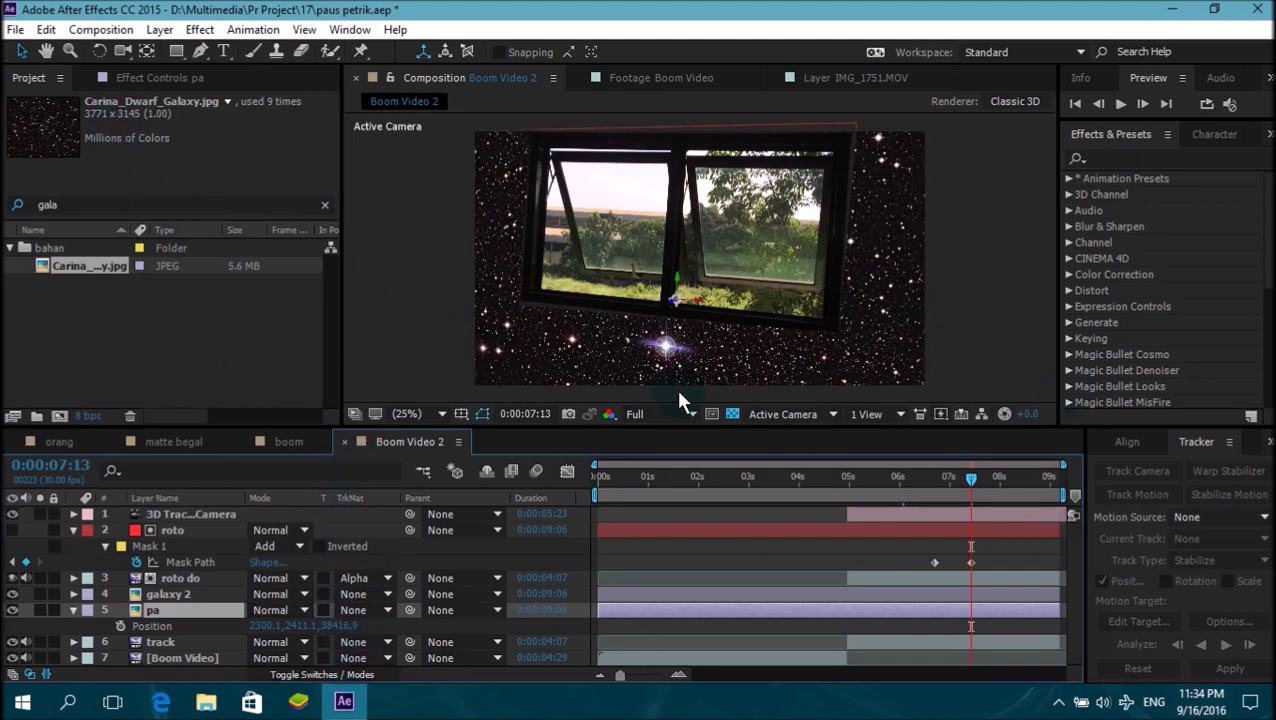
# - Set the galaxy 2 layer's blending mode to Add
pyautogui.click(171, 594)
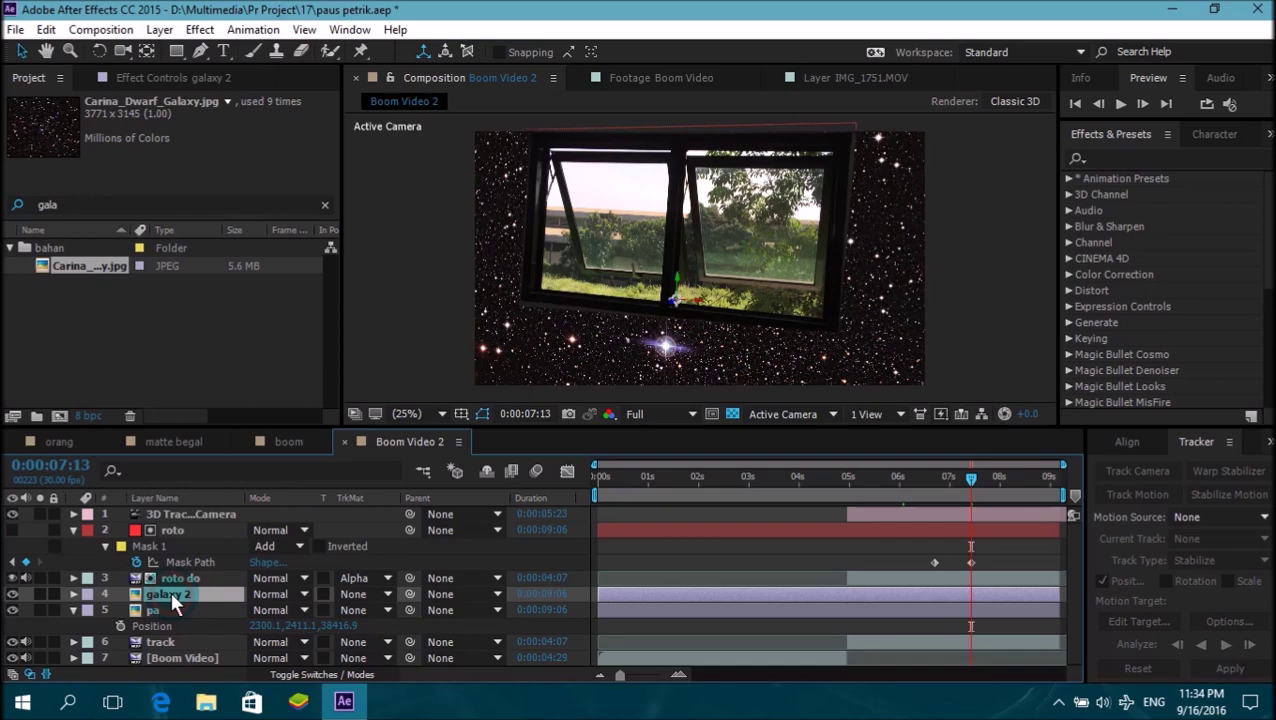
pyautogui.rightClick(172, 592)
pyautogui.moveTo(305, 279)
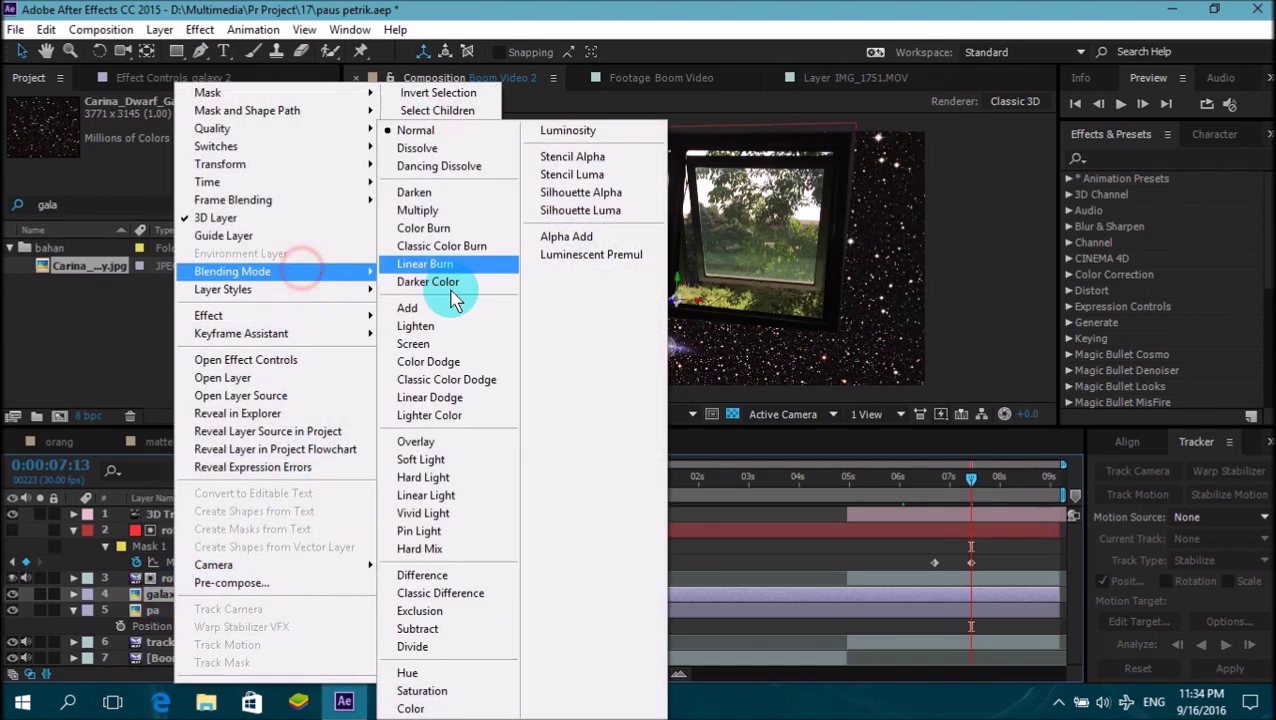
pyautogui.click(444, 307)
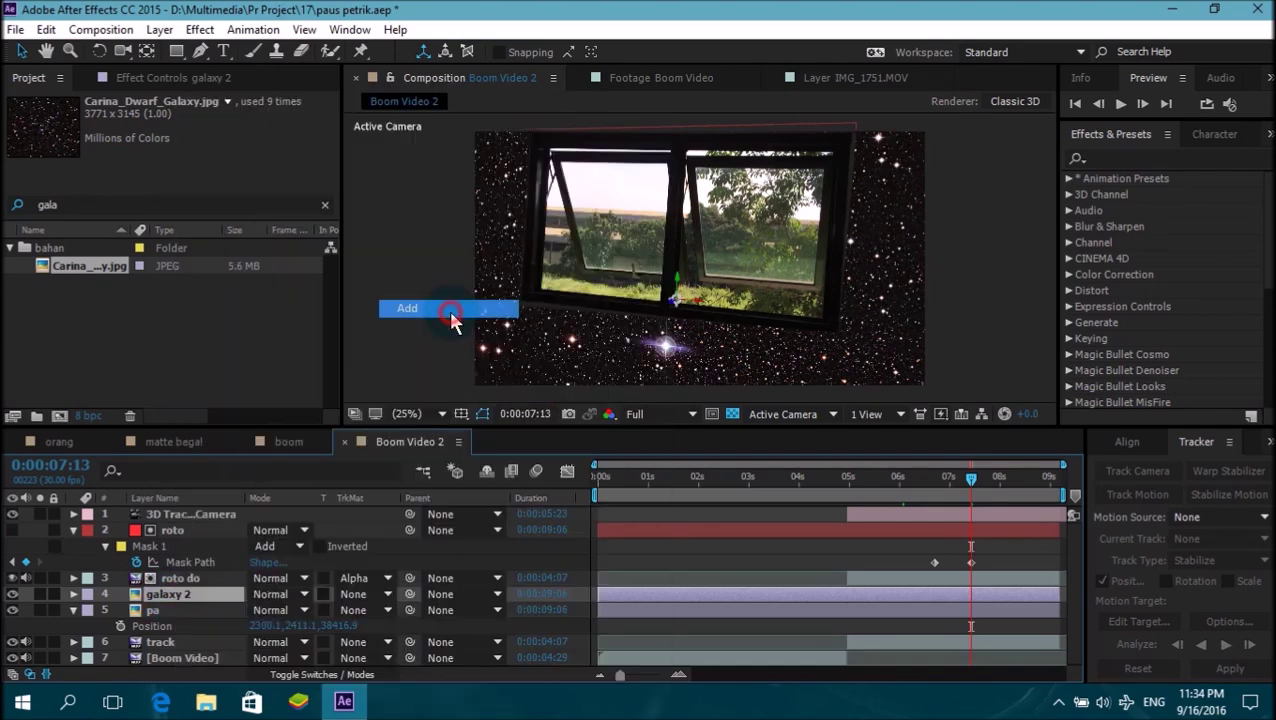
# - Push the pa layer deeper into the scene by setting its Z position to 59606.9
pyautogui.click(166, 606)
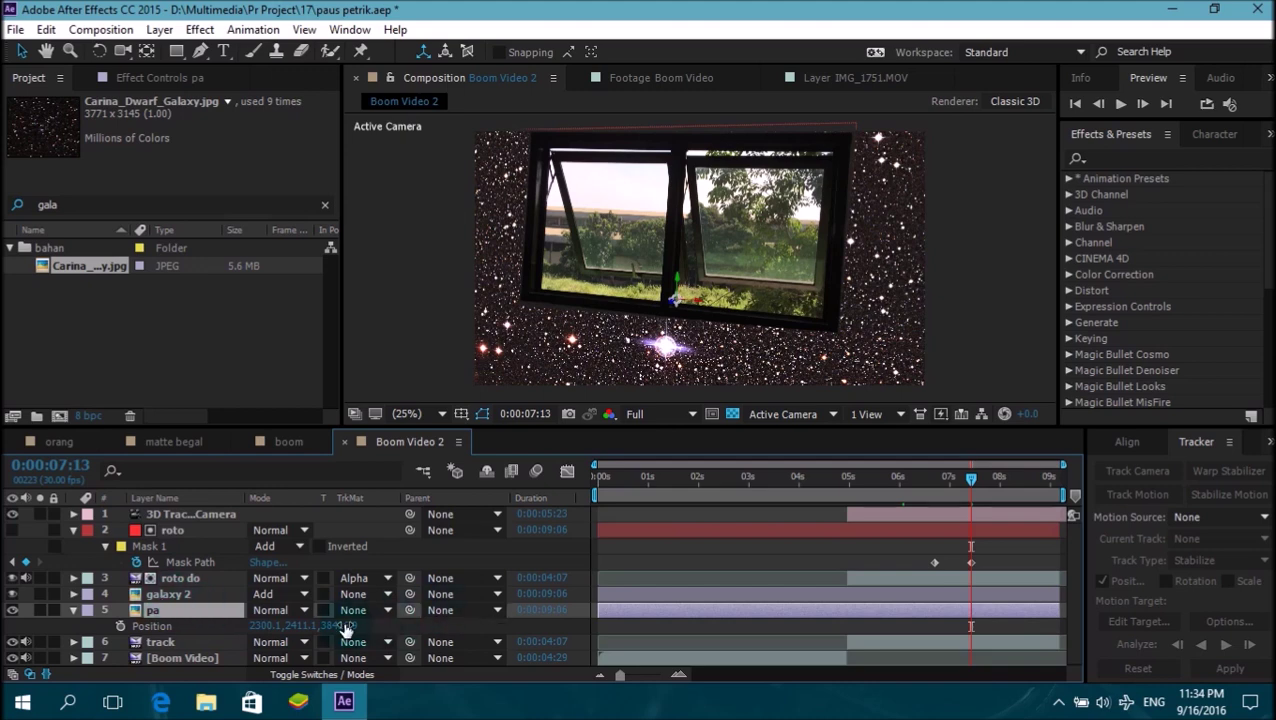
pyautogui.click(190, 626)
pyautogui.press('Return')
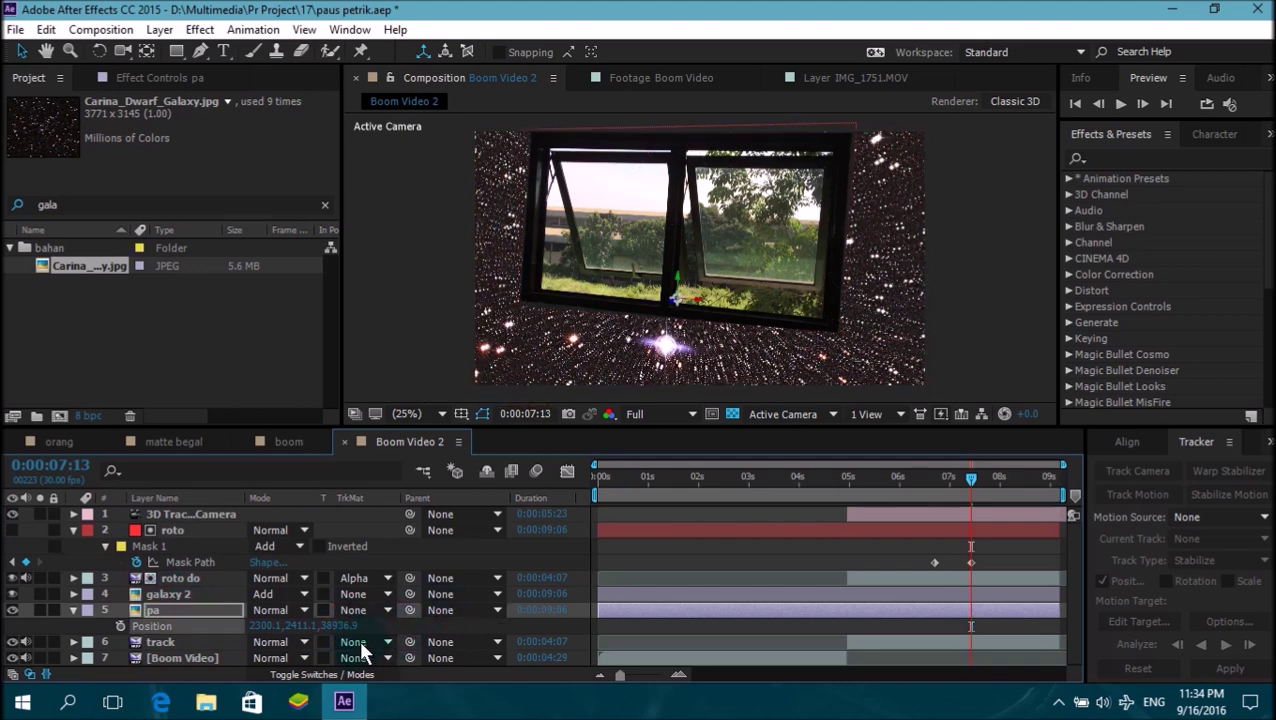
pyautogui.moveTo(350, 626); pyautogui.dragTo(384, 598)
pyautogui.moveTo(440, 630); pyautogui.dragTo(1068, 649)
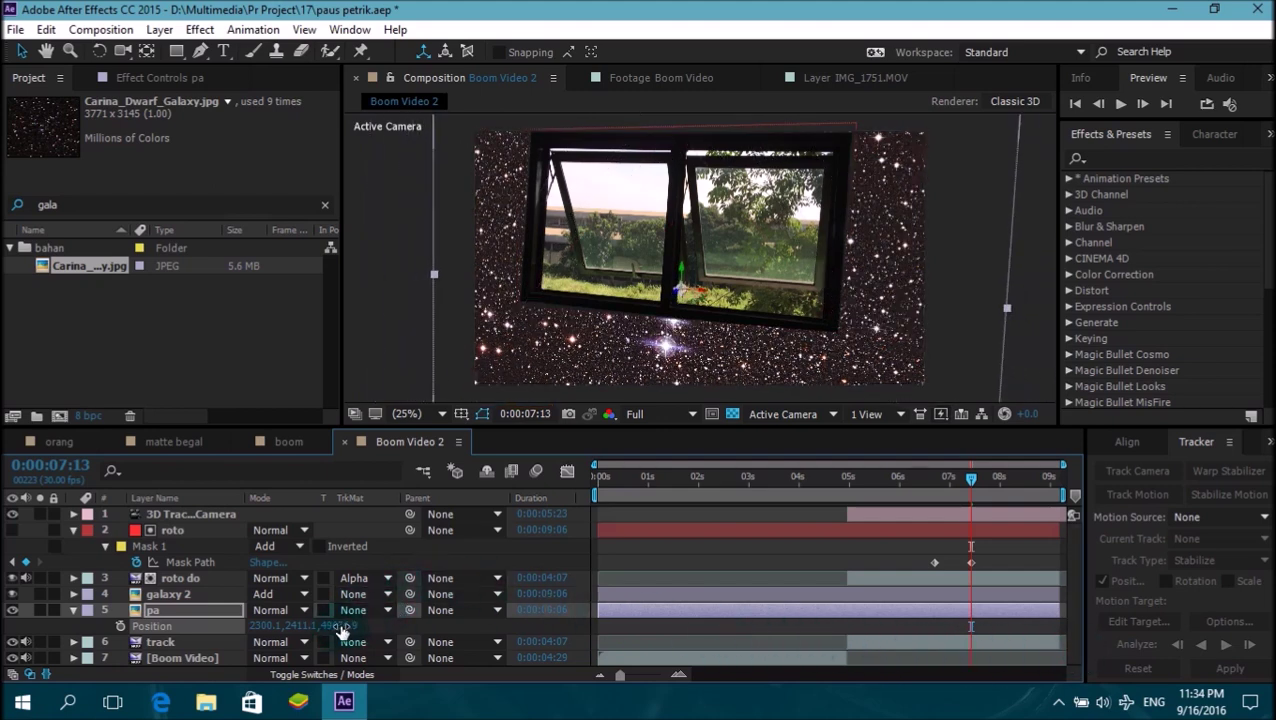
pyautogui.moveTo(340, 627); pyautogui.dragTo(830, 645)
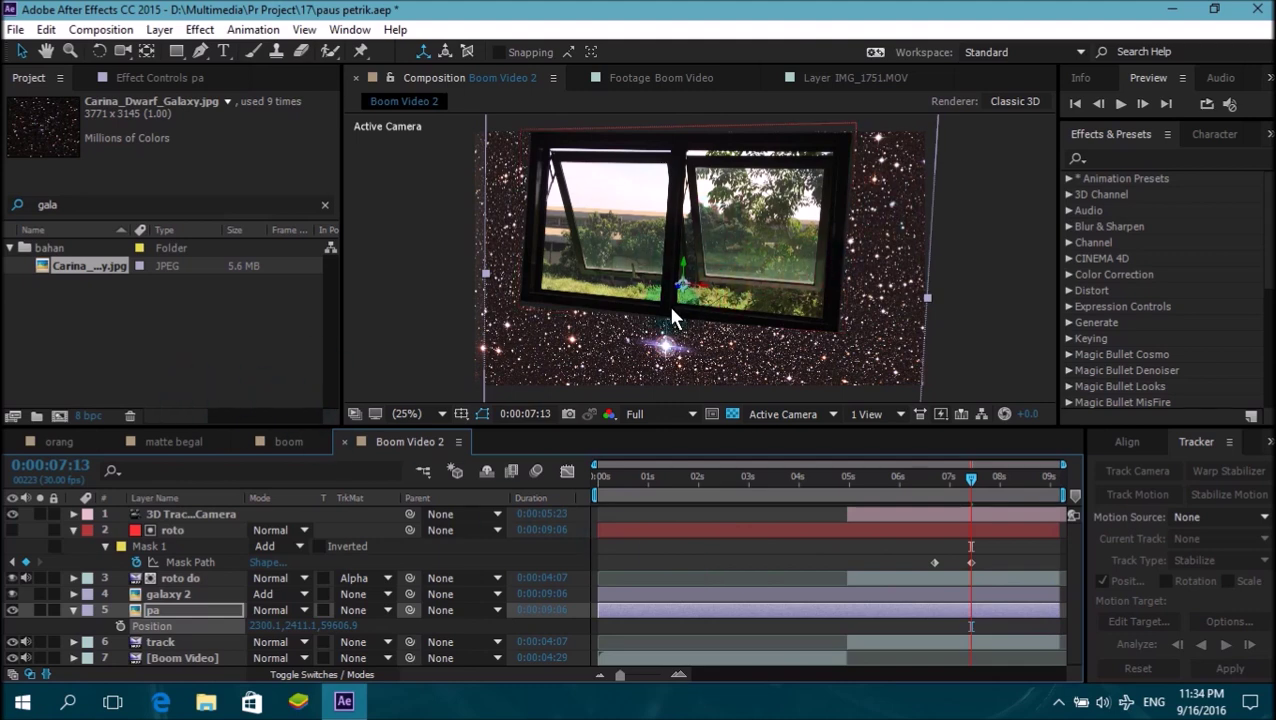
# - Scale the pa layer to 2170% and shift it slightly up and to the right behind the window
pyautogui.click(189, 595)
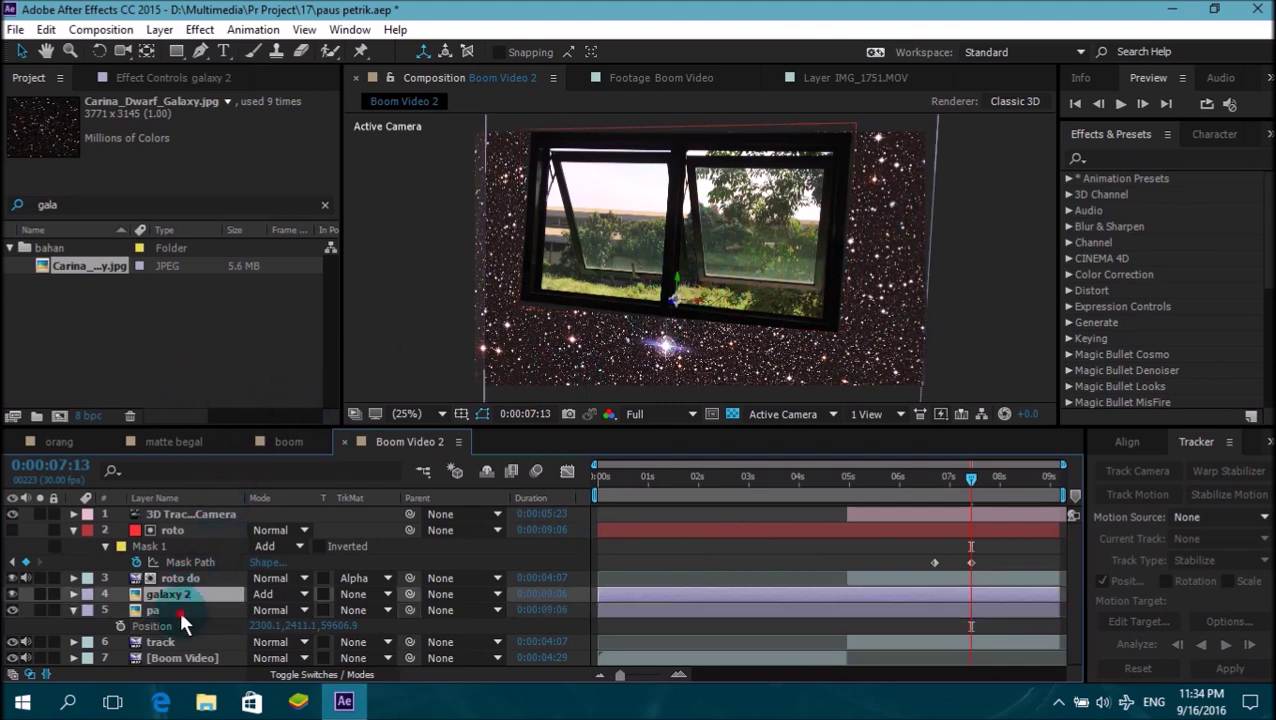
pyautogui.click(172, 609)
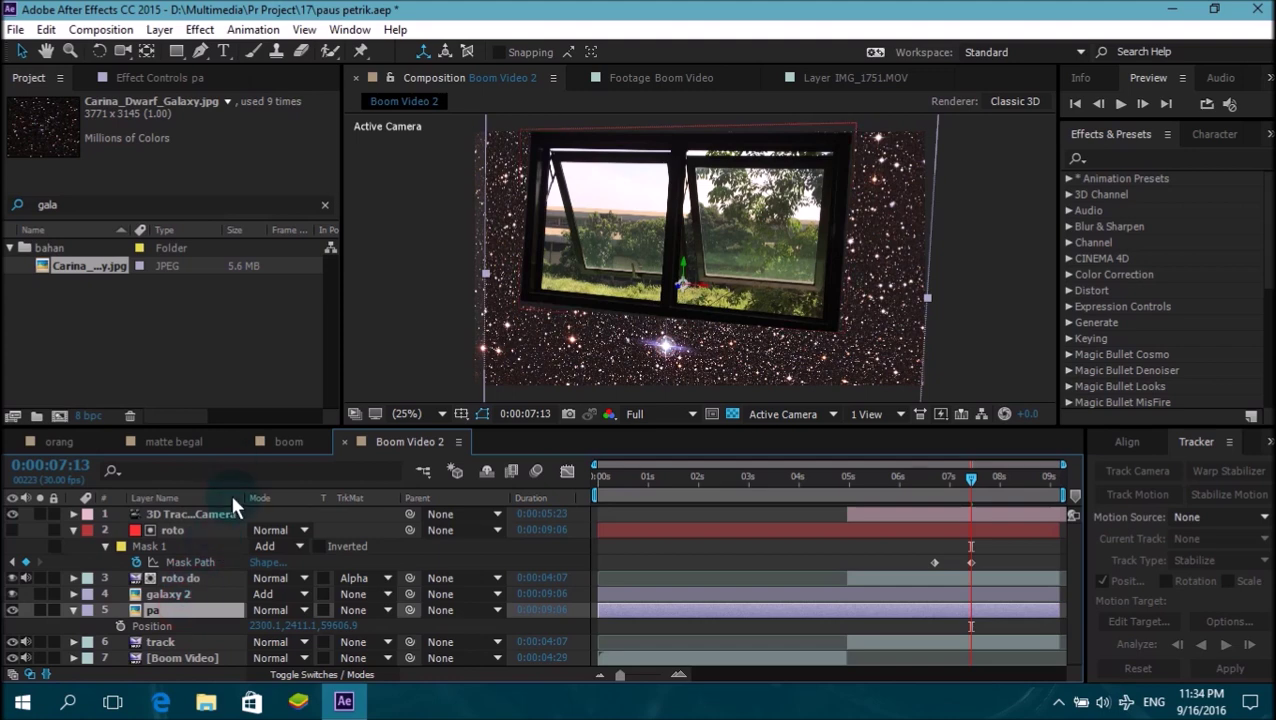
pyautogui.press('s')
pyautogui.moveTo(273, 624); pyautogui.dragTo(357, 634)
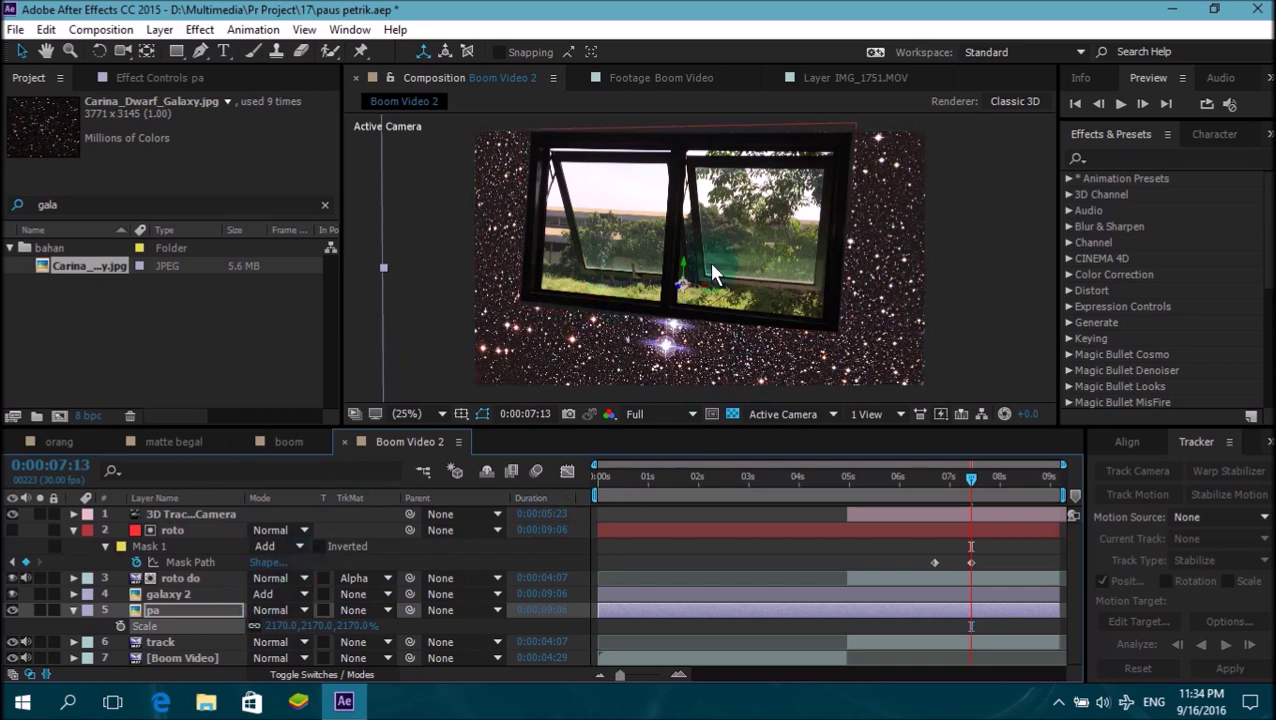
pyautogui.moveTo(688, 278); pyautogui.dragTo(700, 249)
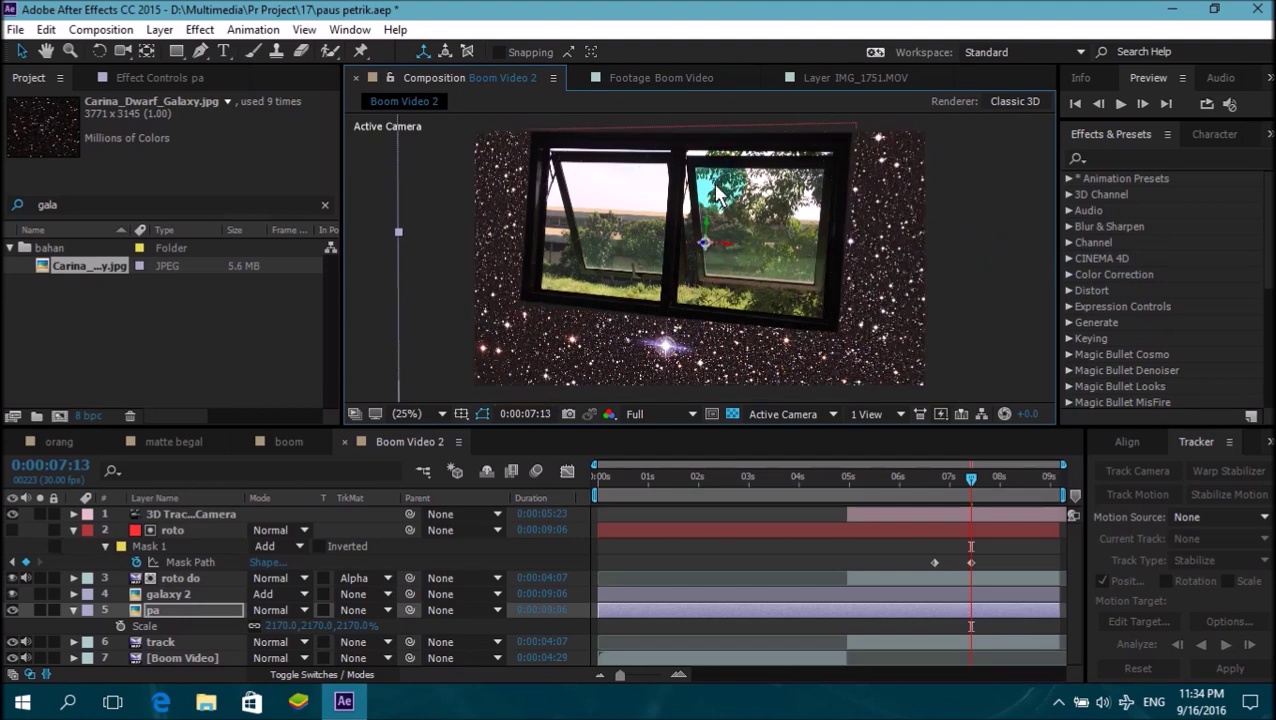
# - Find the Curves effect and apply it to the galaxy 2 layer
pyautogui.click(189, 594)
pyautogui.click(1156, 160)
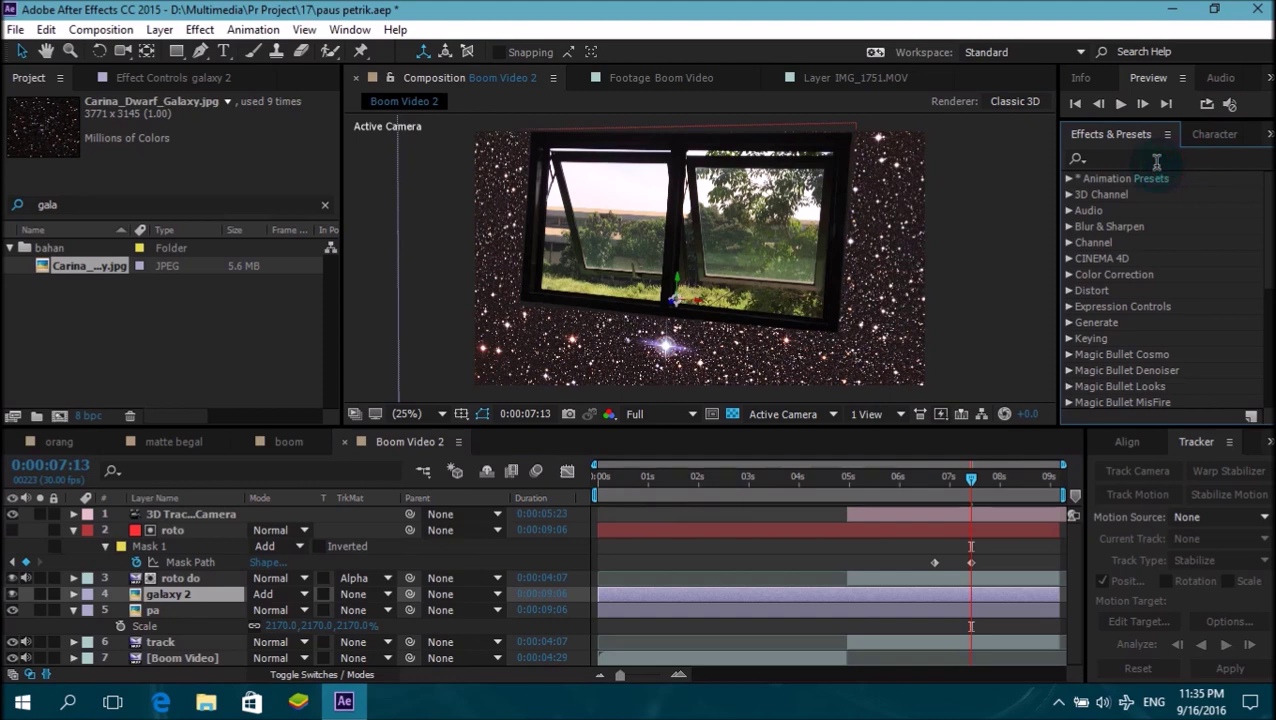
pyautogui.click(1156, 160)
pyautogui.write('c')
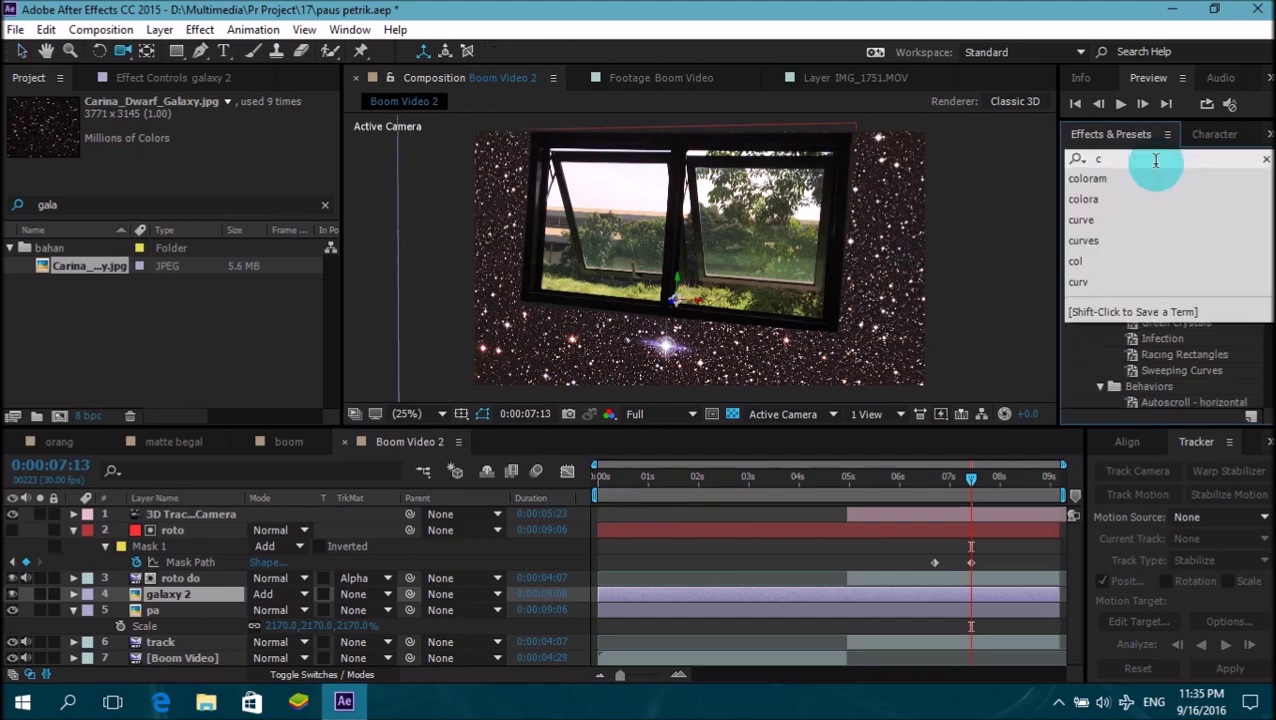
pyautogui.write('urves')
pyautogui.click(1125, 262)
pyautogui.moveTo(1126, 265); pyautogui.dragTo(193, 588)
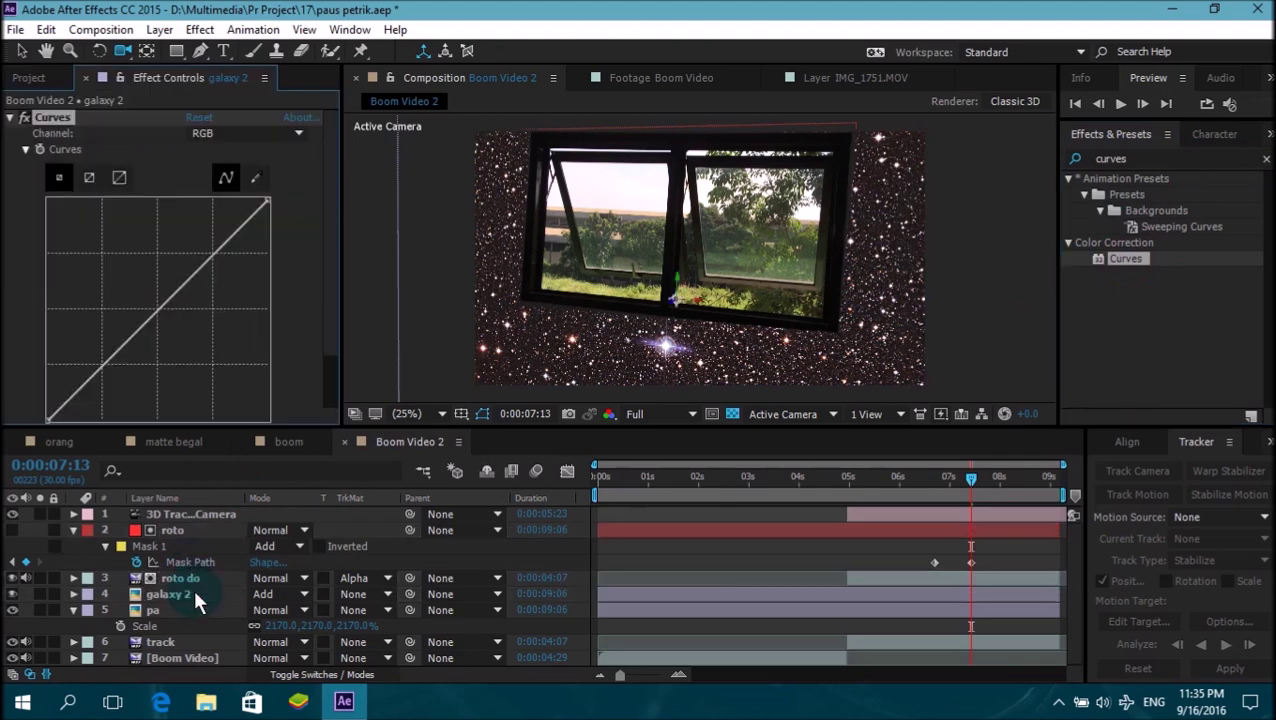
# - Darken galaxy 2 by bending its RGB curve downward, and pull its Red channel curve slightly below the diagonal
pyautogui.moveTo(162, 308); pyautogui.dragTo(173, 333)
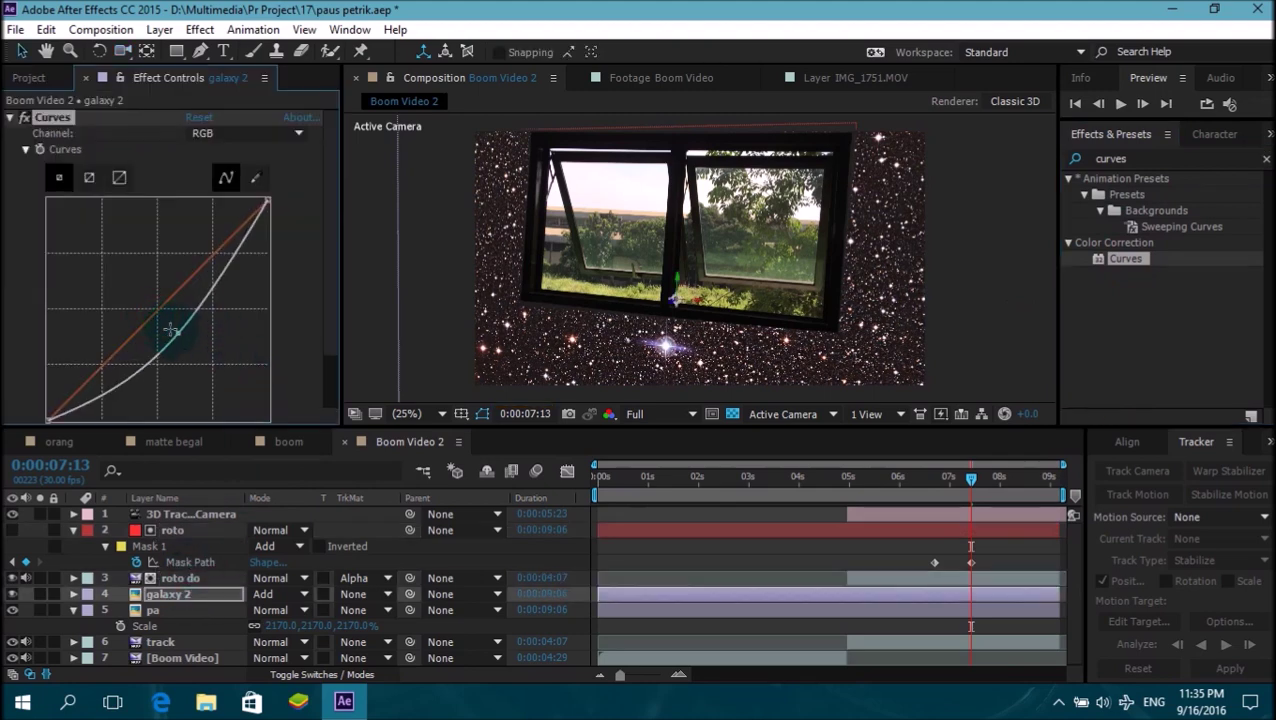
pyautogui.click(201, 131)
pyautogui.click(223, 176)
pyautogui.moveTo(189, 274); pyautogui.dragTo(207, 286)
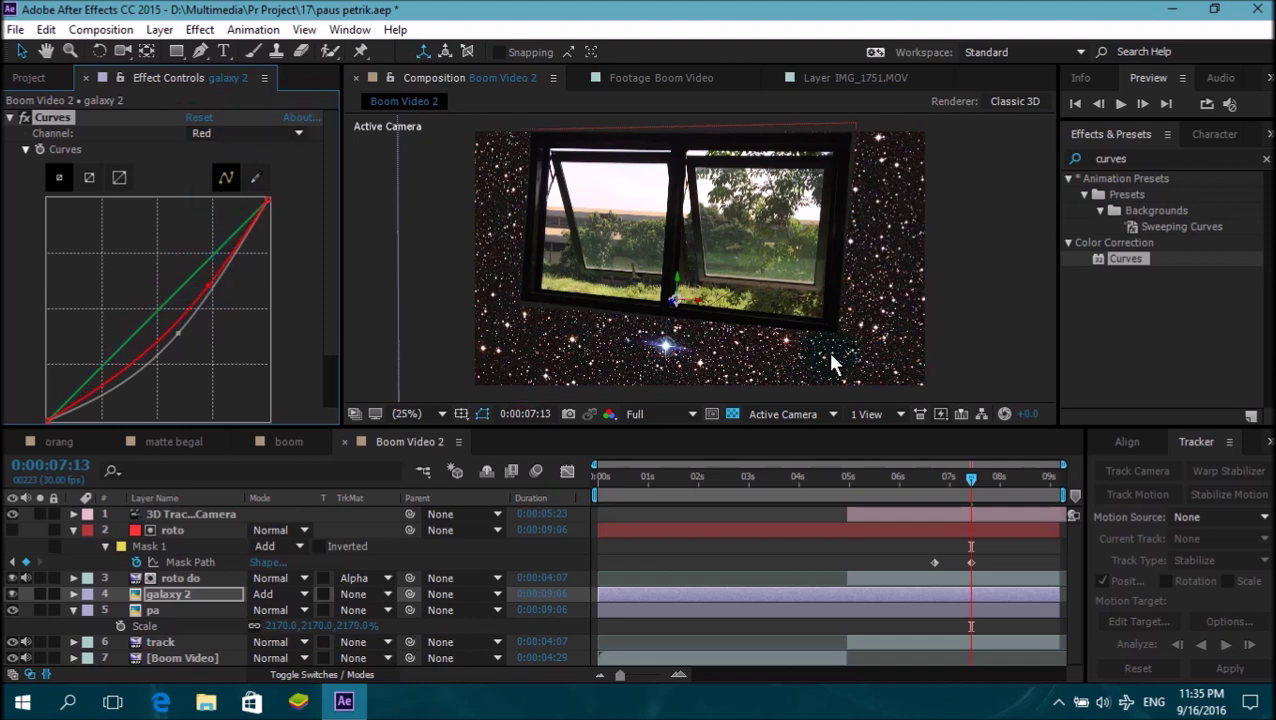
pyautogui.click(925, 482)
pyautogui.moveTo(921, 479); pyautogui.dragTo(1042, 496)
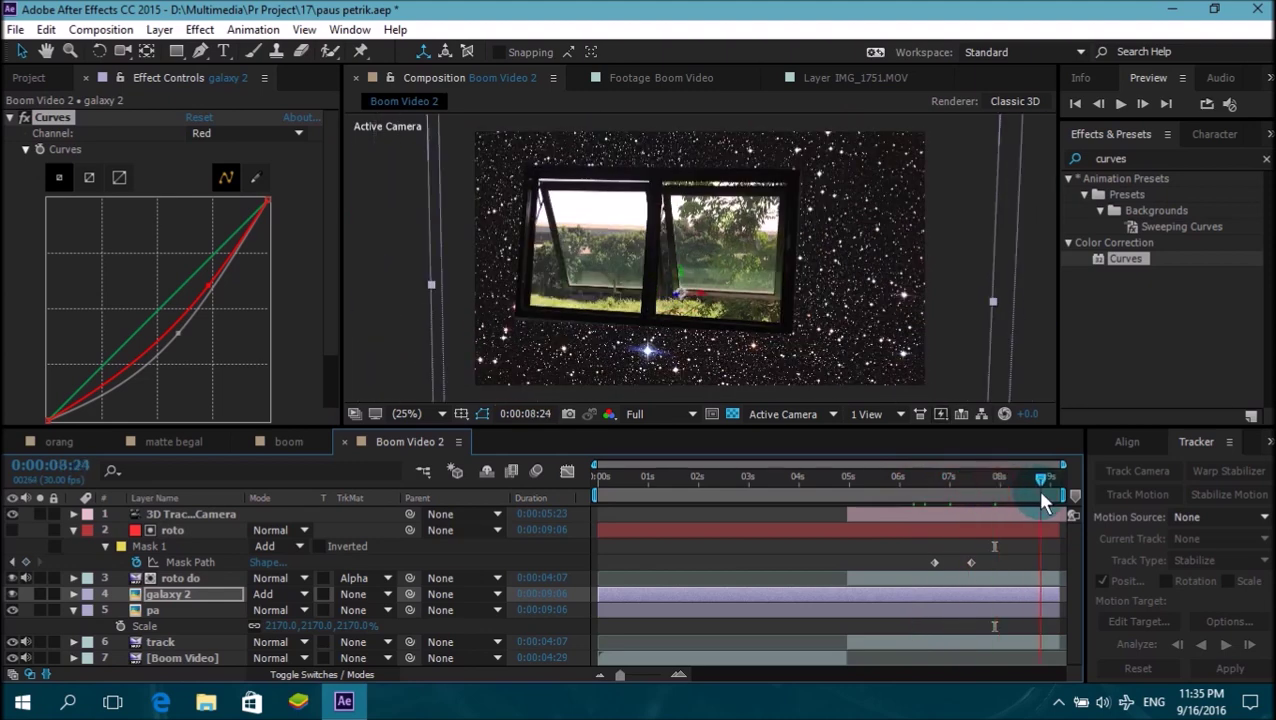
# - Enable motion blur on the galaxy 2 and pa layers and for the whole composition
pyautogui.click(325, 674)
pyautogui.click(325, 594)
pyautogui.click(325, 610)
pyautogui.click(507, 466)
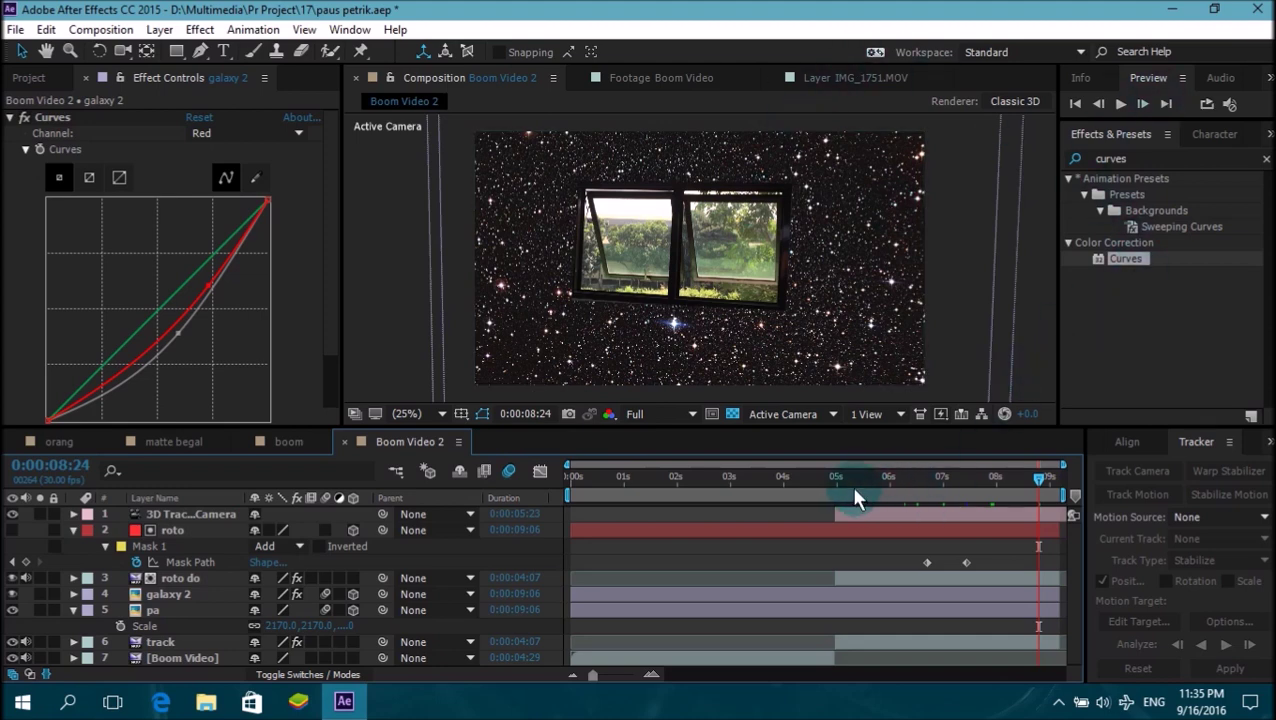
# - Trim the start of the galaxy 2 and pa layers to 0:00:04:28, where the tracked shot begins
pyautogui.moveTo(855, 495); pyautogui.dragTo(829, 484)
pyautogui.click(793, 485)
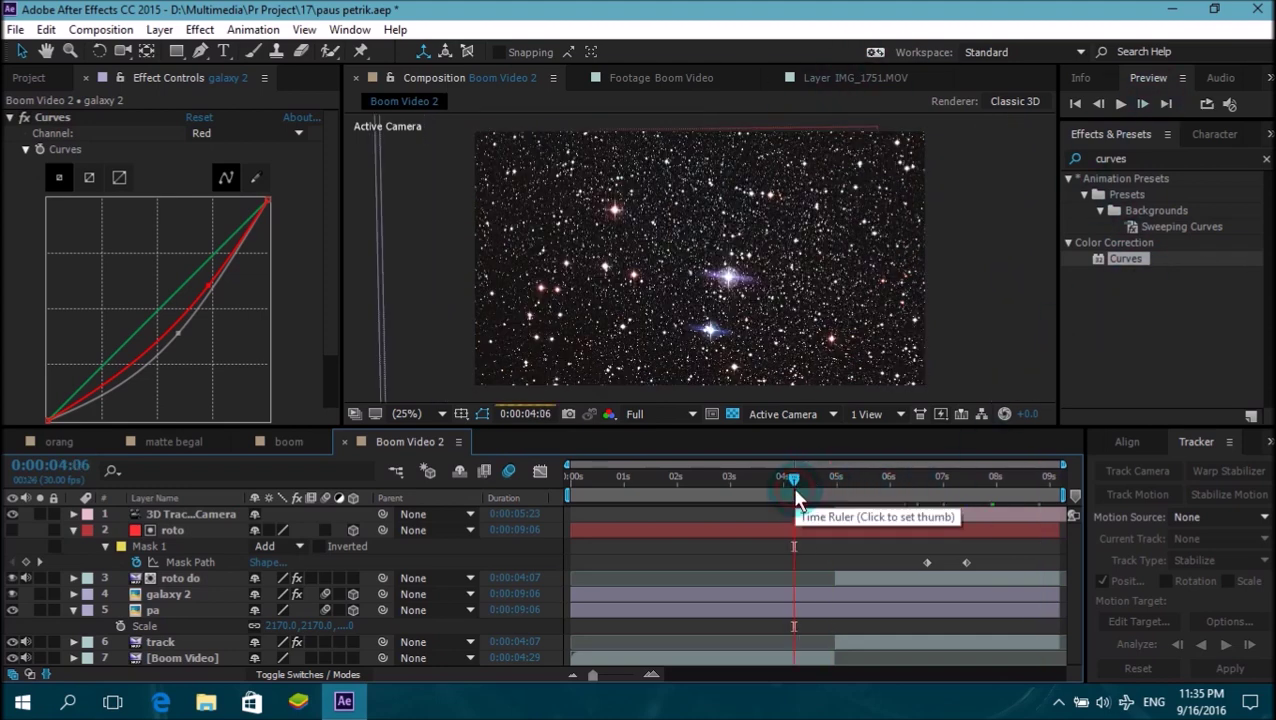
pyautogui.moveTo(792, 485); pyautogui.dragTo(830, 484)
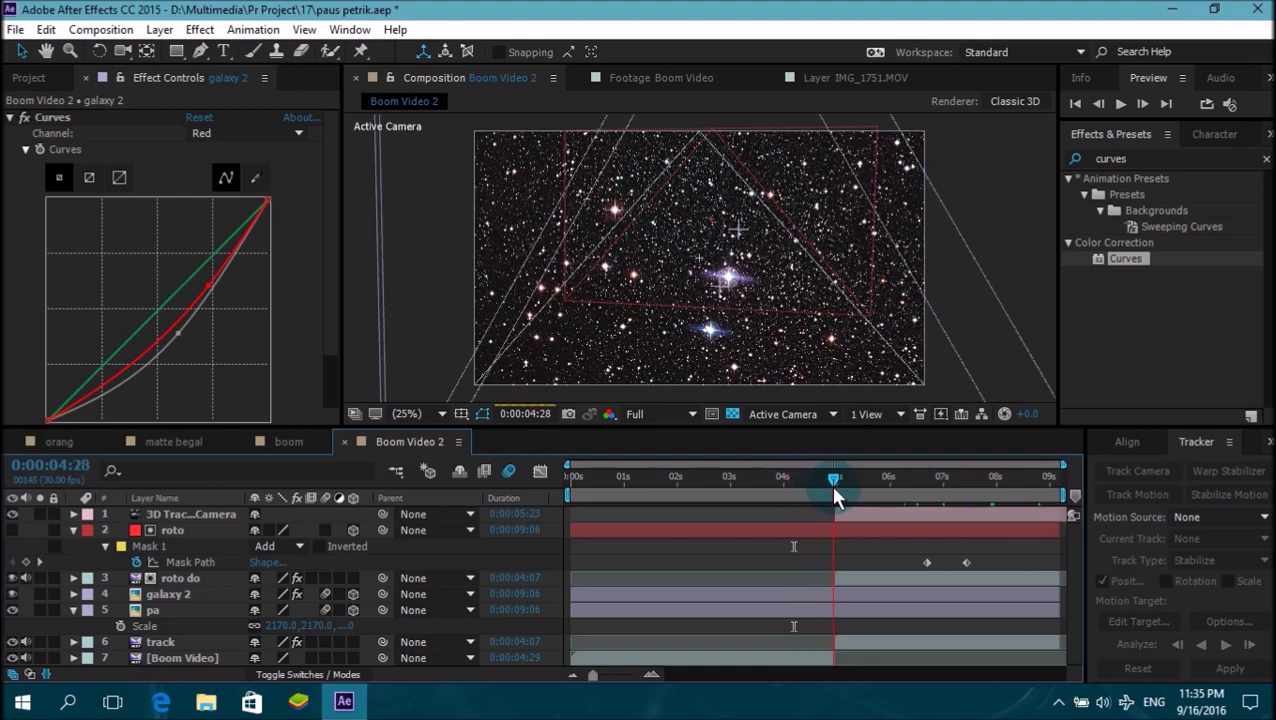
pyautogui.click(788, 582)
pyautogui.click(789, 594)
pyautogui.keyDown('shift'); pyautogui.click(787, 607); pyautogui.keyUp('shift')
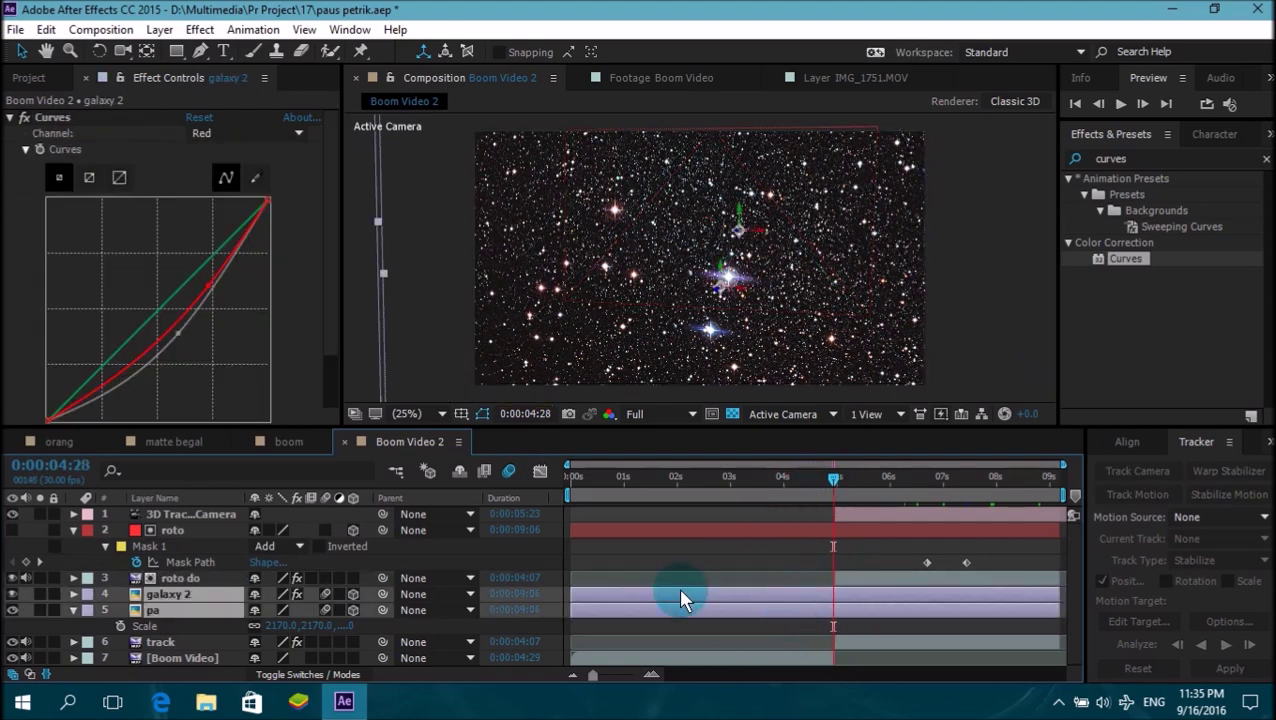
pyautogui.moveTo(560, 606); pyautogui.dragTo(836, 610)
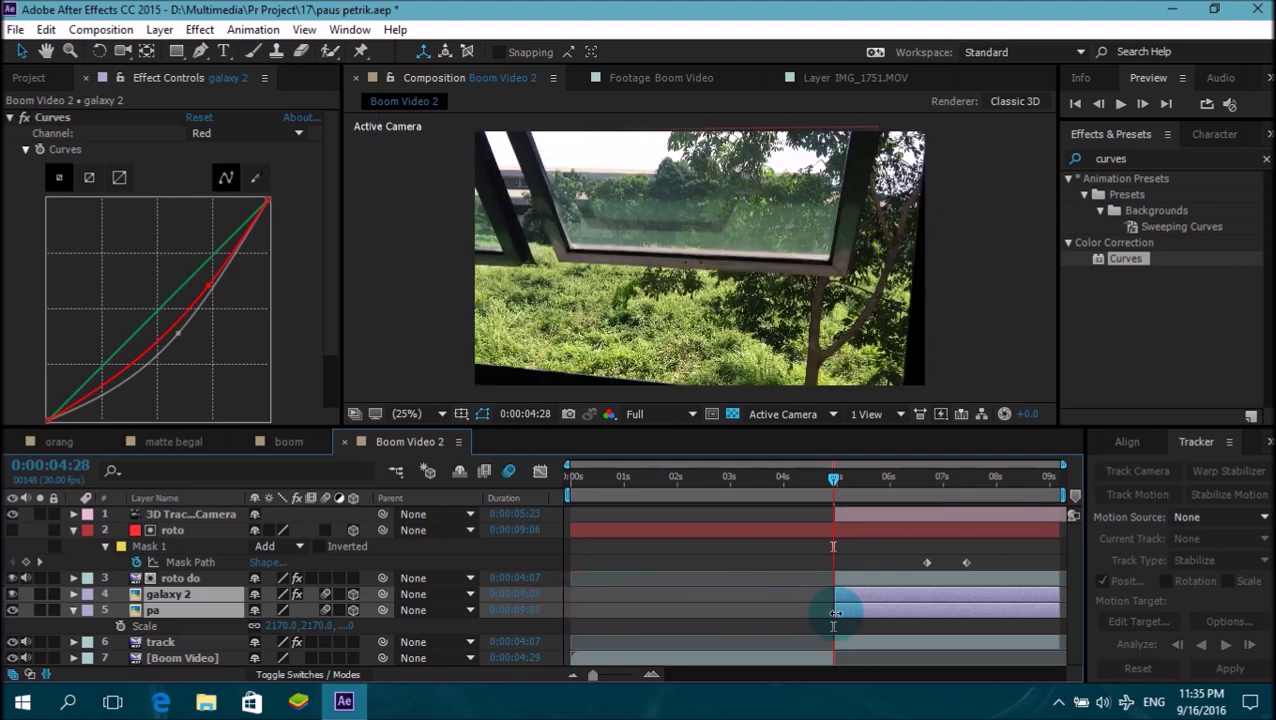
# - Reduce the composition's preview resolution to Half
pyautogui.click(825, 489)
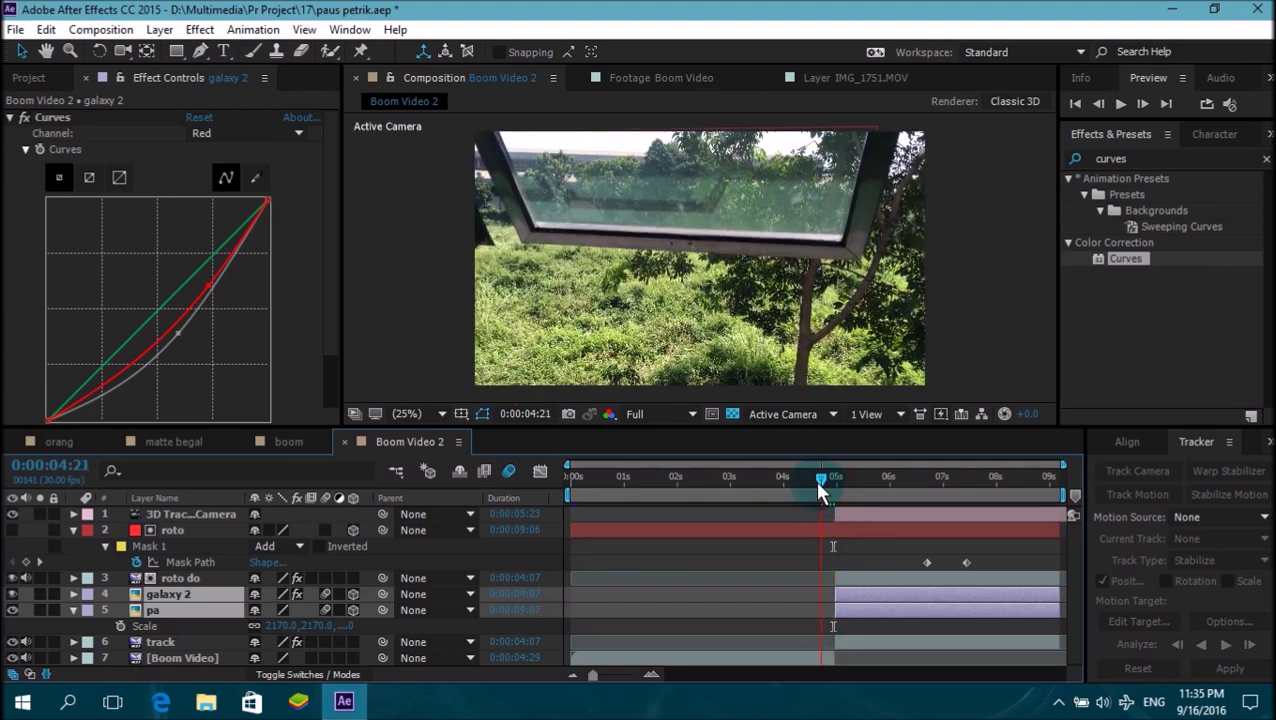
pyautogui.click(665, 418)
pyautogui.click(663, 484)
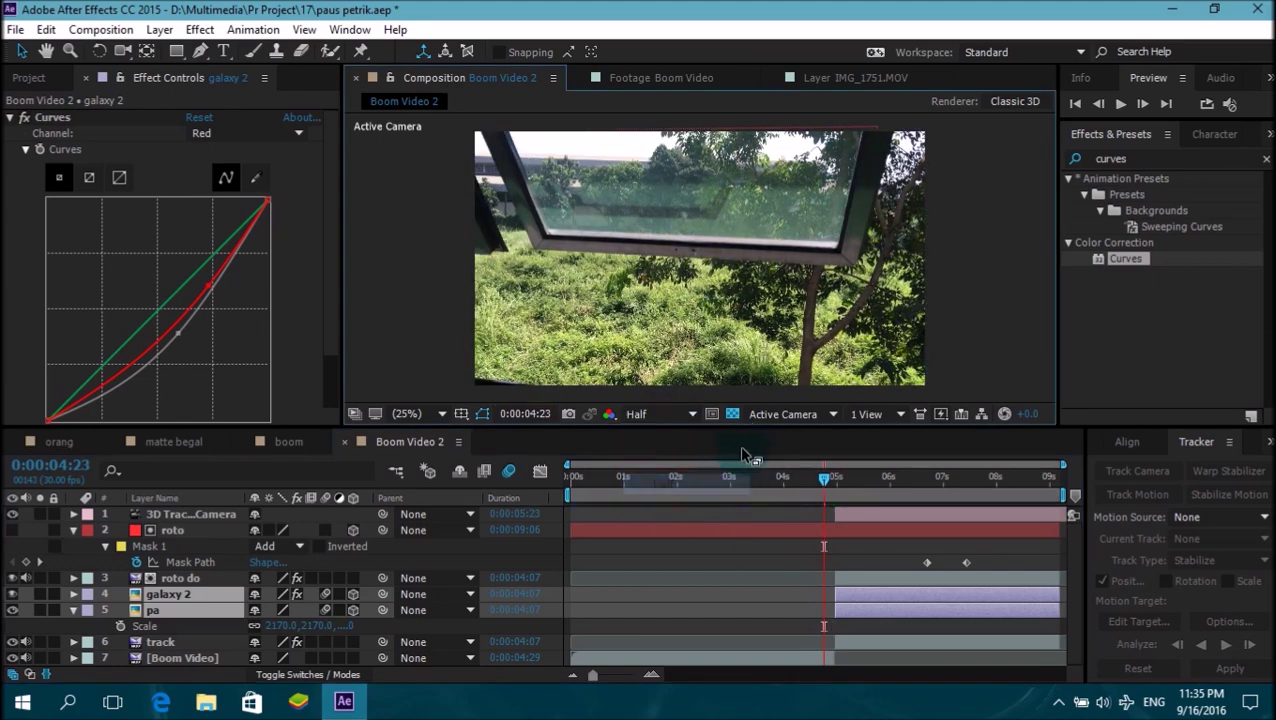
# - At 0:00:05:22, keyframe the roto mask by moving its lower-right corner slightly inward to the window frame, and check the lower-left corner
pyautogui.click(828, 477)
pyautogui.moveTo(828, 477); pyautogui.dragTo(870, 480)
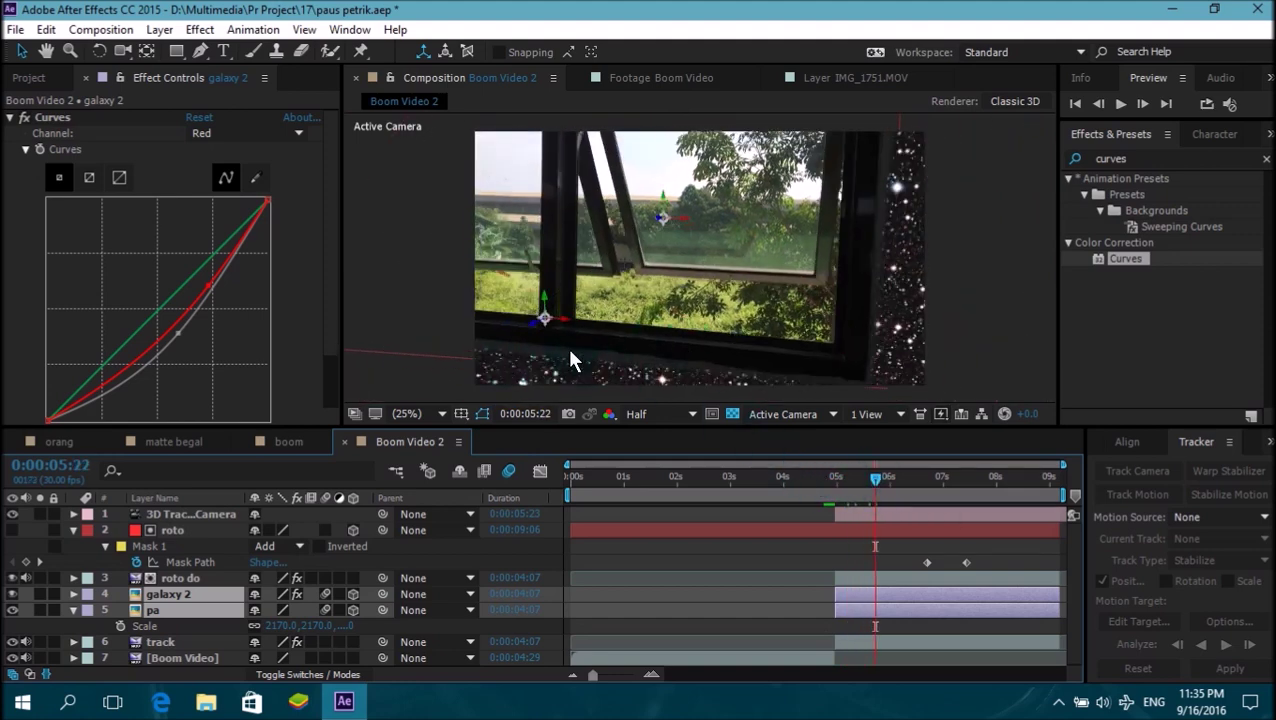
pyautogui.click(188, 528)
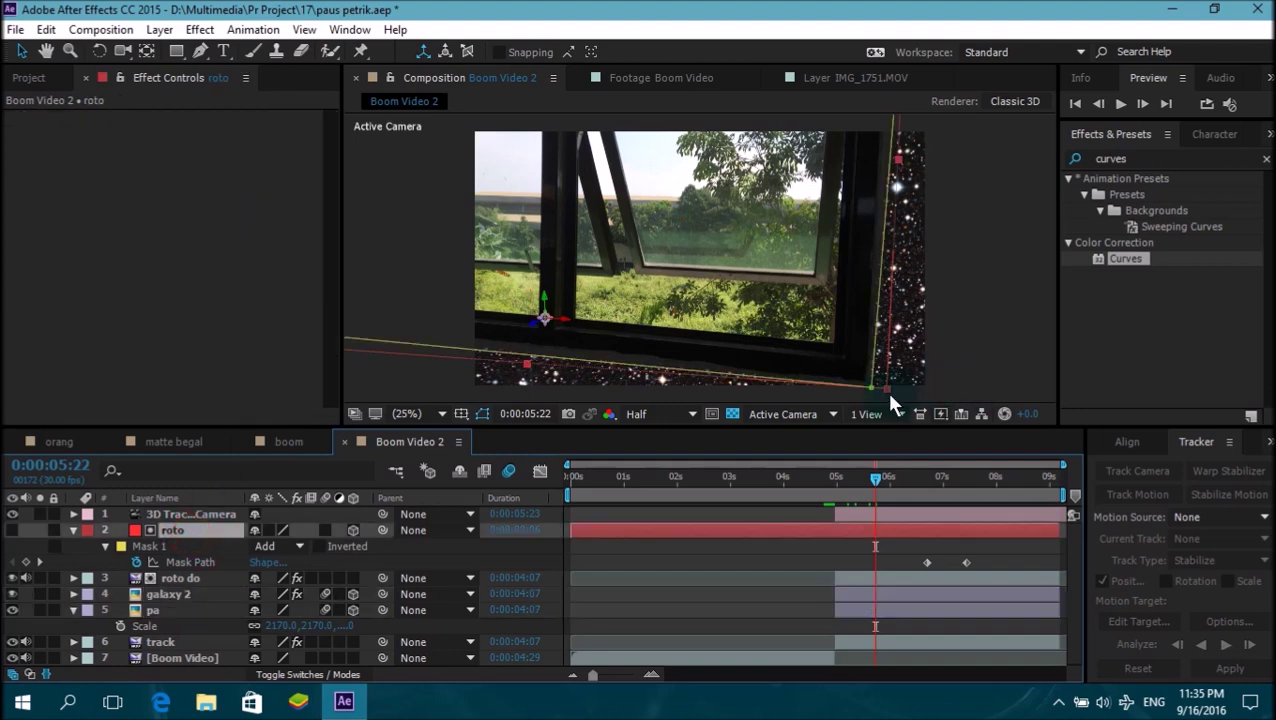
pyautogui.moveTo(875, 392); pyautogui.dragTo(866, 384)
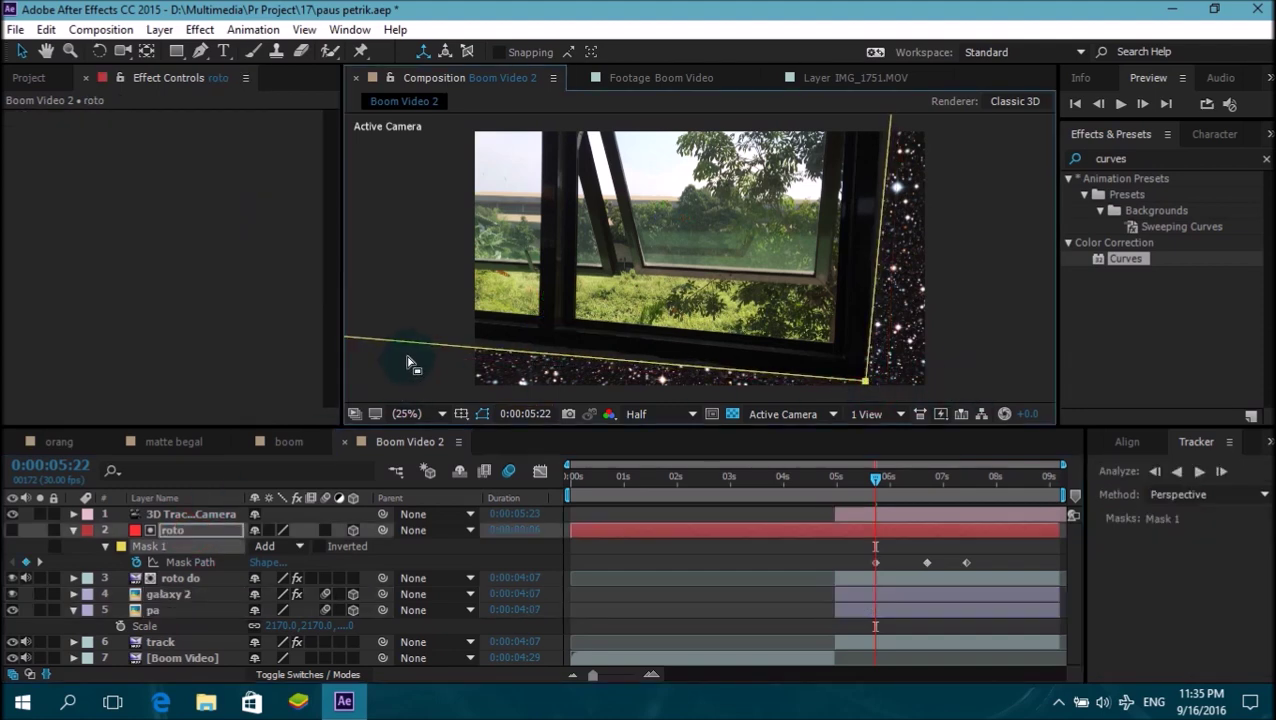
pyautogui.moveTo(440, 352); pyautogui.dragTo(712, 343)
pyautogui.press('v')
pyautogui.click(590, 318)
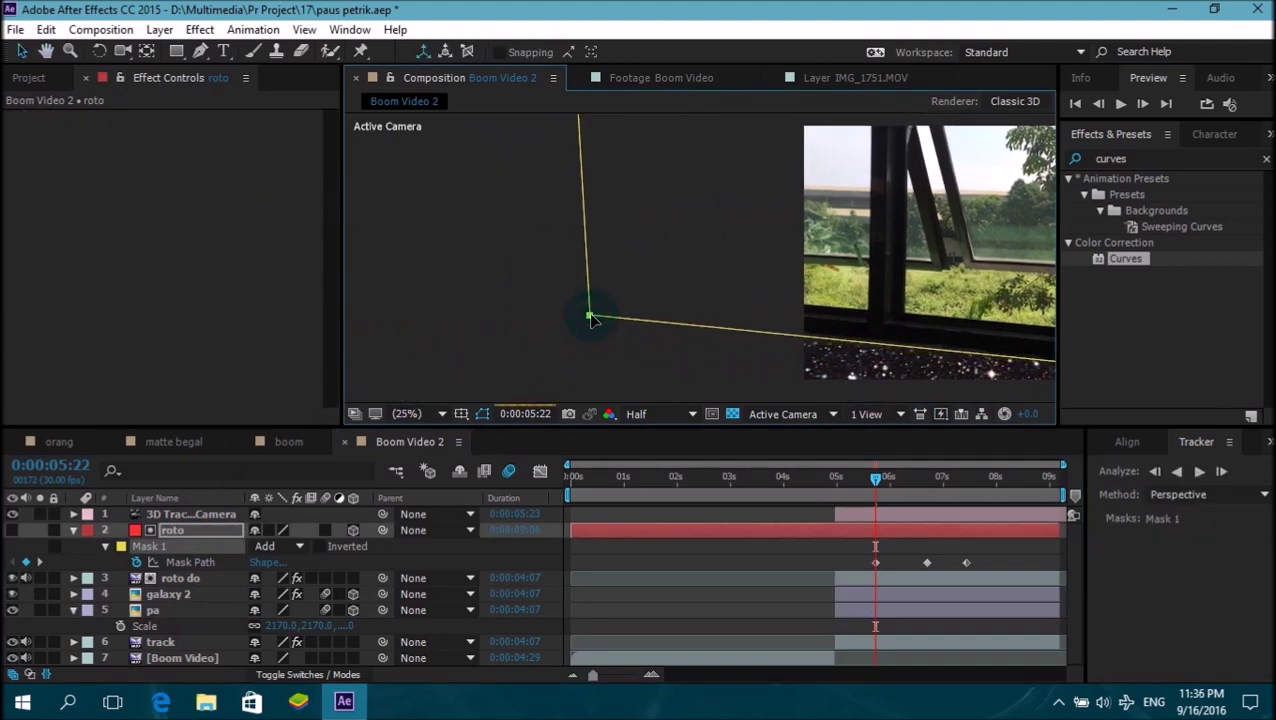
pyautogui.press('h')
pyautogui.moveTo(760, 356); pyautogui.dragTo(425, 346)
pyautogui.press('v')
# - Fit the composition in the viewer and check how the roto mask follows the window frame between 0:00:06:03 and 0:00:08:02
pyautogui.moveTo(878, 480); pyautogui.dragTo(897, 482)
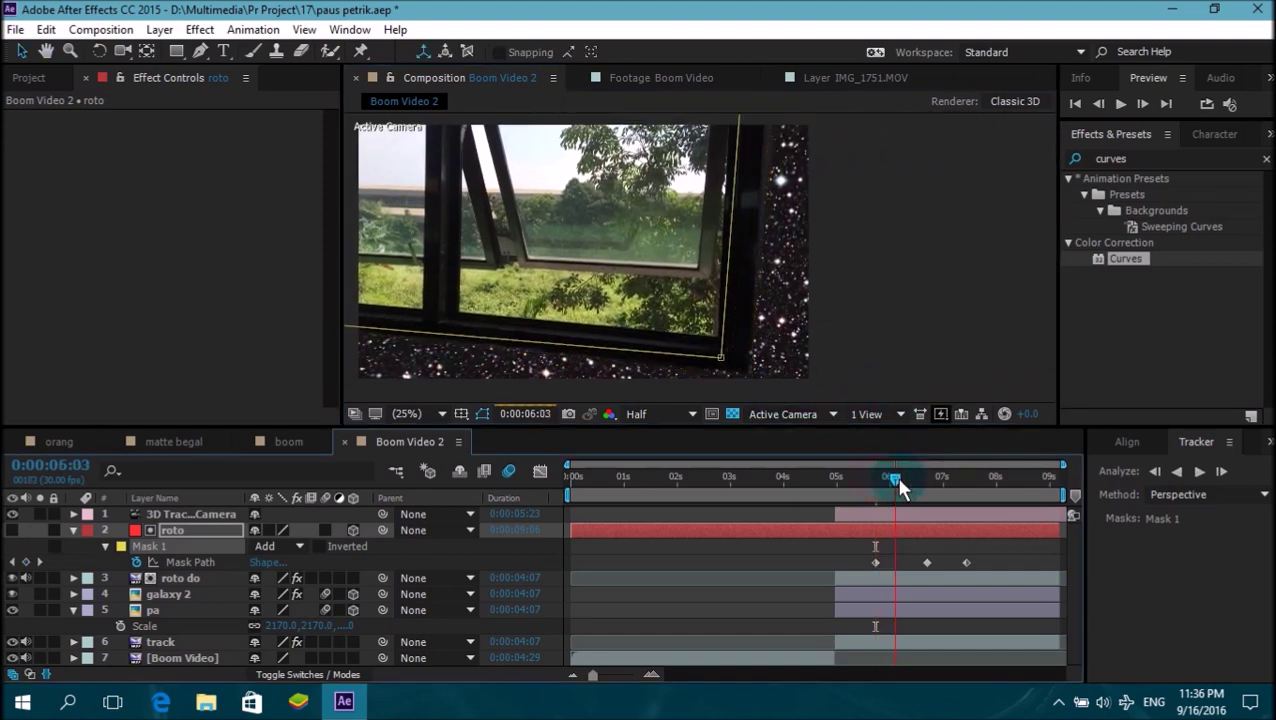
pyautogui.click(406, 413)
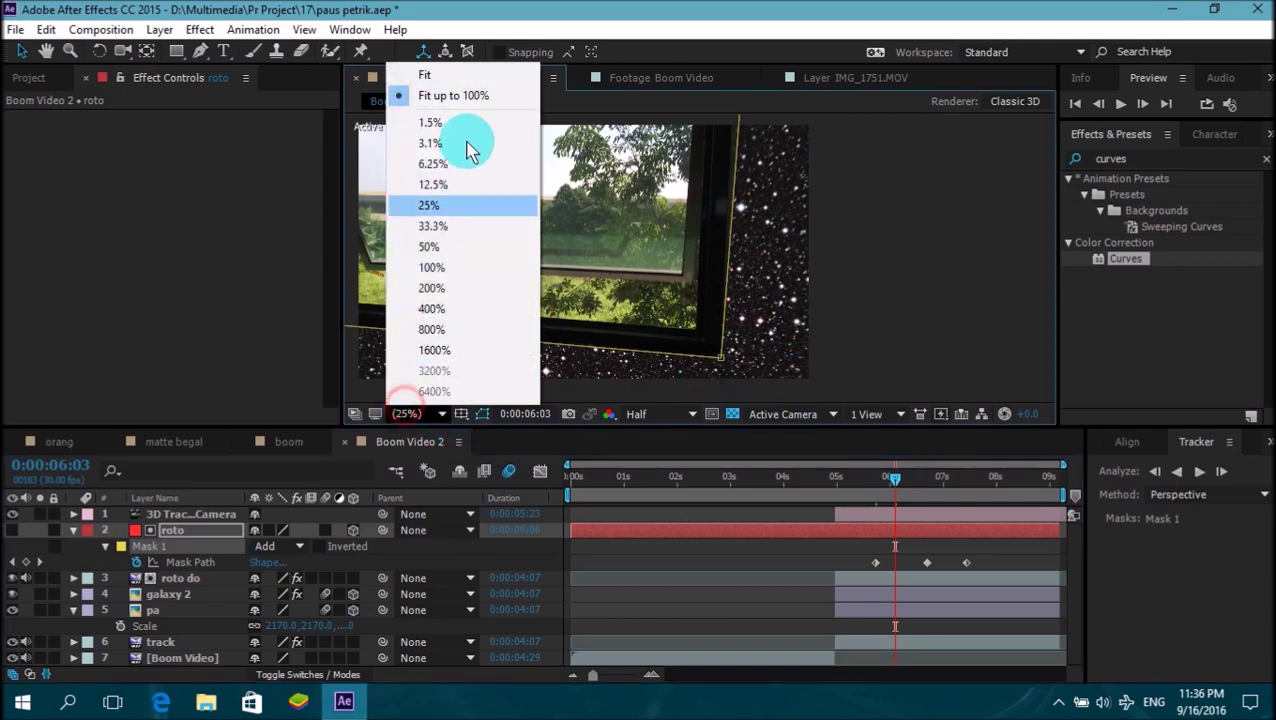
pyautogui.click(460, 78)
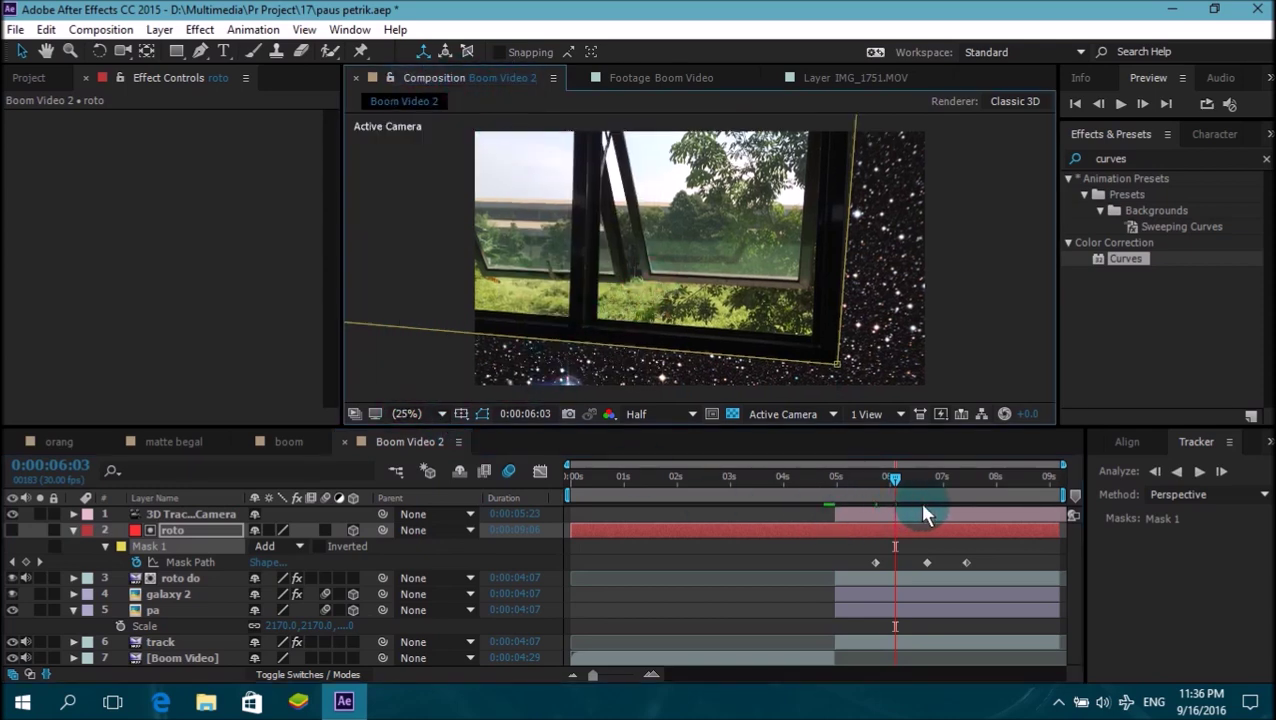
pyautogui.click(946, 488)
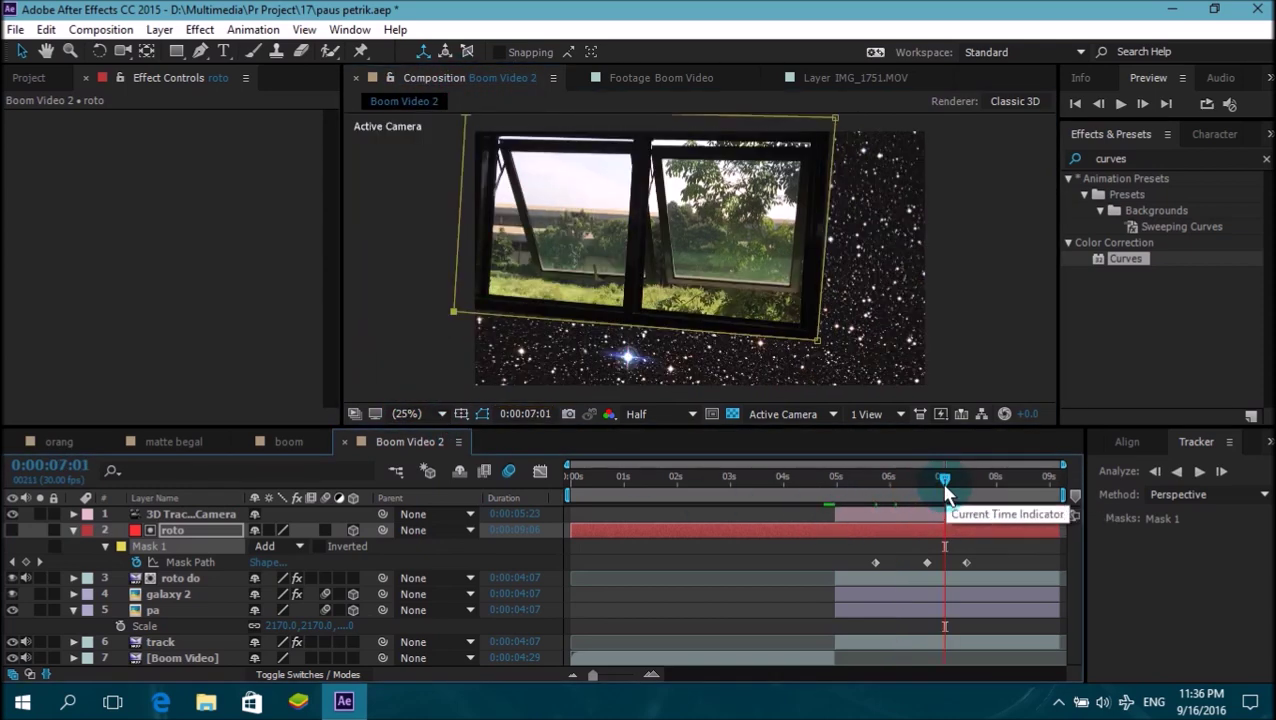
pyautogui.click(972, 491)
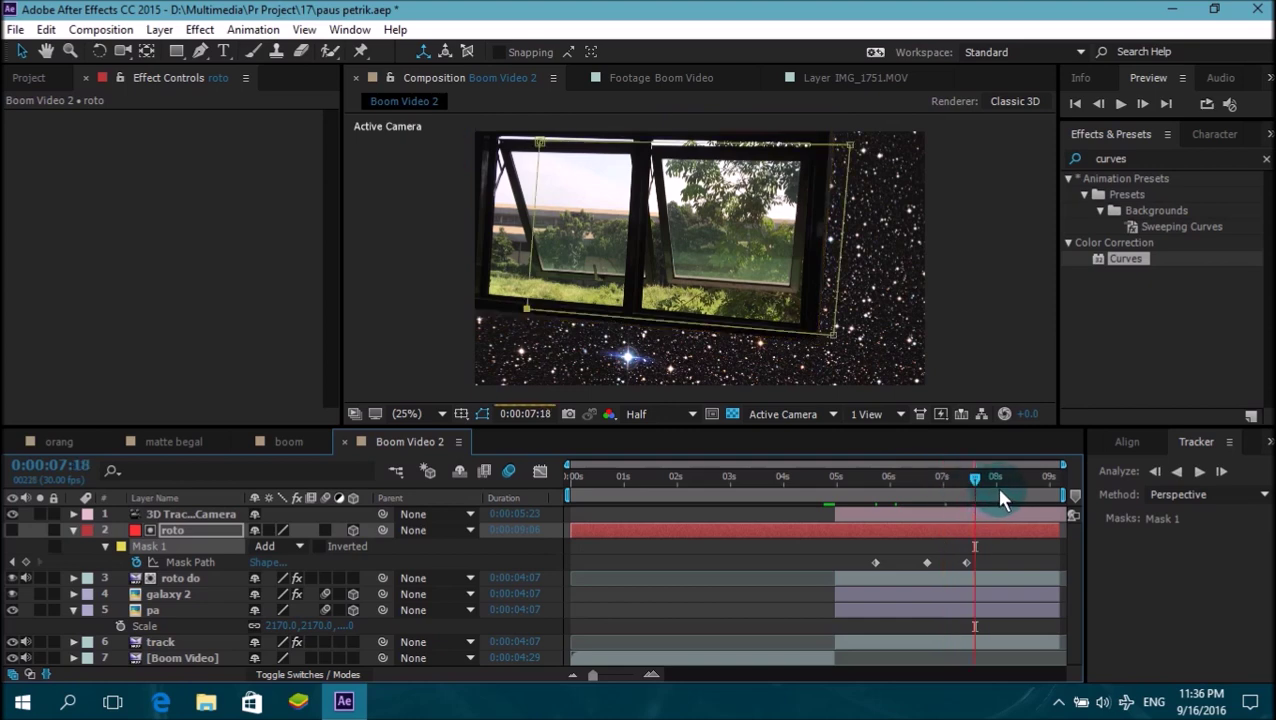
pyautogui.click(996, 482)
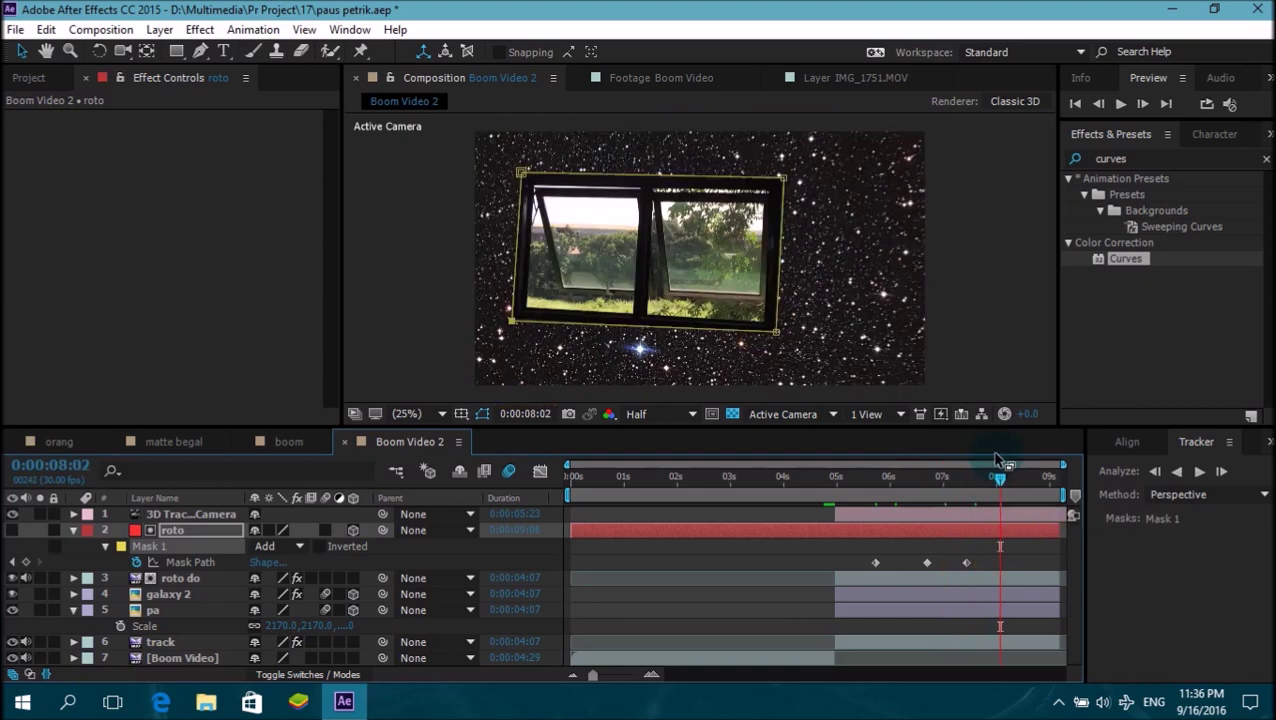